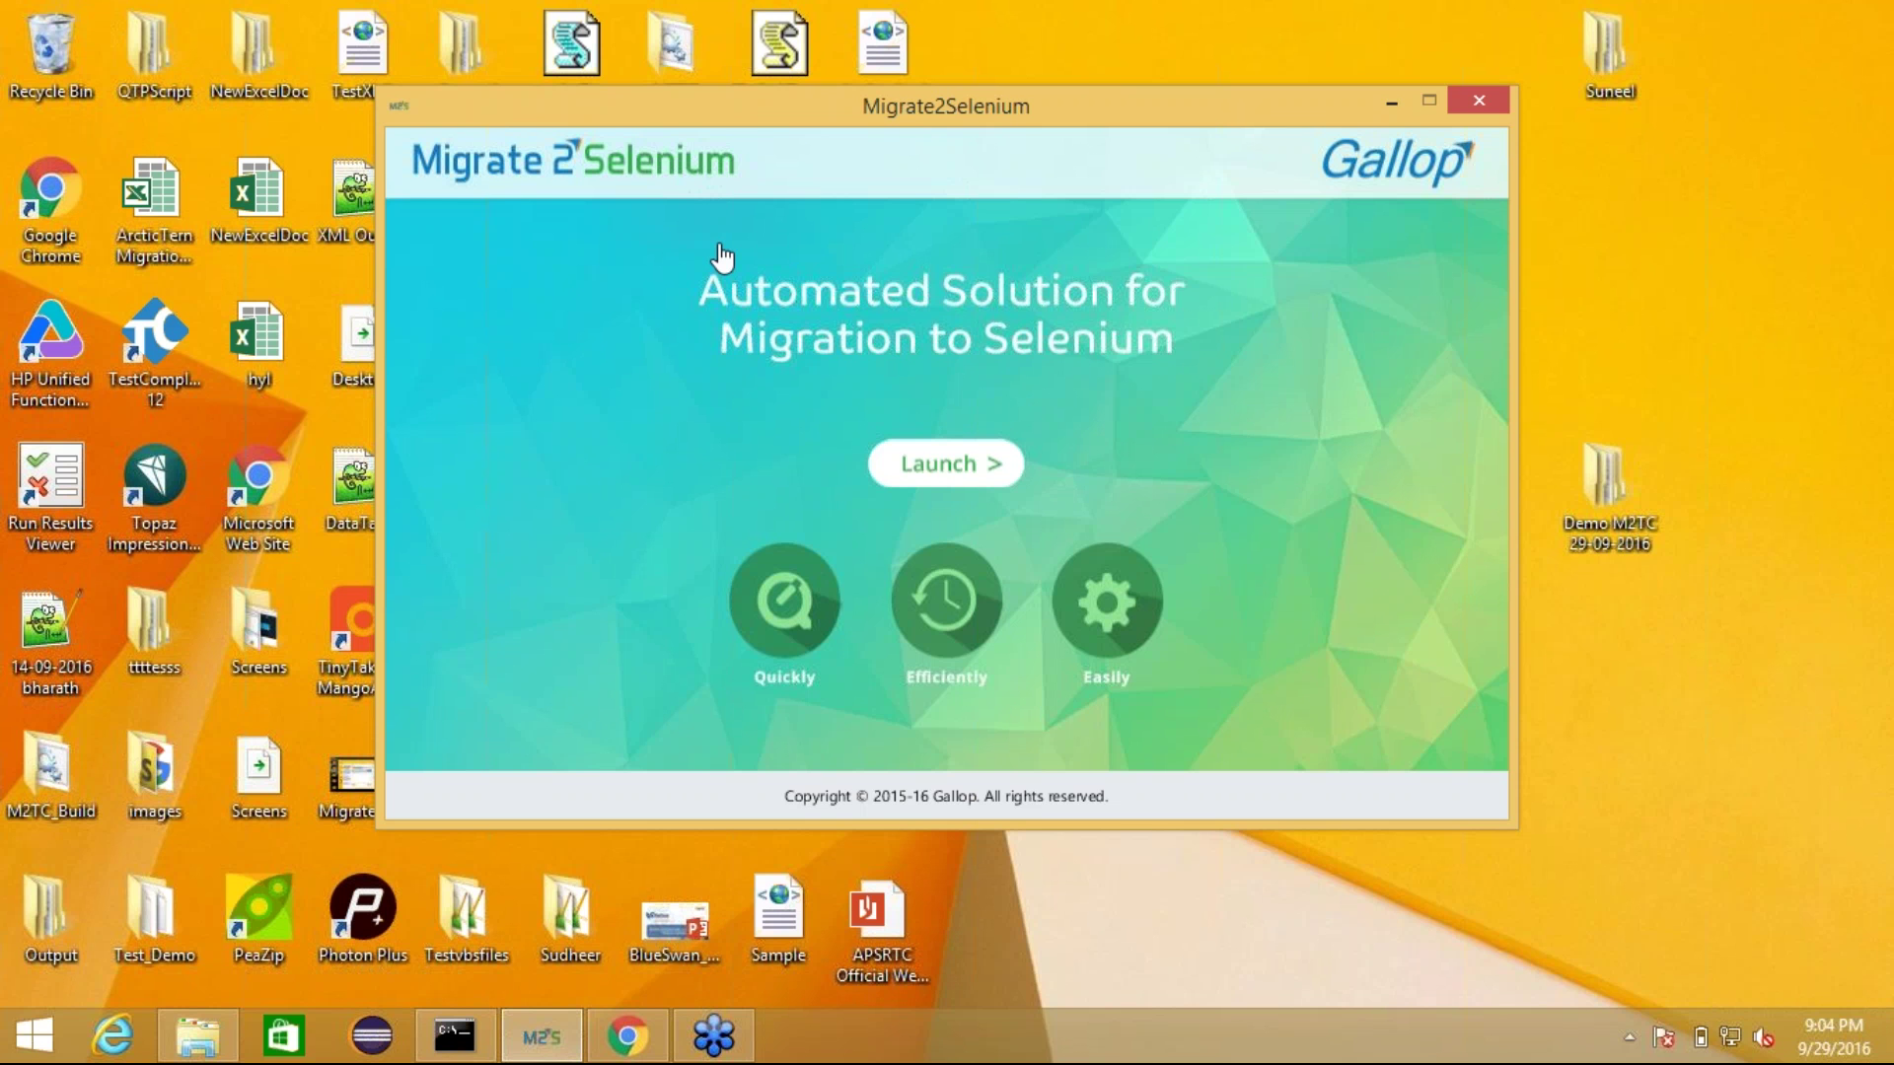
- Start a migration with UFT as the source tool and browse to the Backup (D:) drive for the script files
left_click(922, 471)
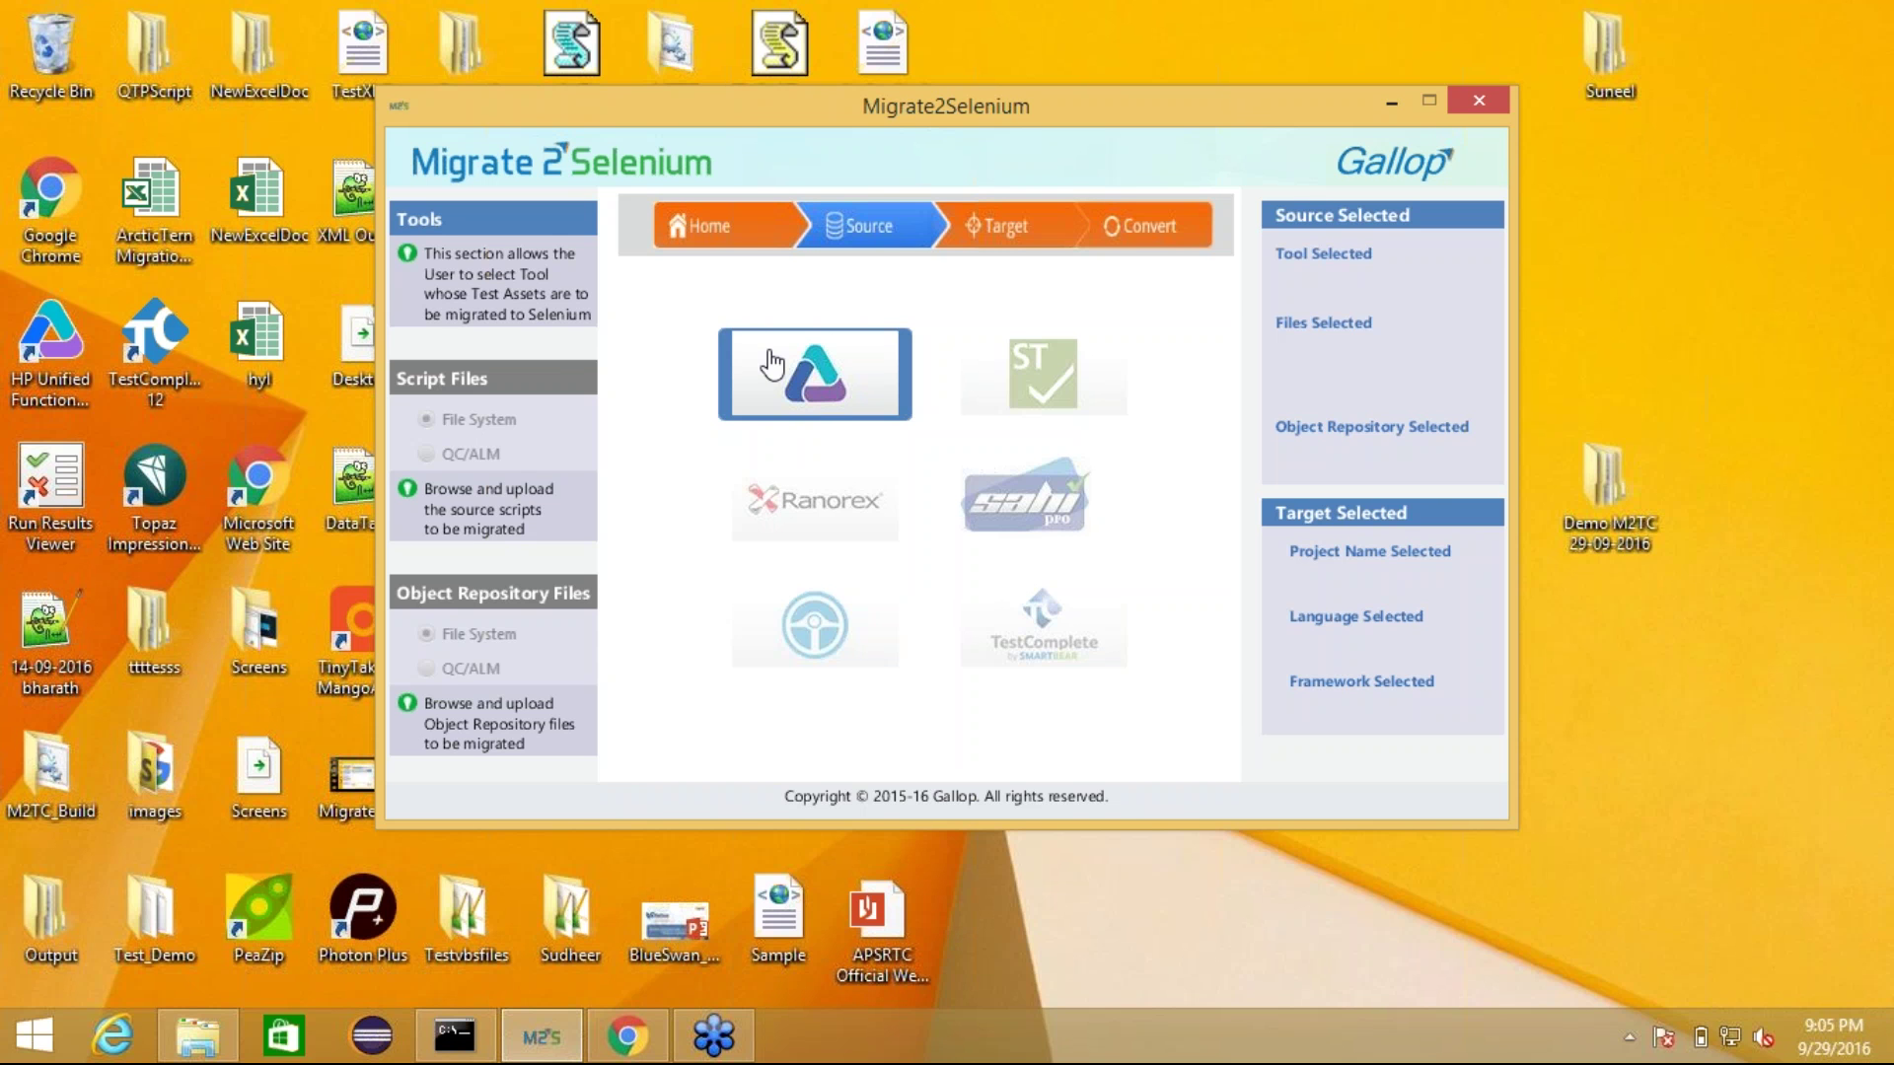
left_click(772, 365)
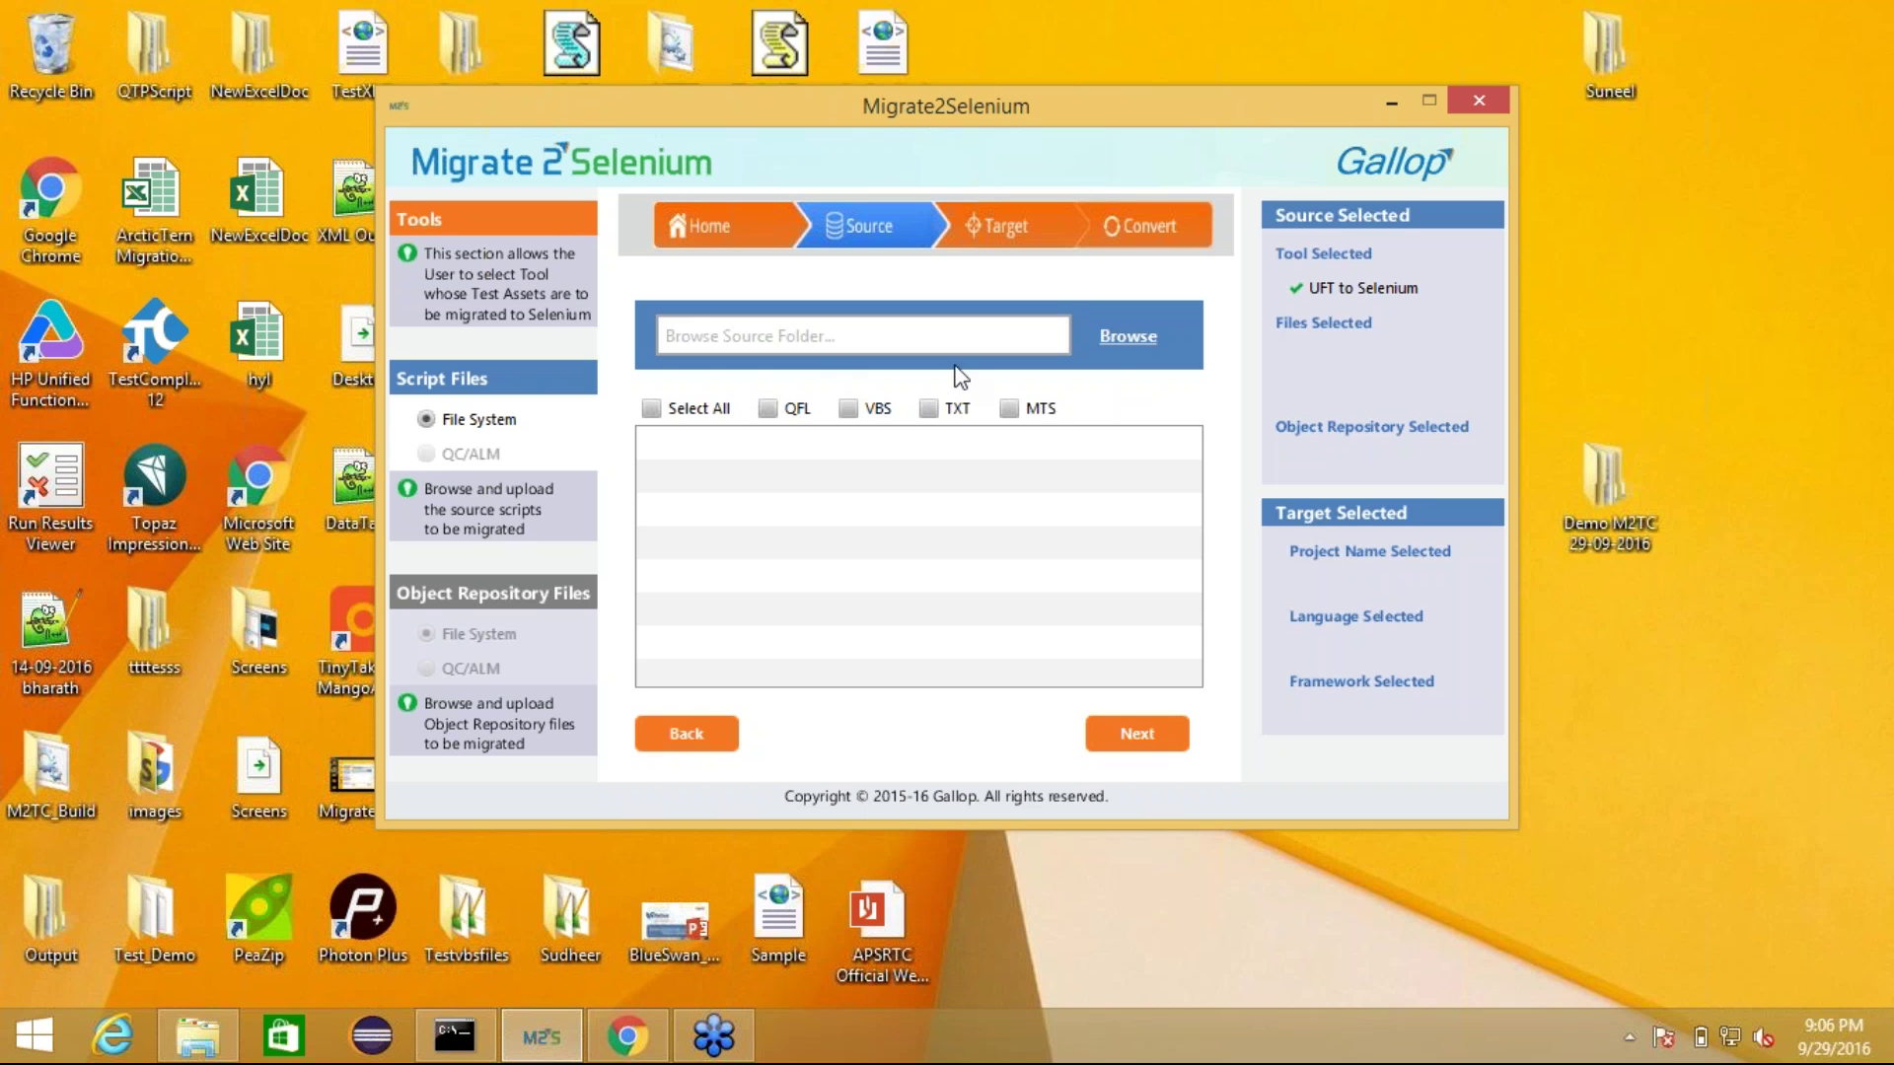
left_click(1122, 338)
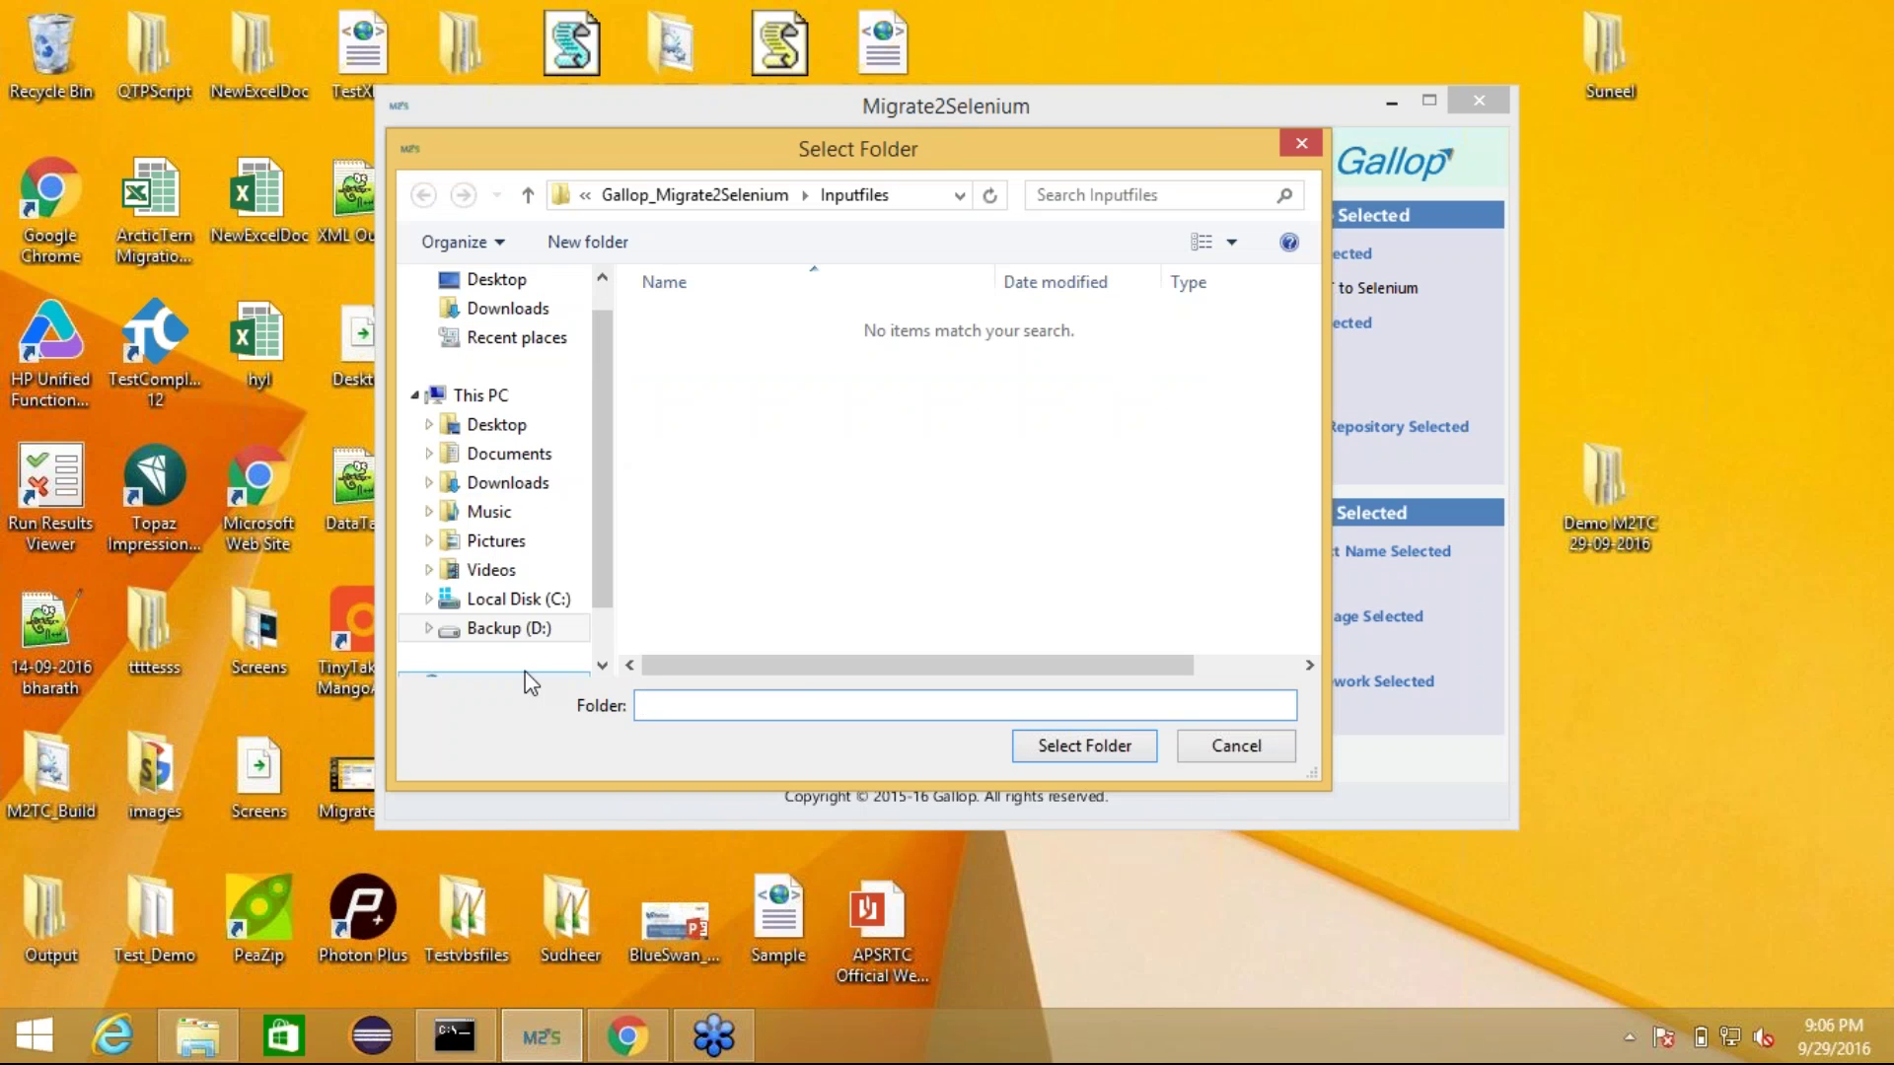
left_click(520, 628)
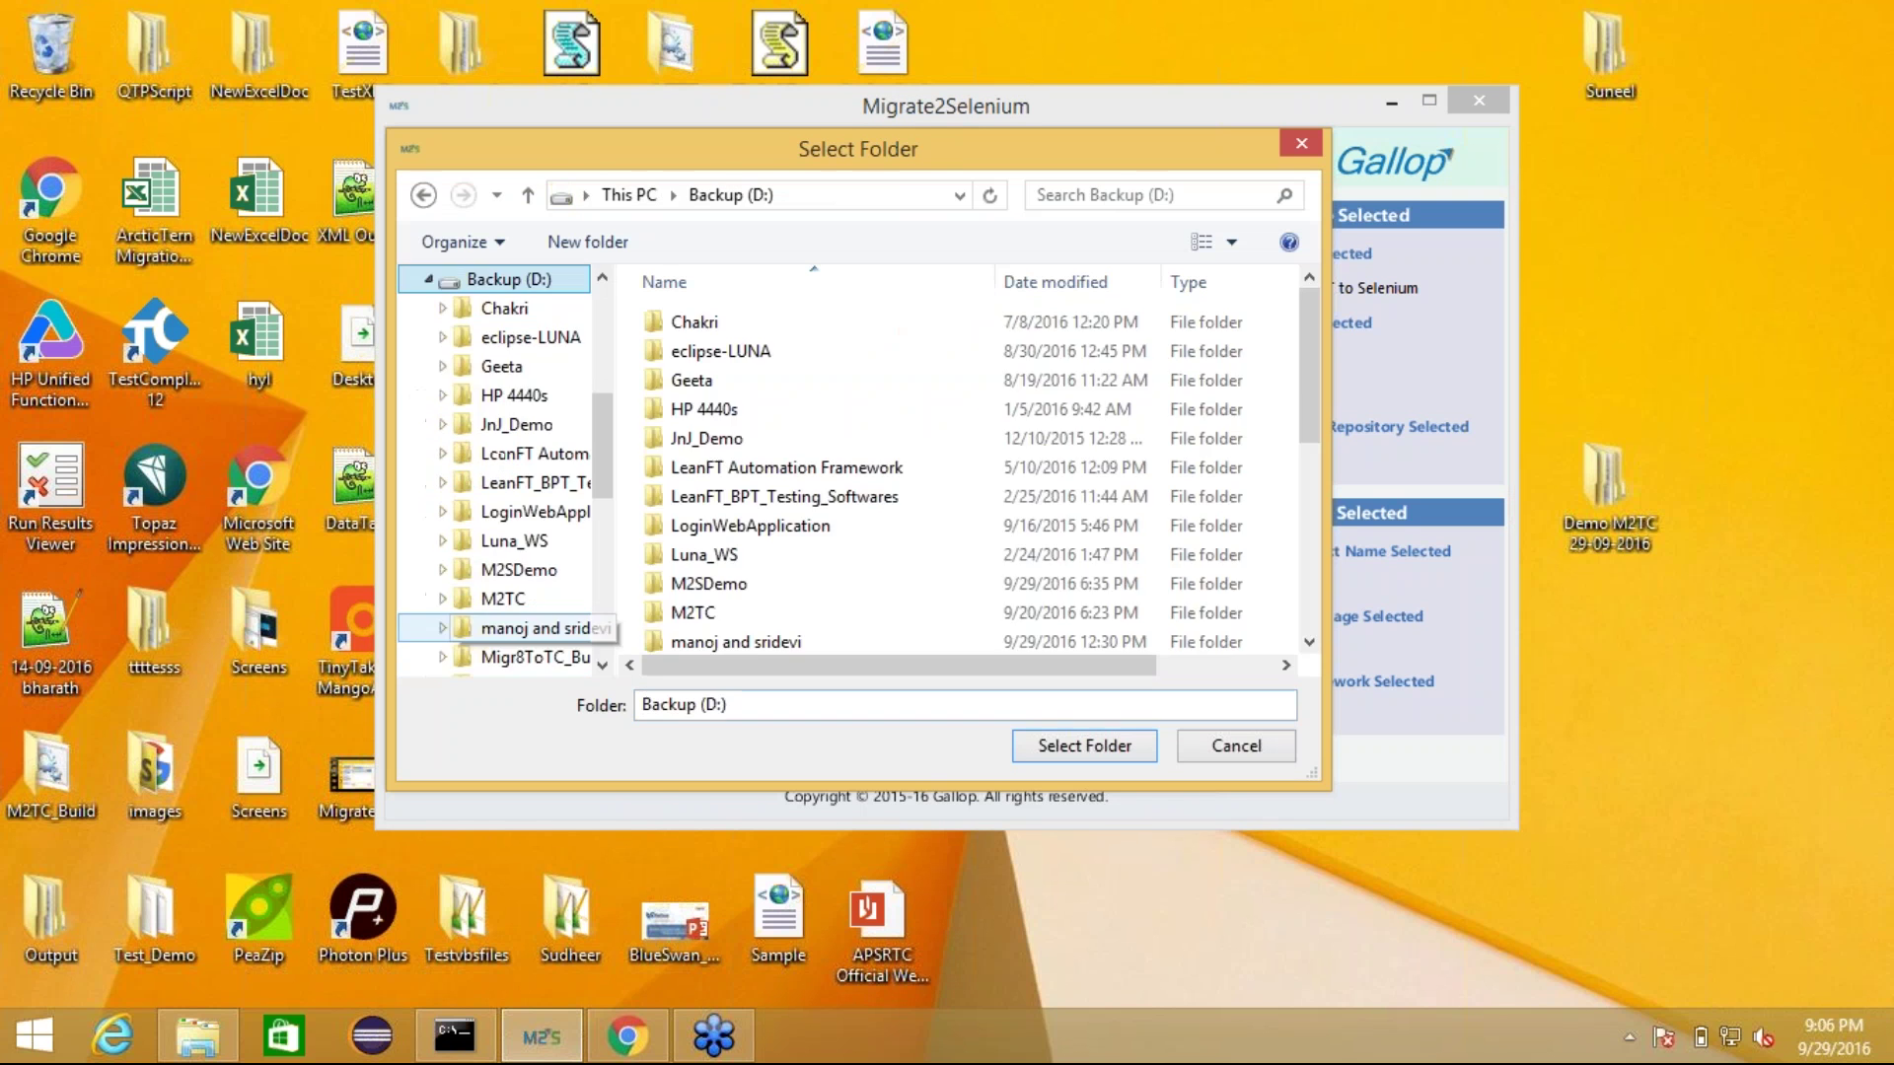
left_click(683, 413)
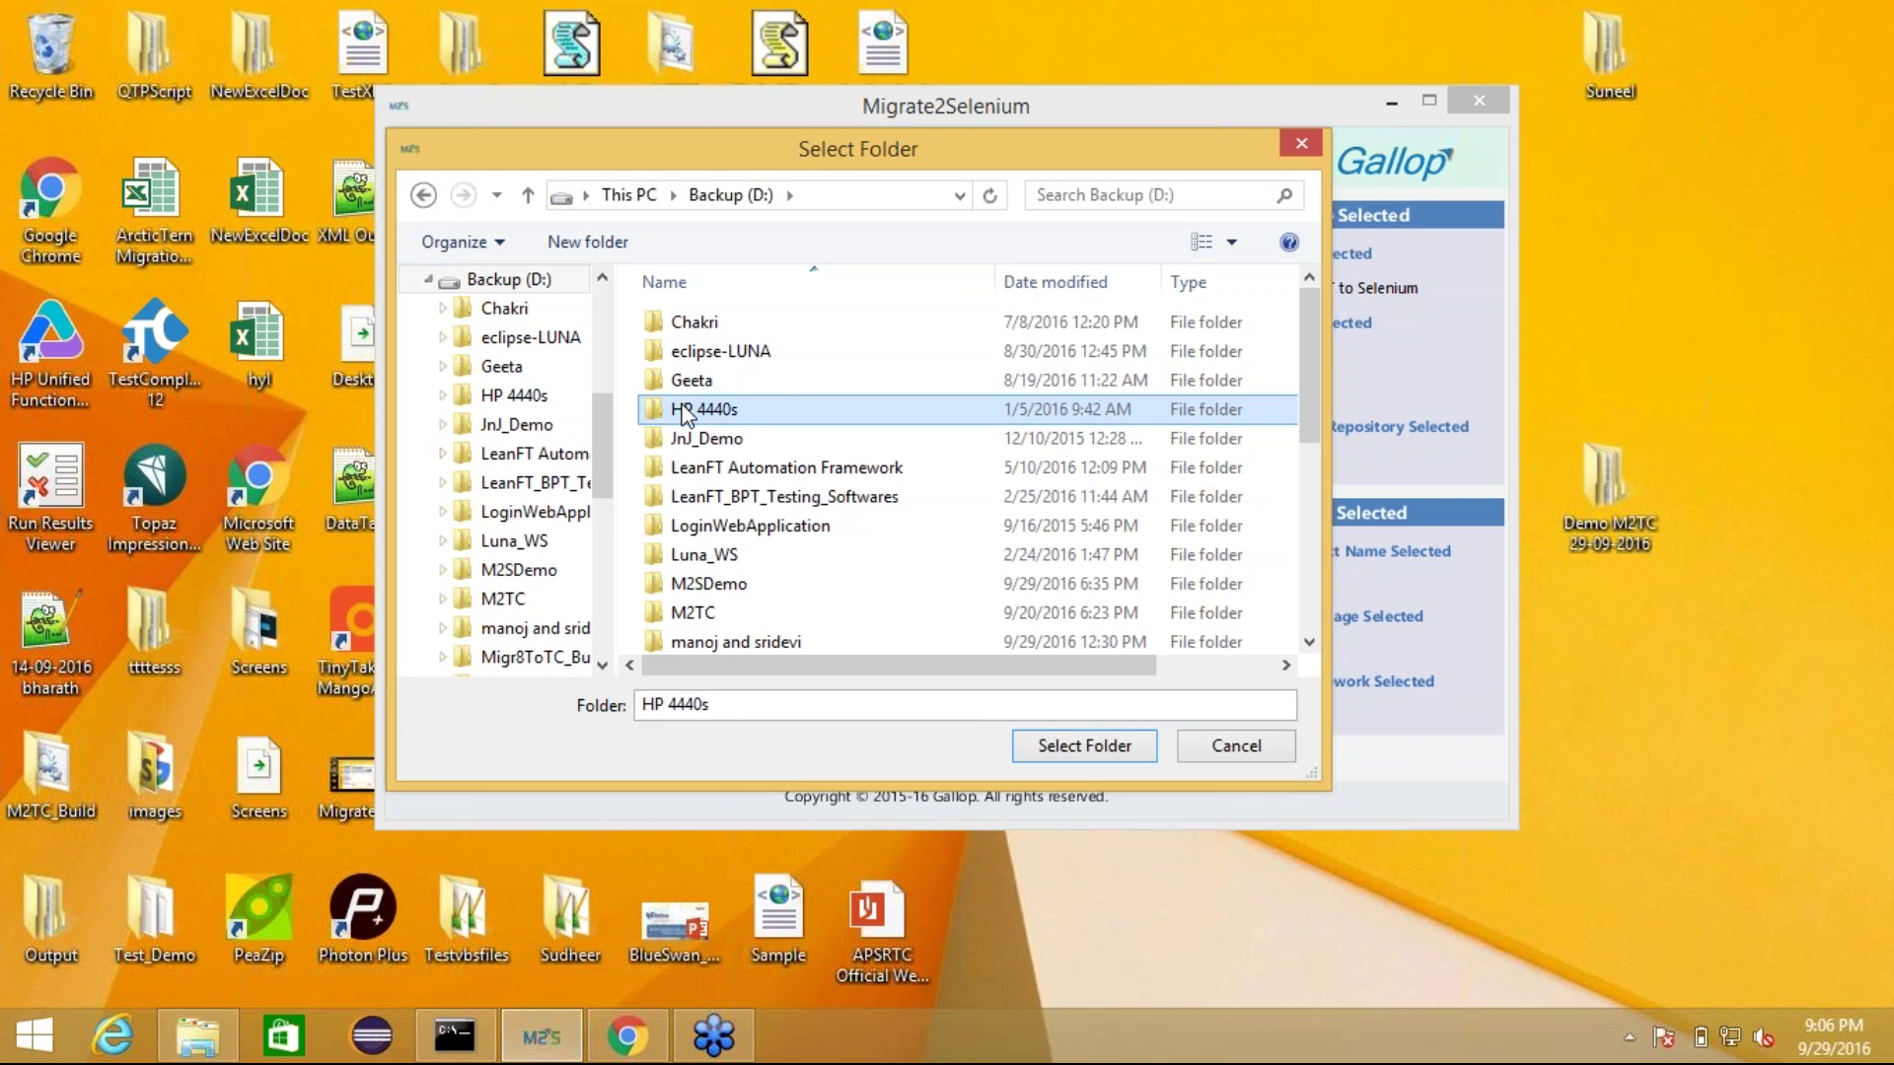
key("w")
key("Return")
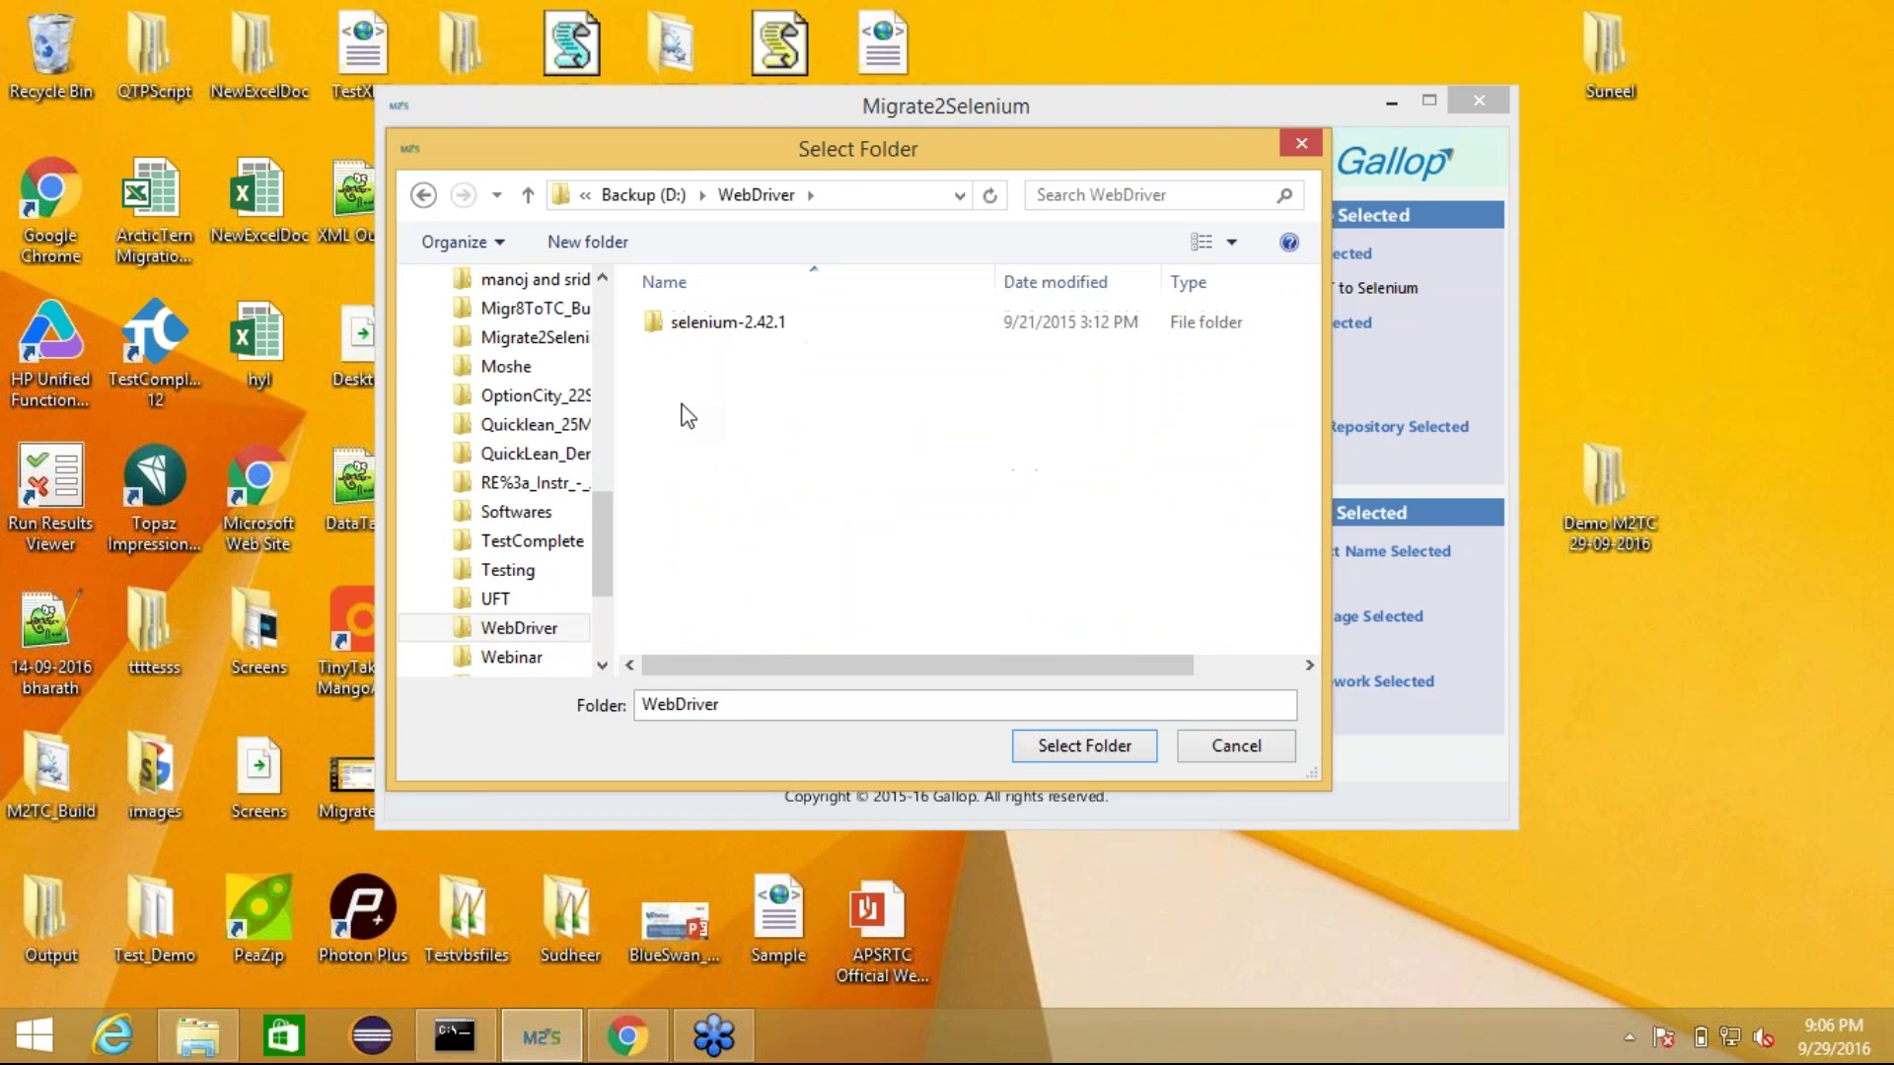
key("BackSpace")
- Choose the QTP_Flight_Application folder inside D:\Webinar as the source folder
left_click(701, 558)
key("w")
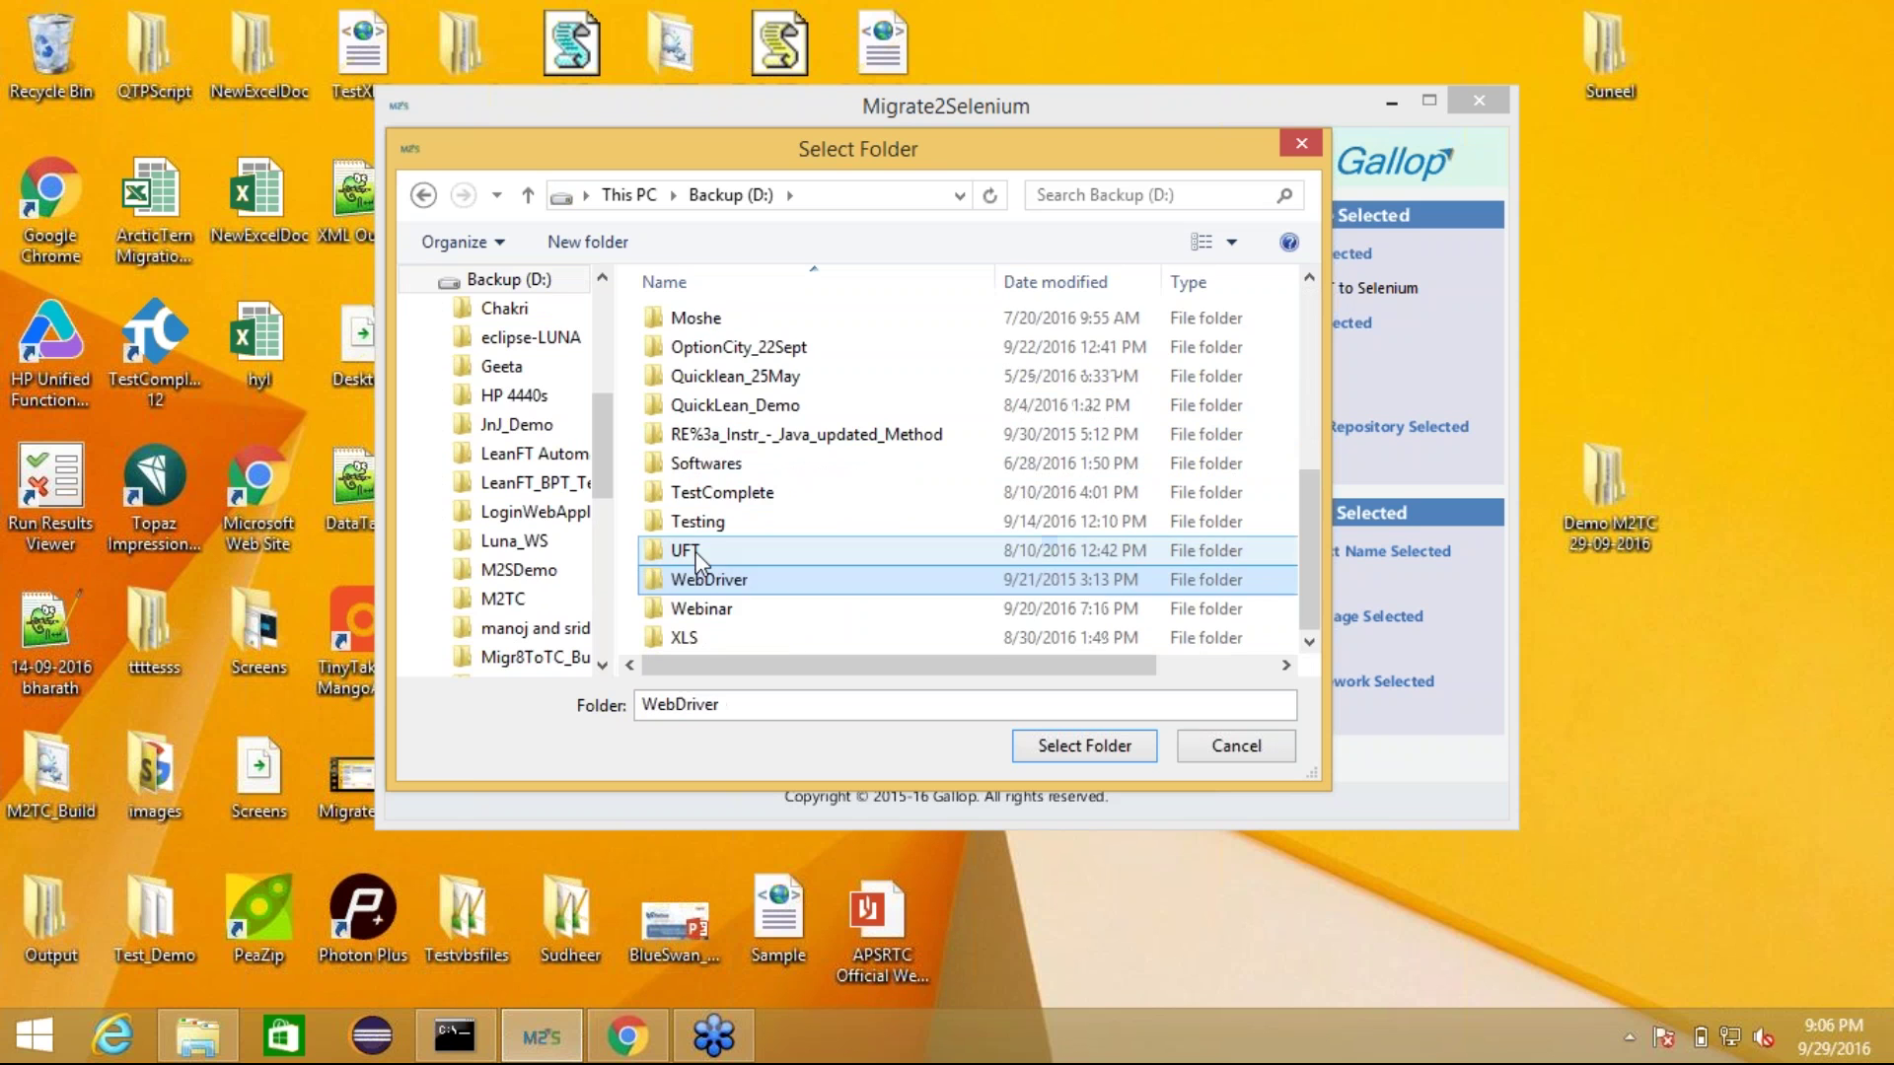
key("w")
key("Return")
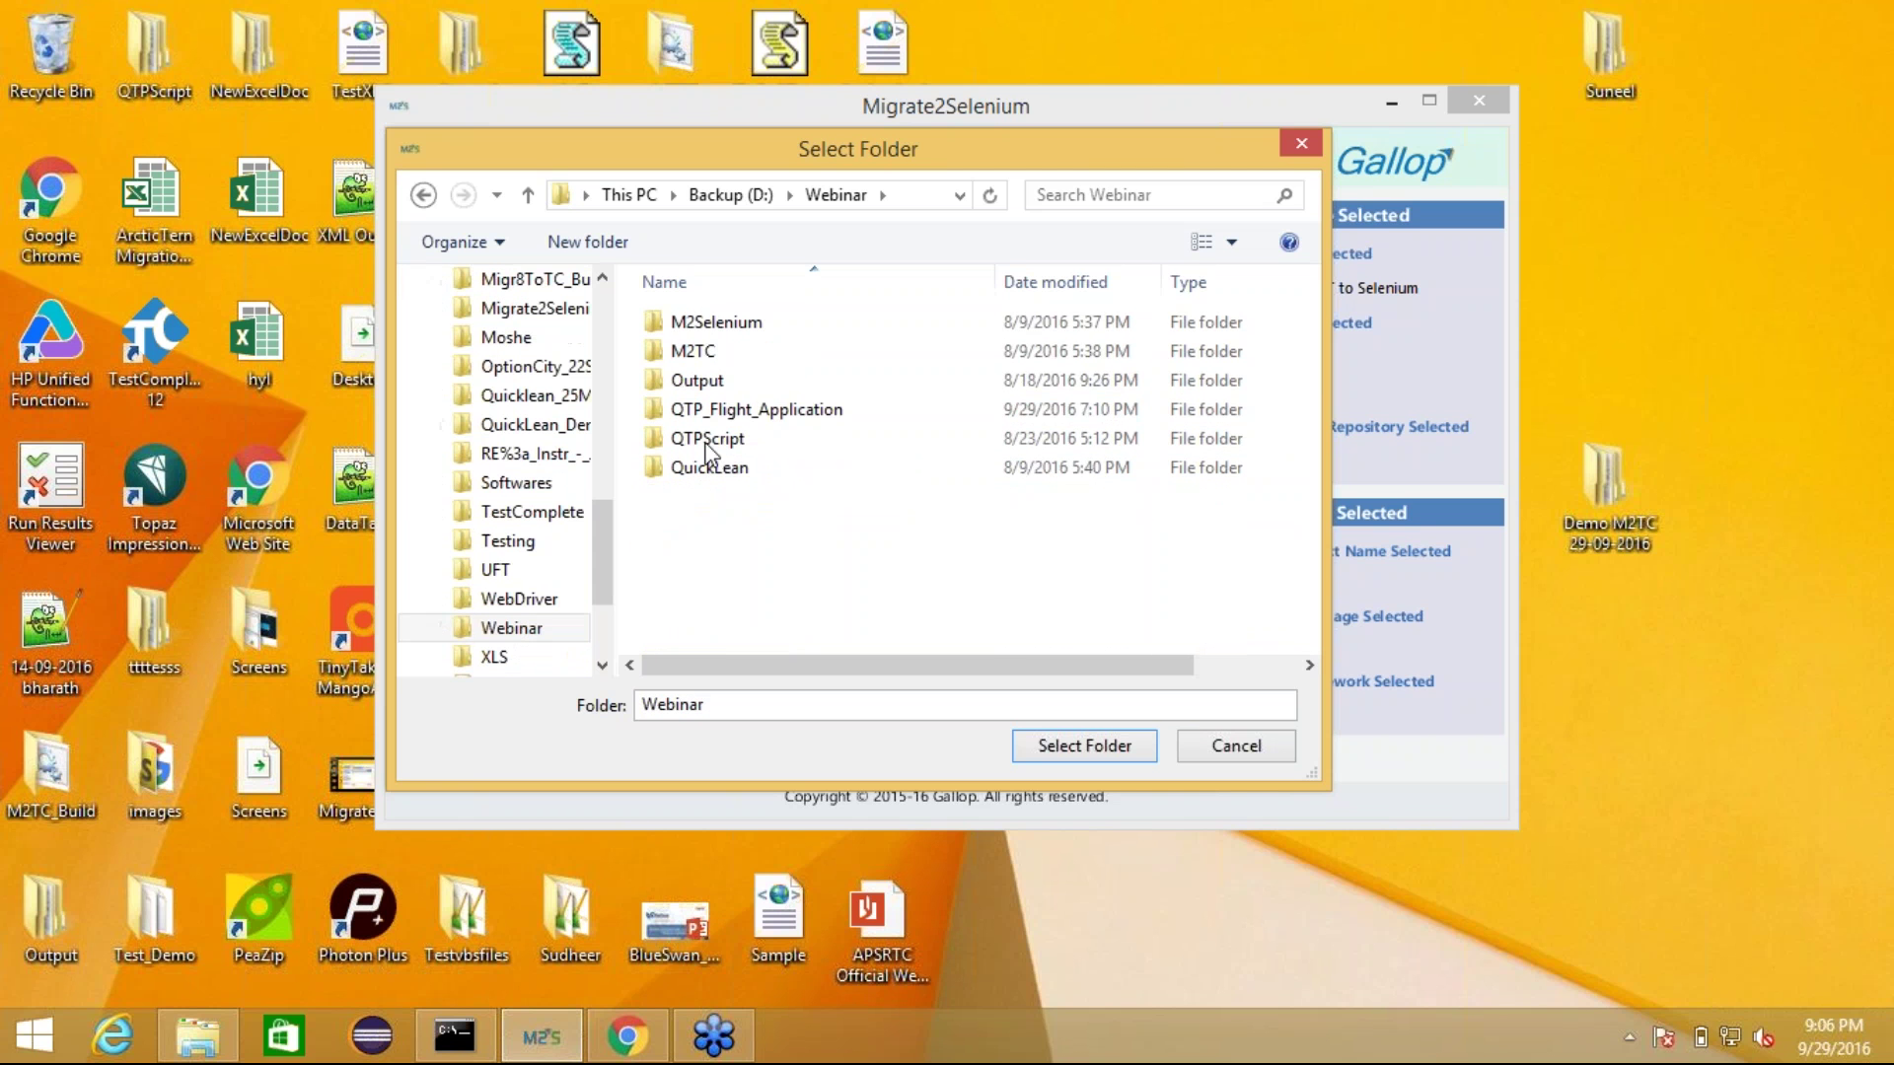
left_click(758, 414)
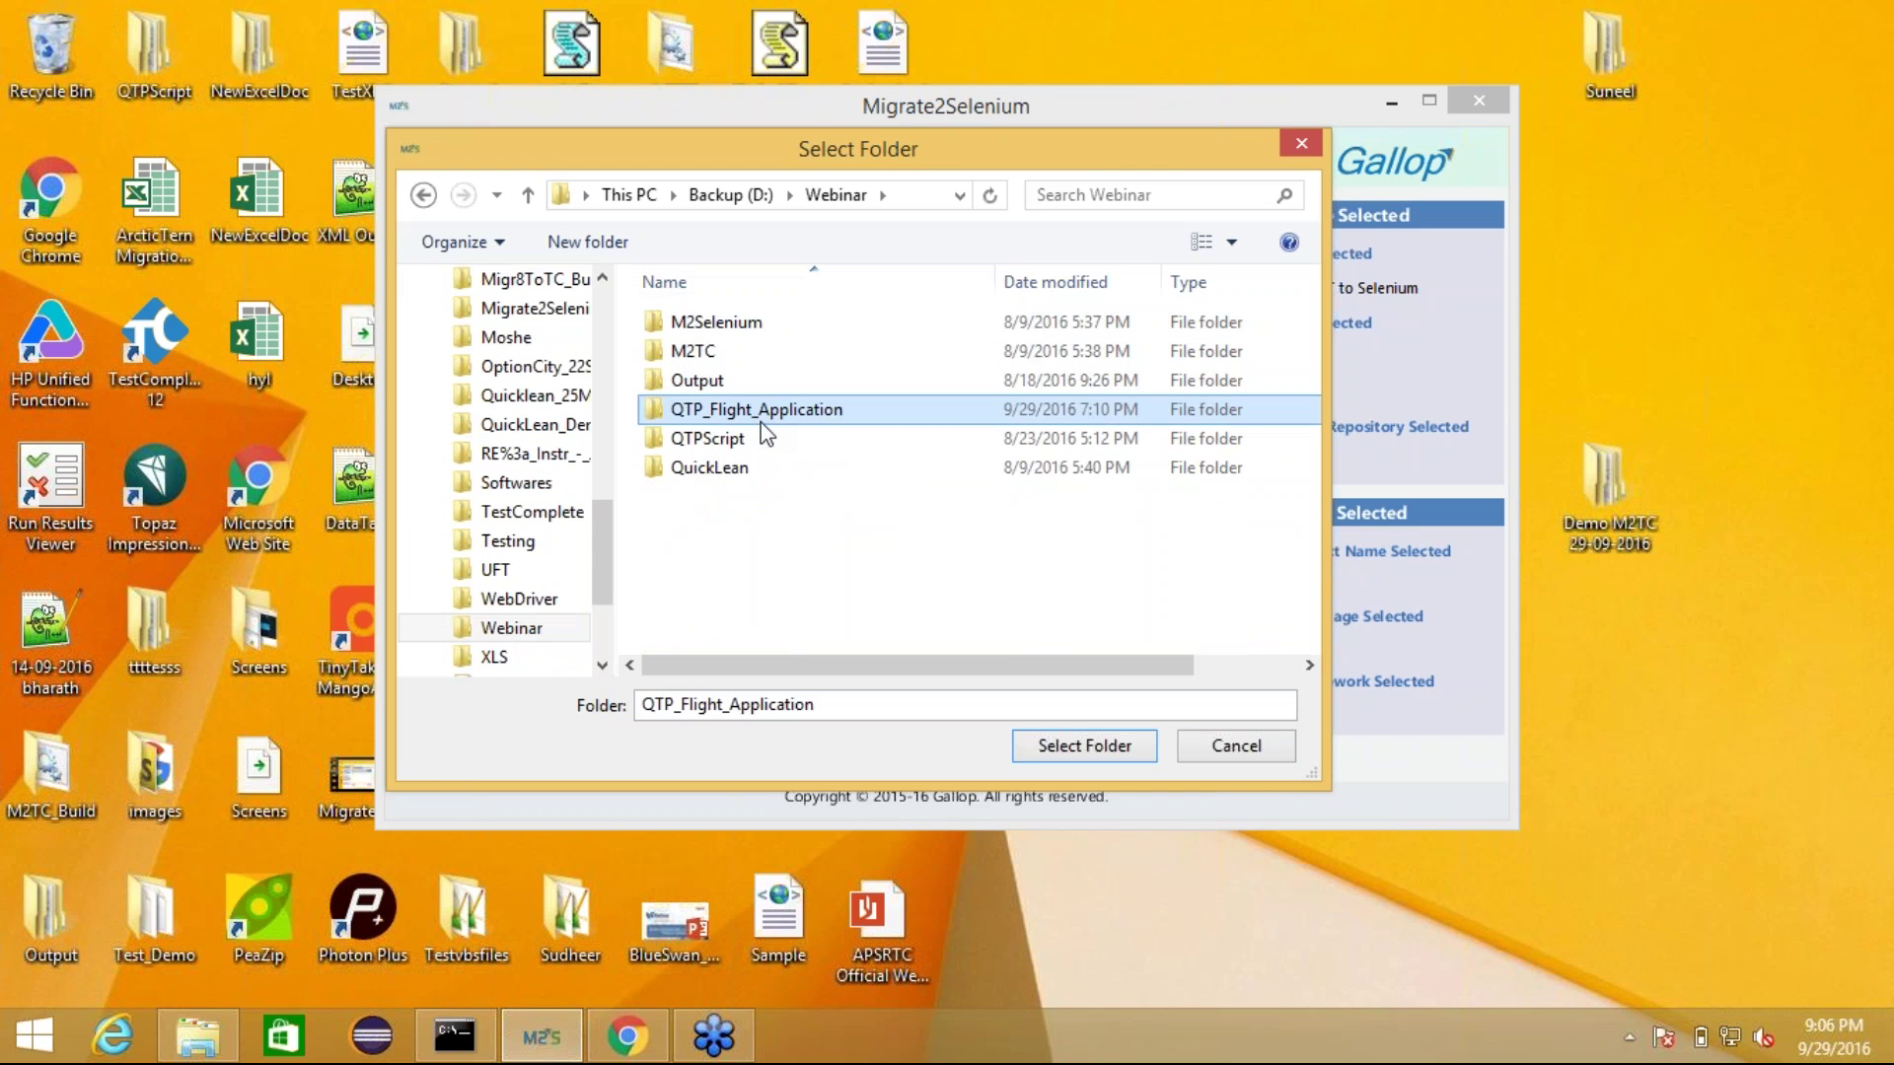
left_click(1048, 749)
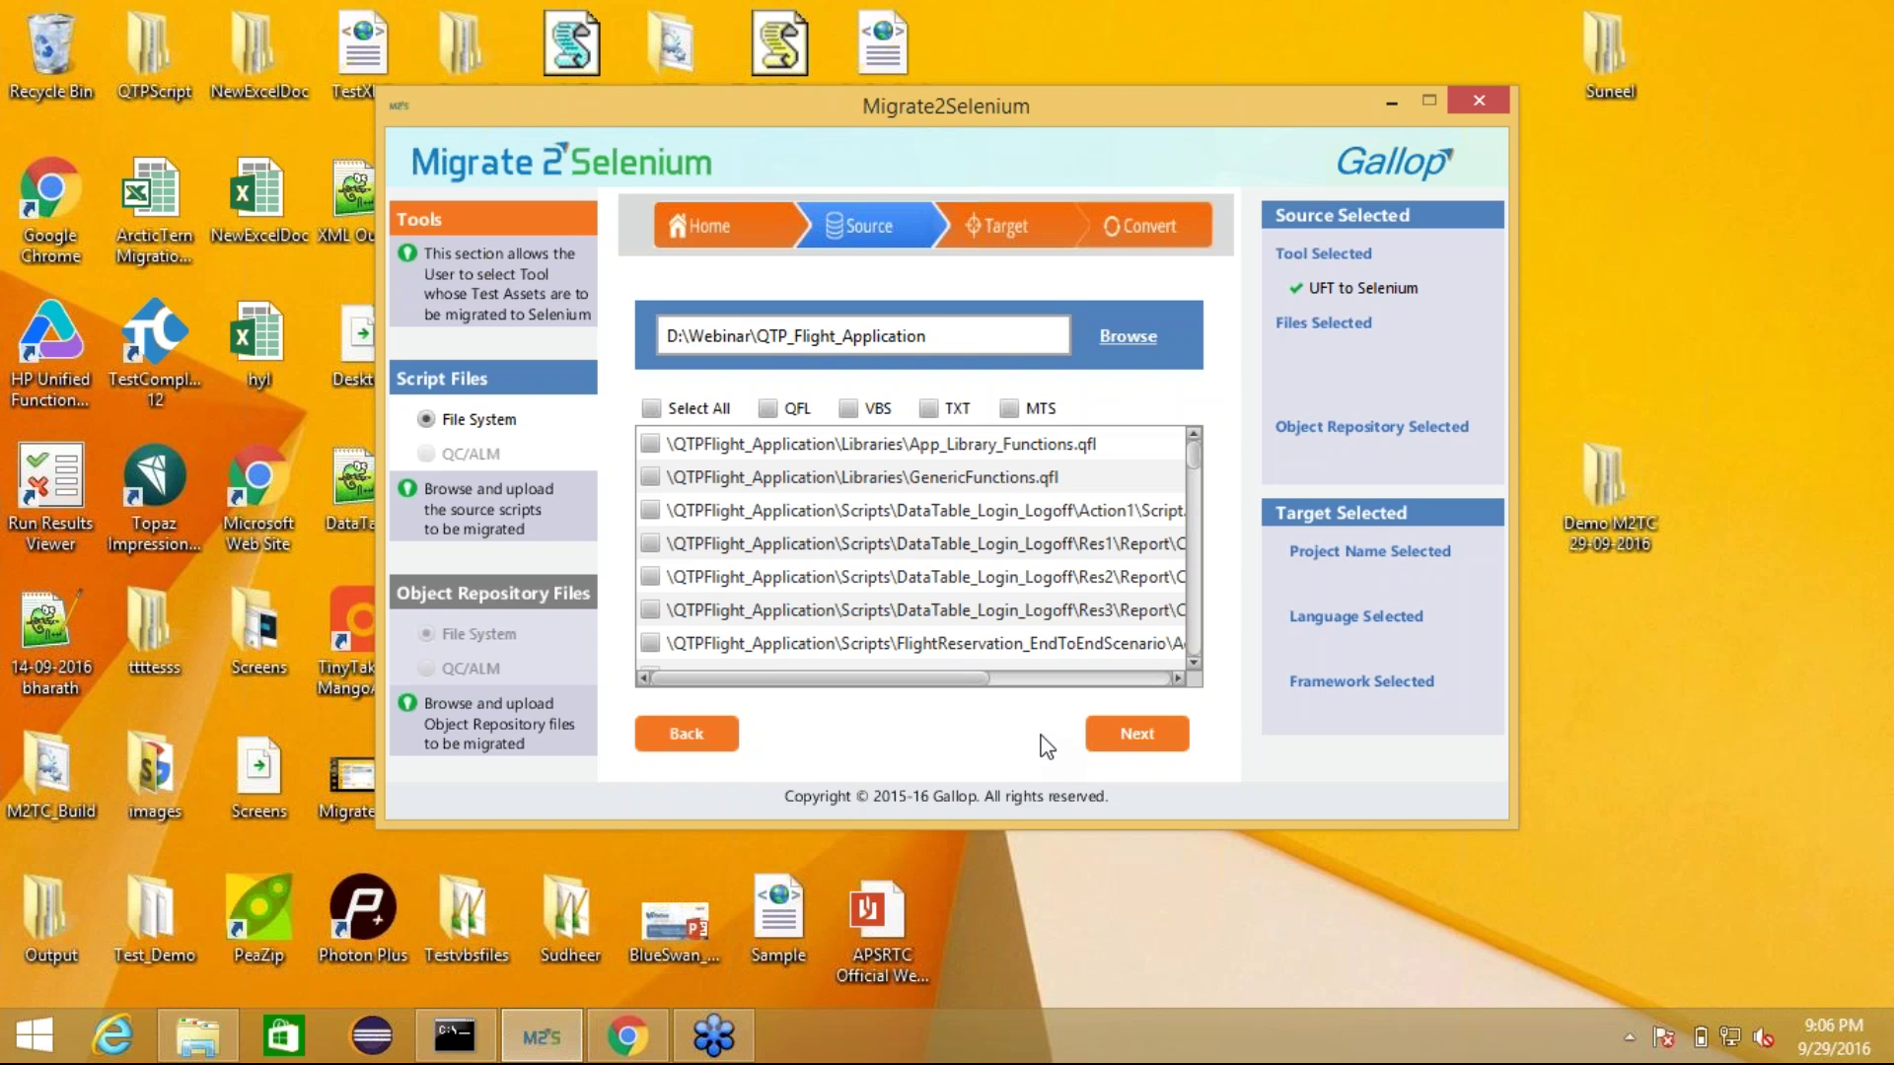
- Include two QFL and three MTS script files plus all shared object repositories in the migration, and continue to the target settings
left_click(774, 422)
left_click(1127, 750)
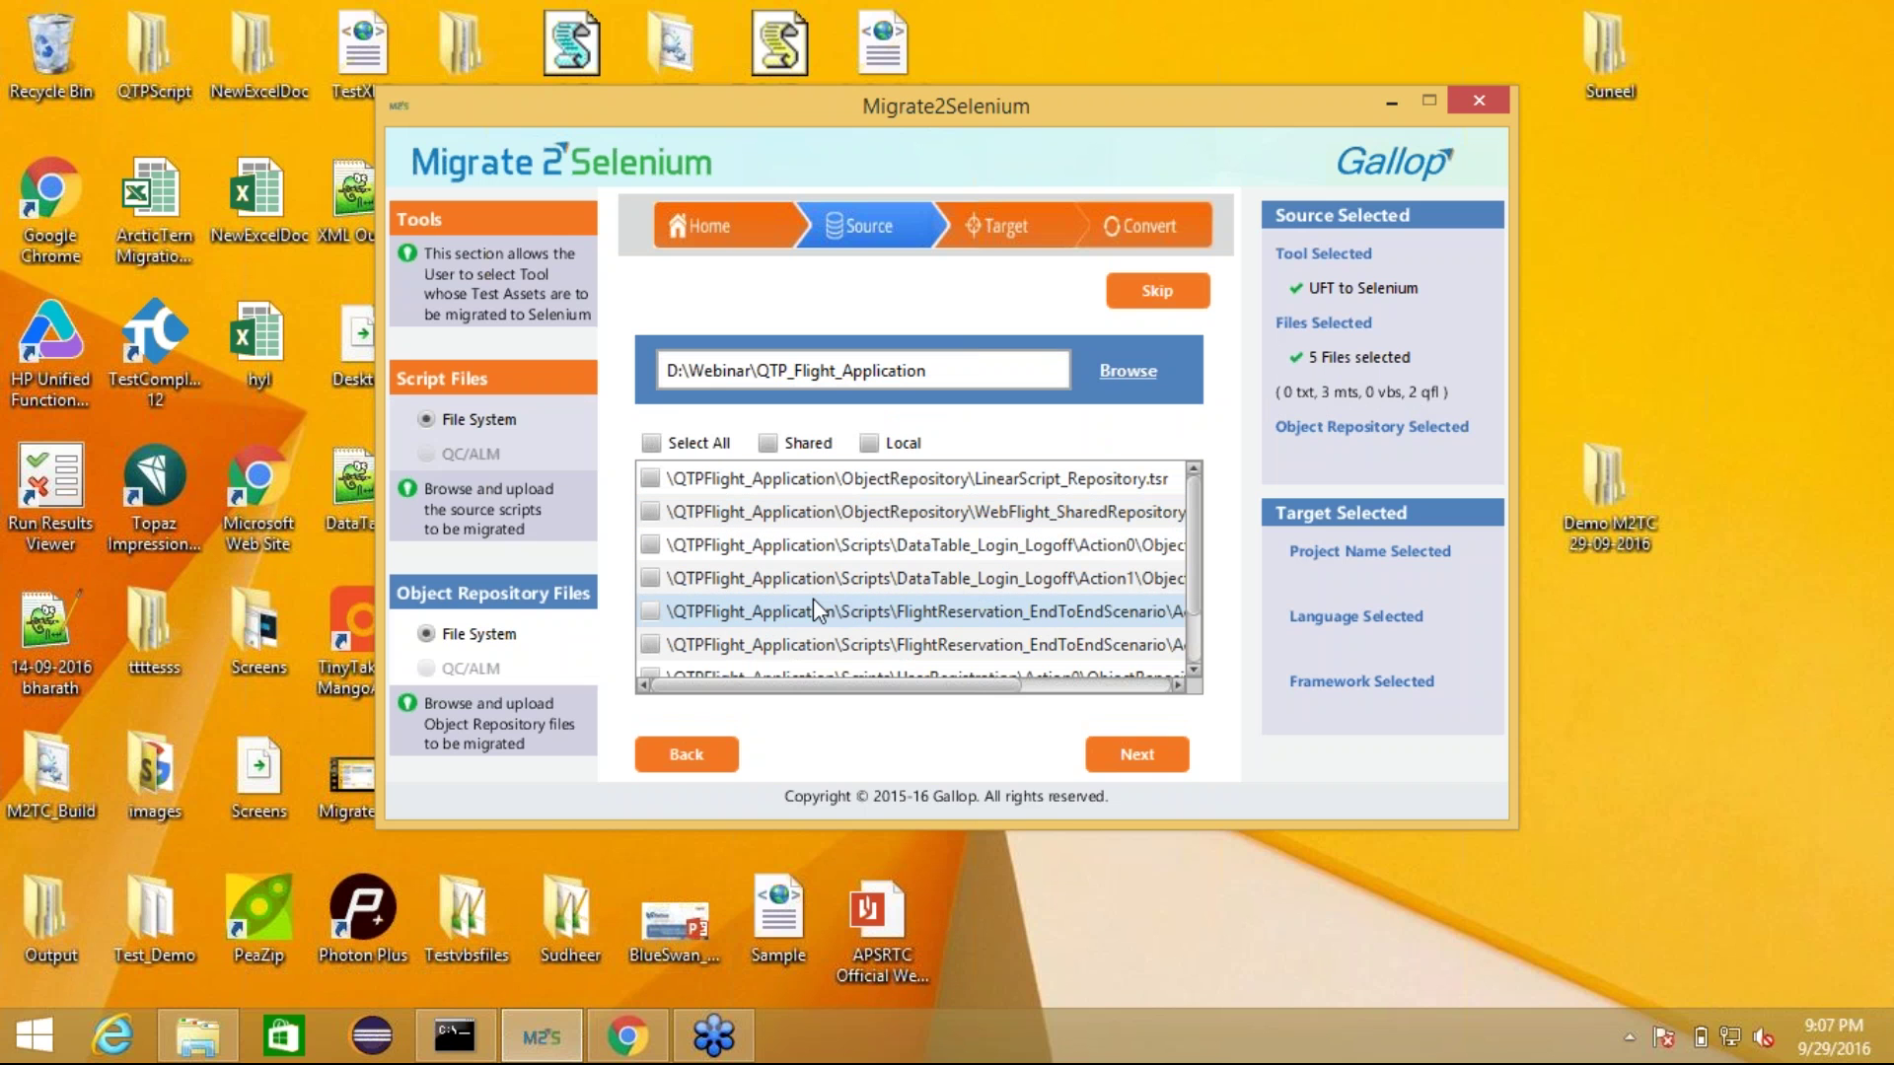
left_click(775, 446)
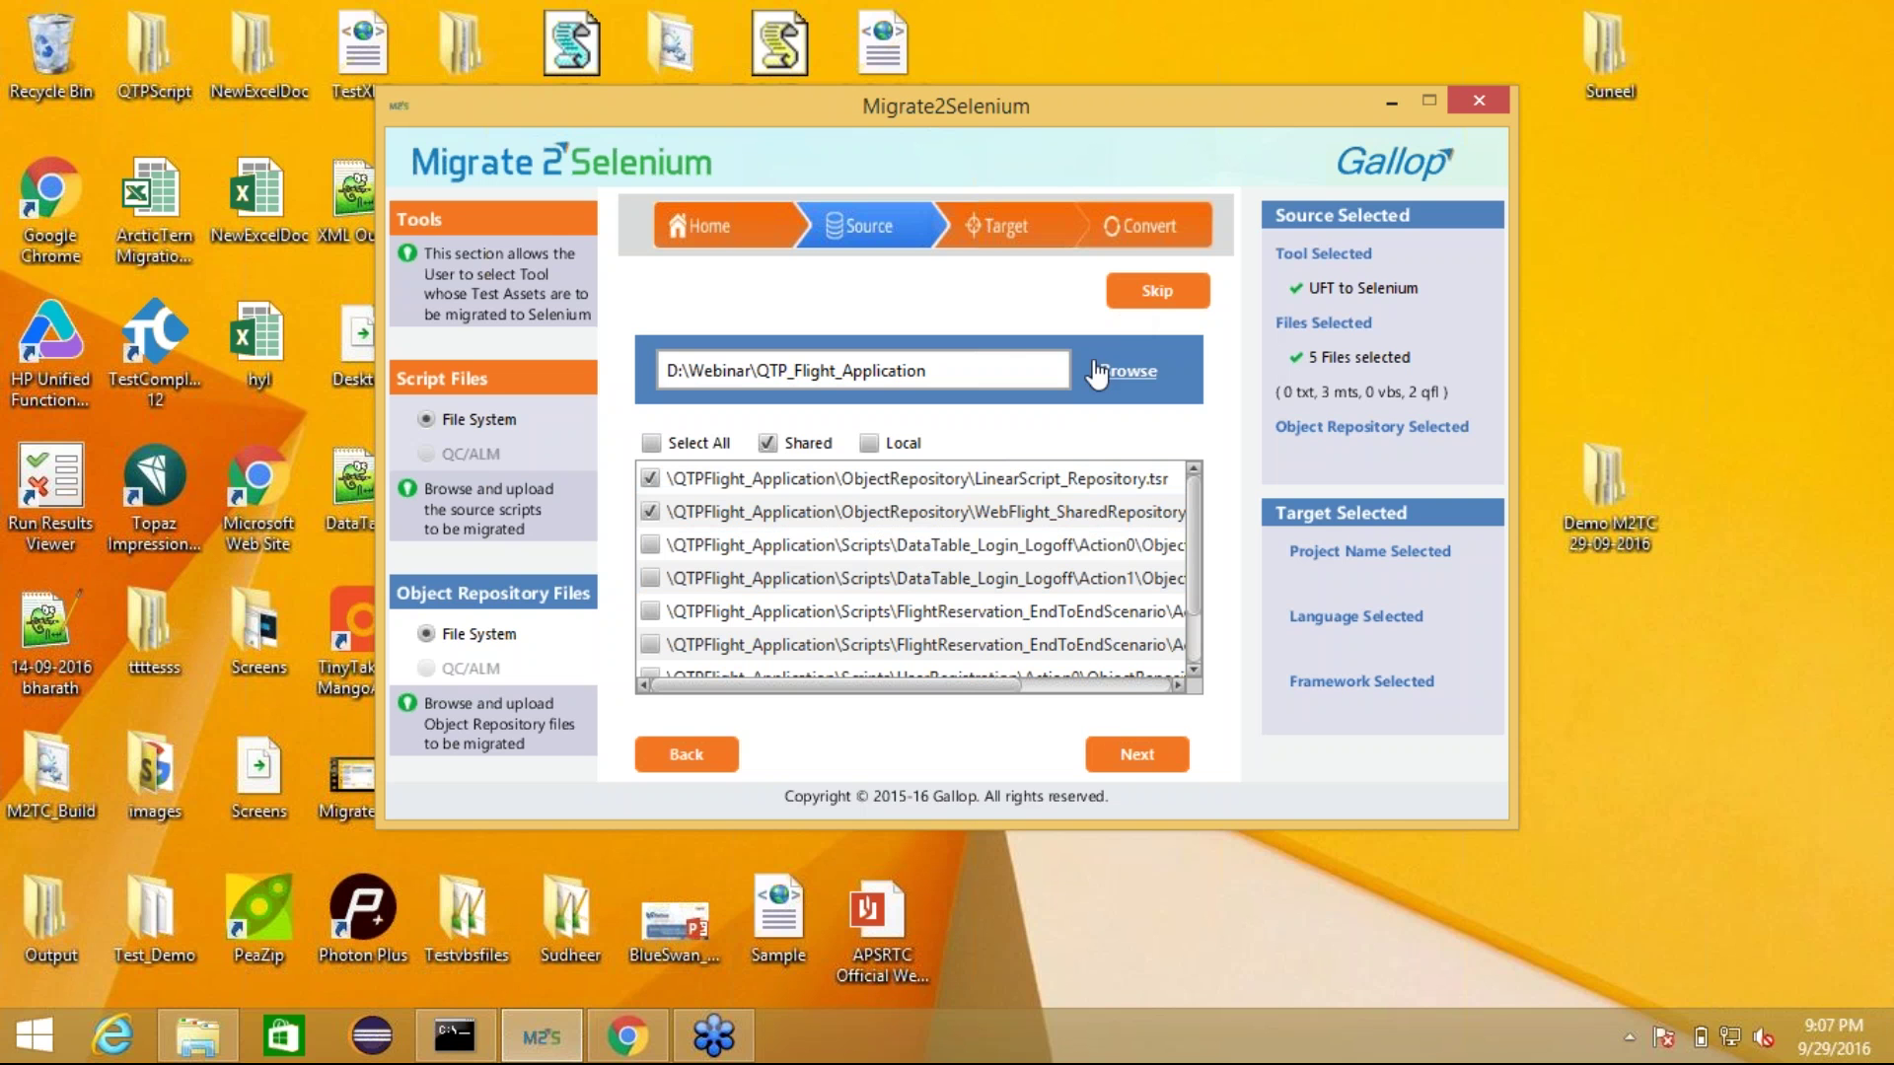
left_click(1111, 766)
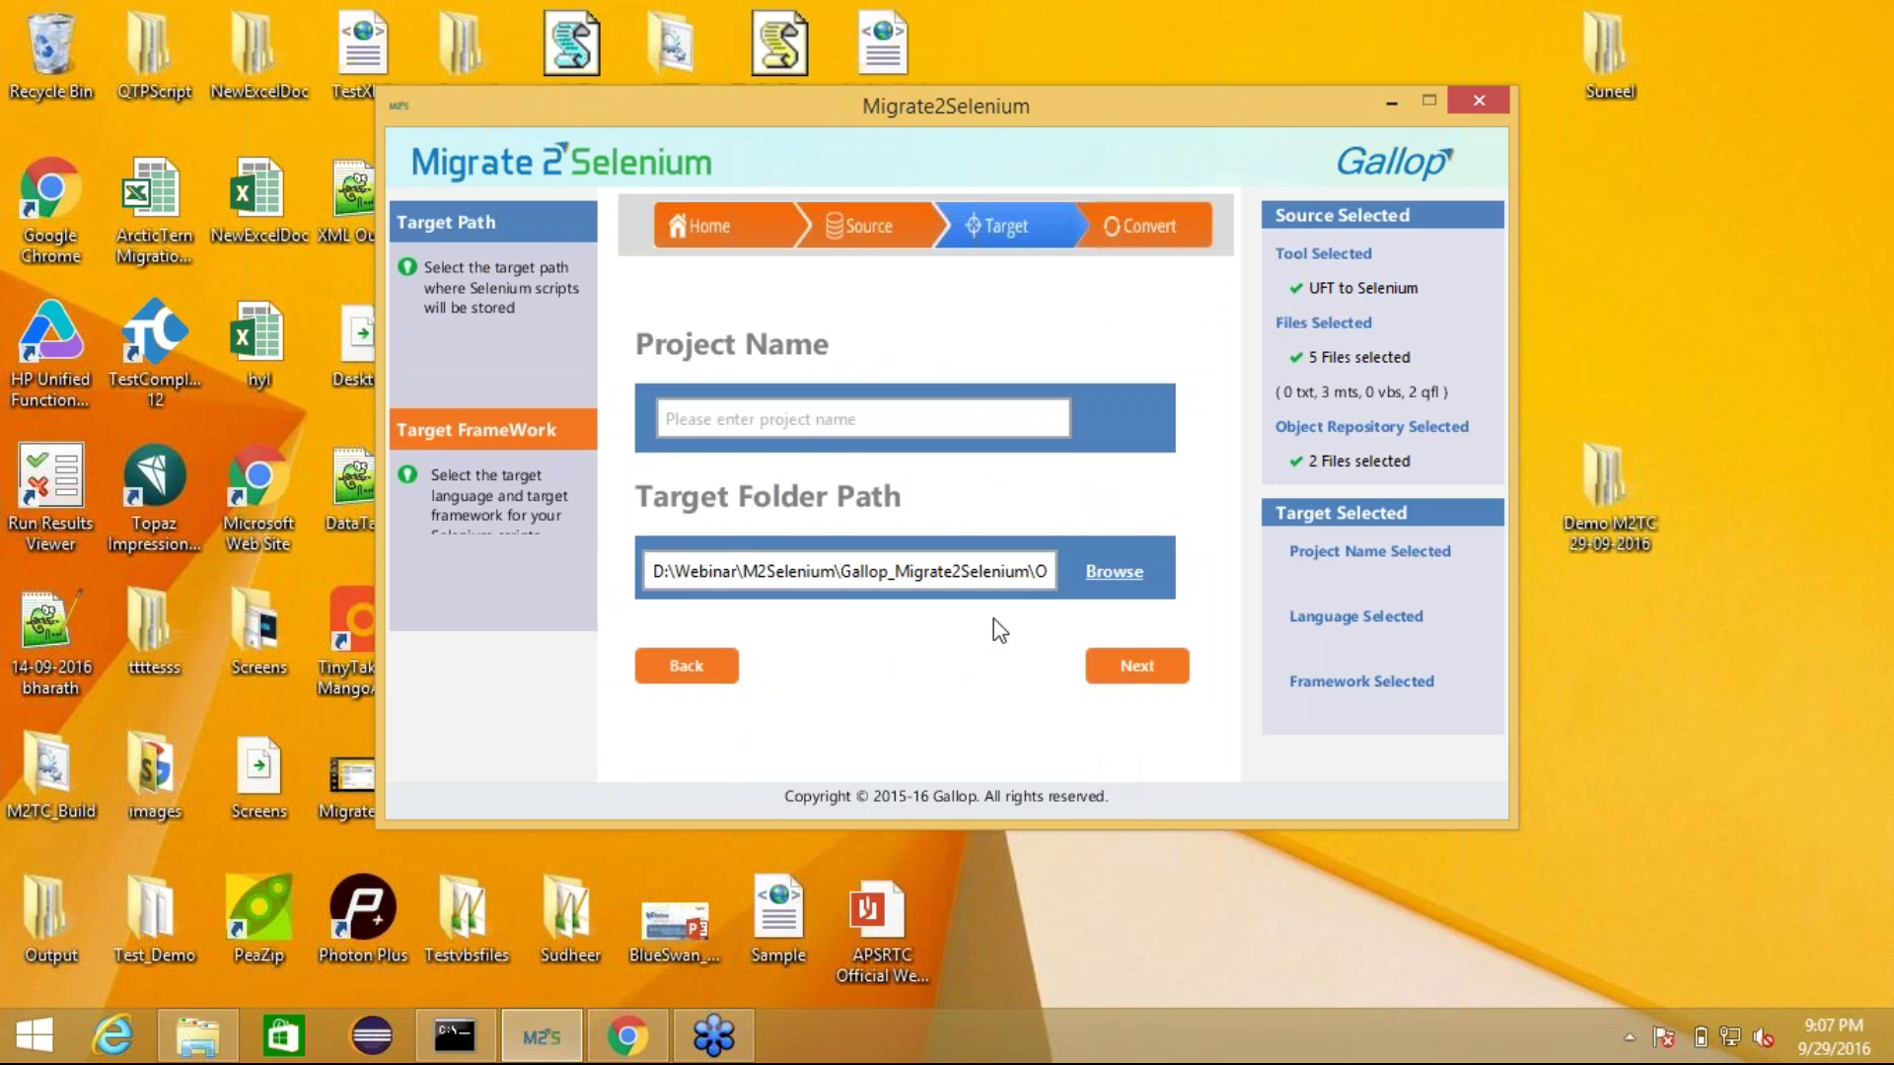
- Name the target project Selenium_Webinar
left_click(925, 422)
type("Selenium_We")
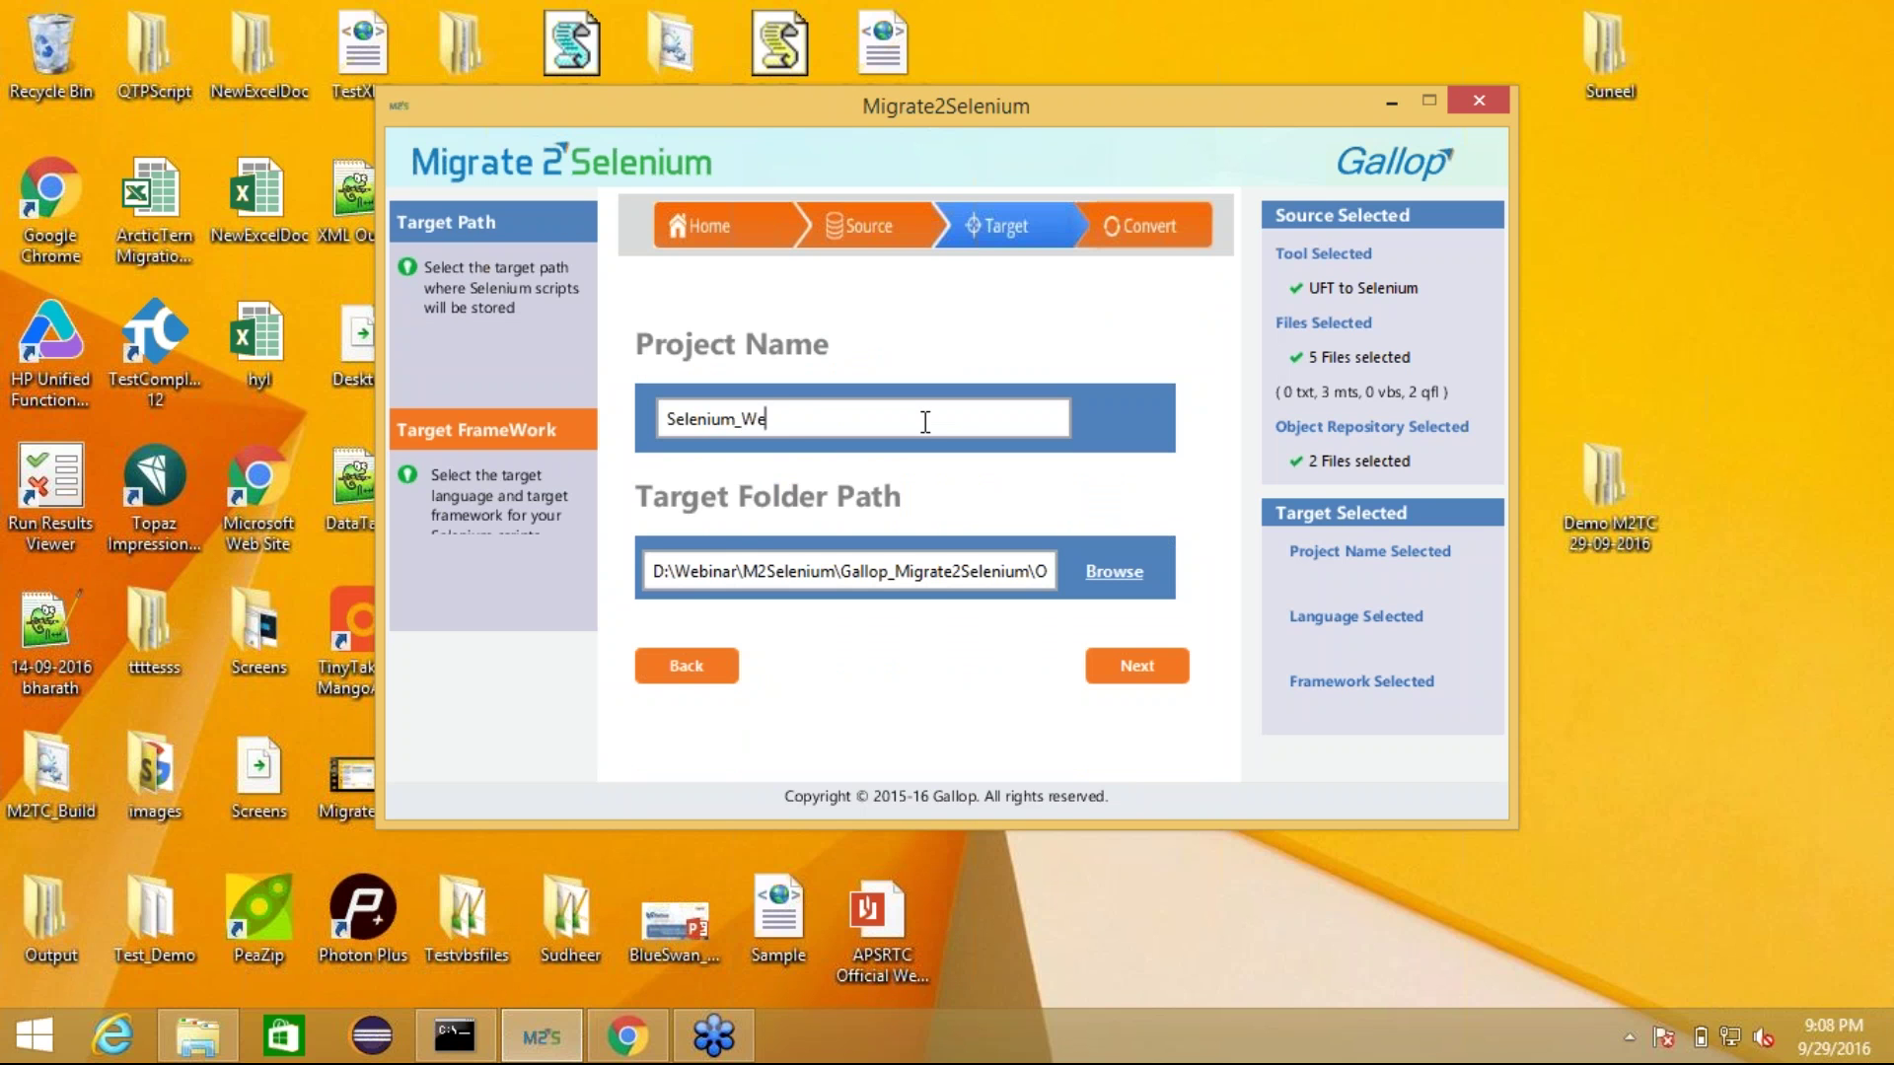
type("binar")
- Browse for the target folder and open the Output folder inside Webinar on the Backup (D:) drive
left_click(1096, 574)
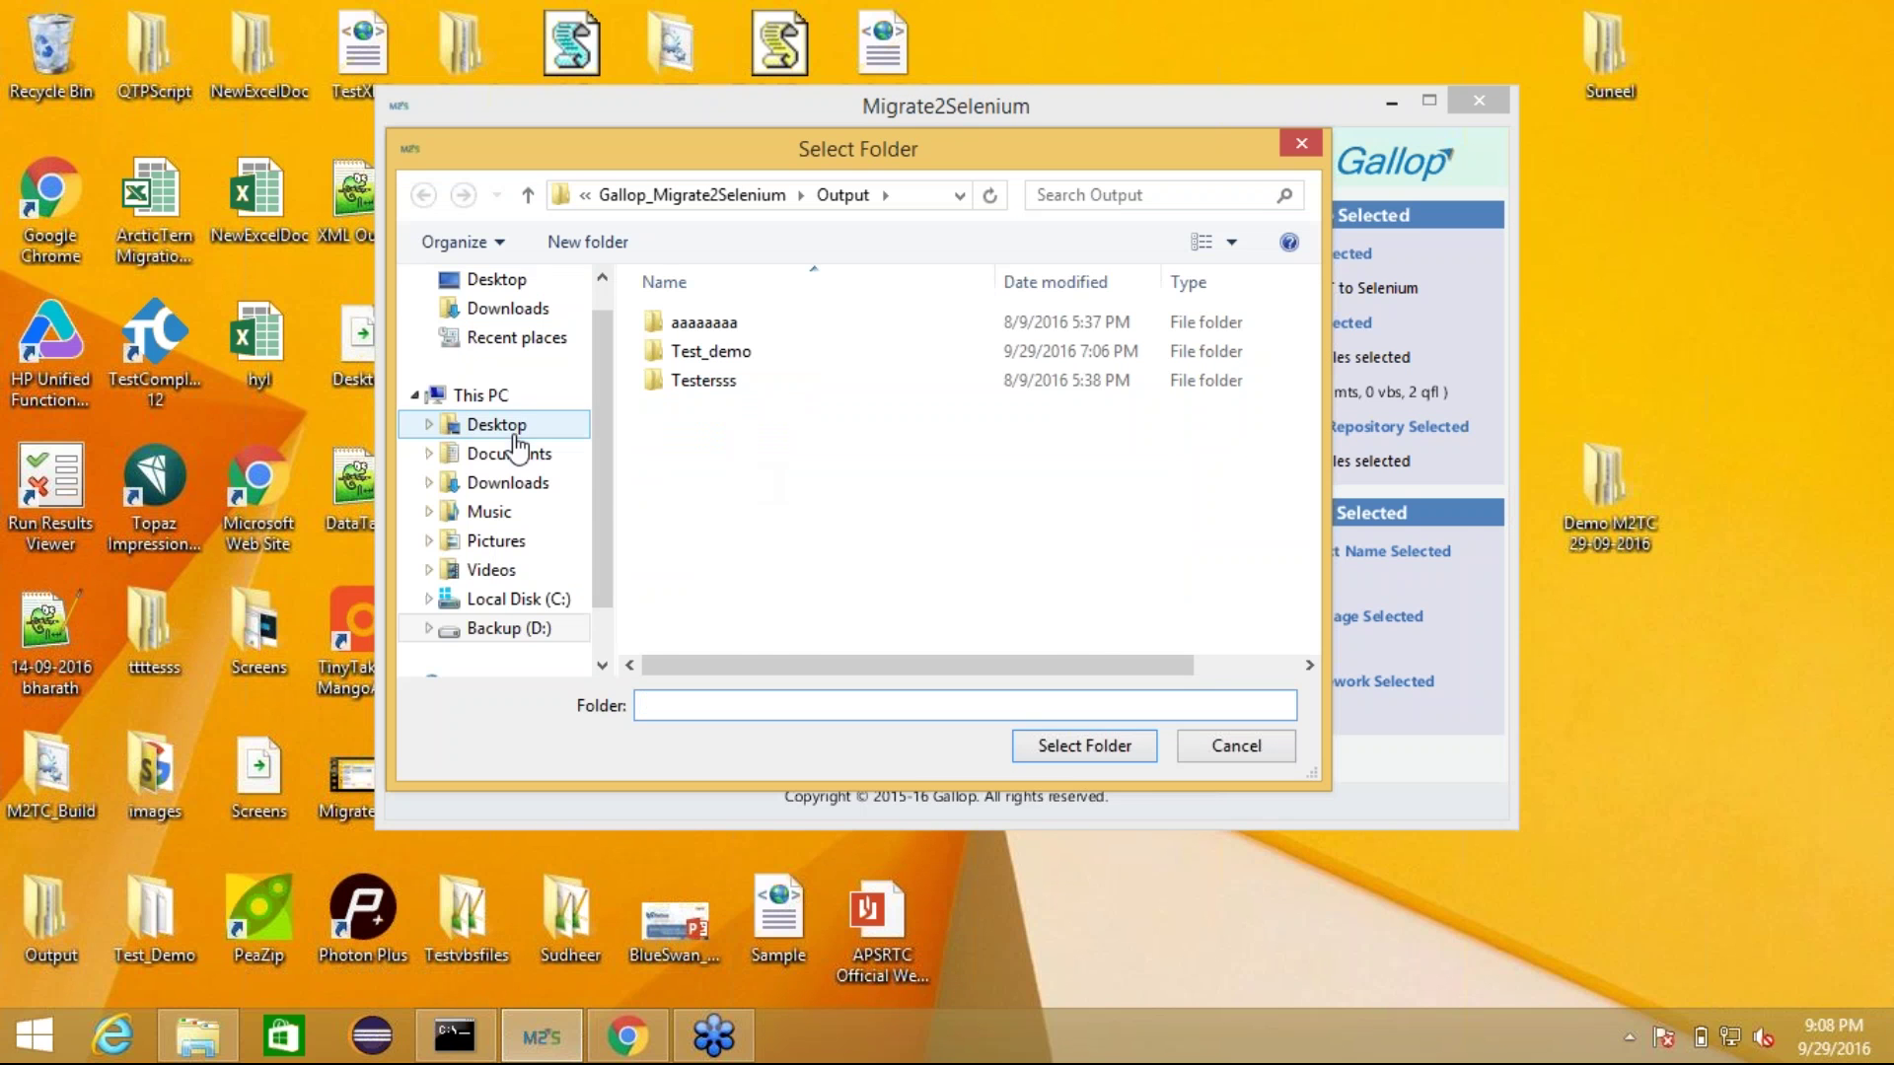
left_click(513, 629)
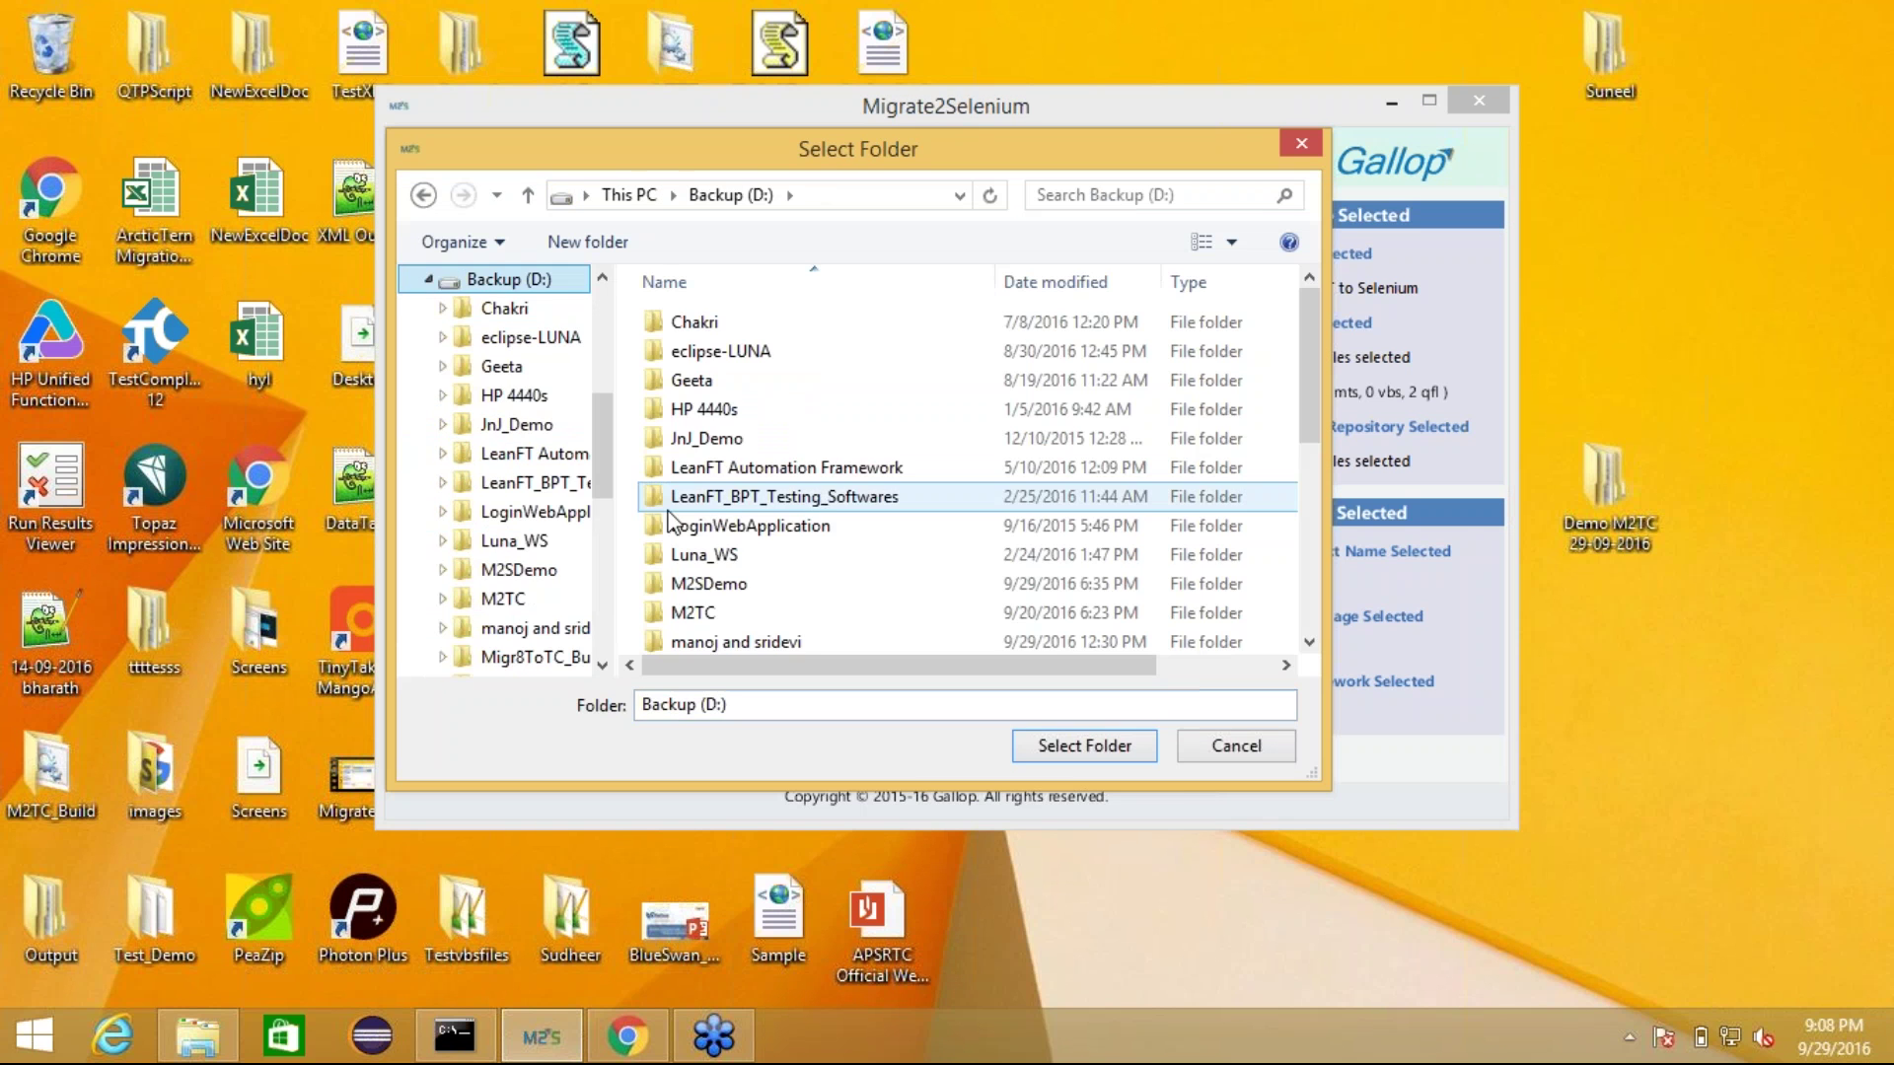
left_click(703, 555)
scroll(702, 555, "down", 5)
left_click(700, 548)
key("Down")
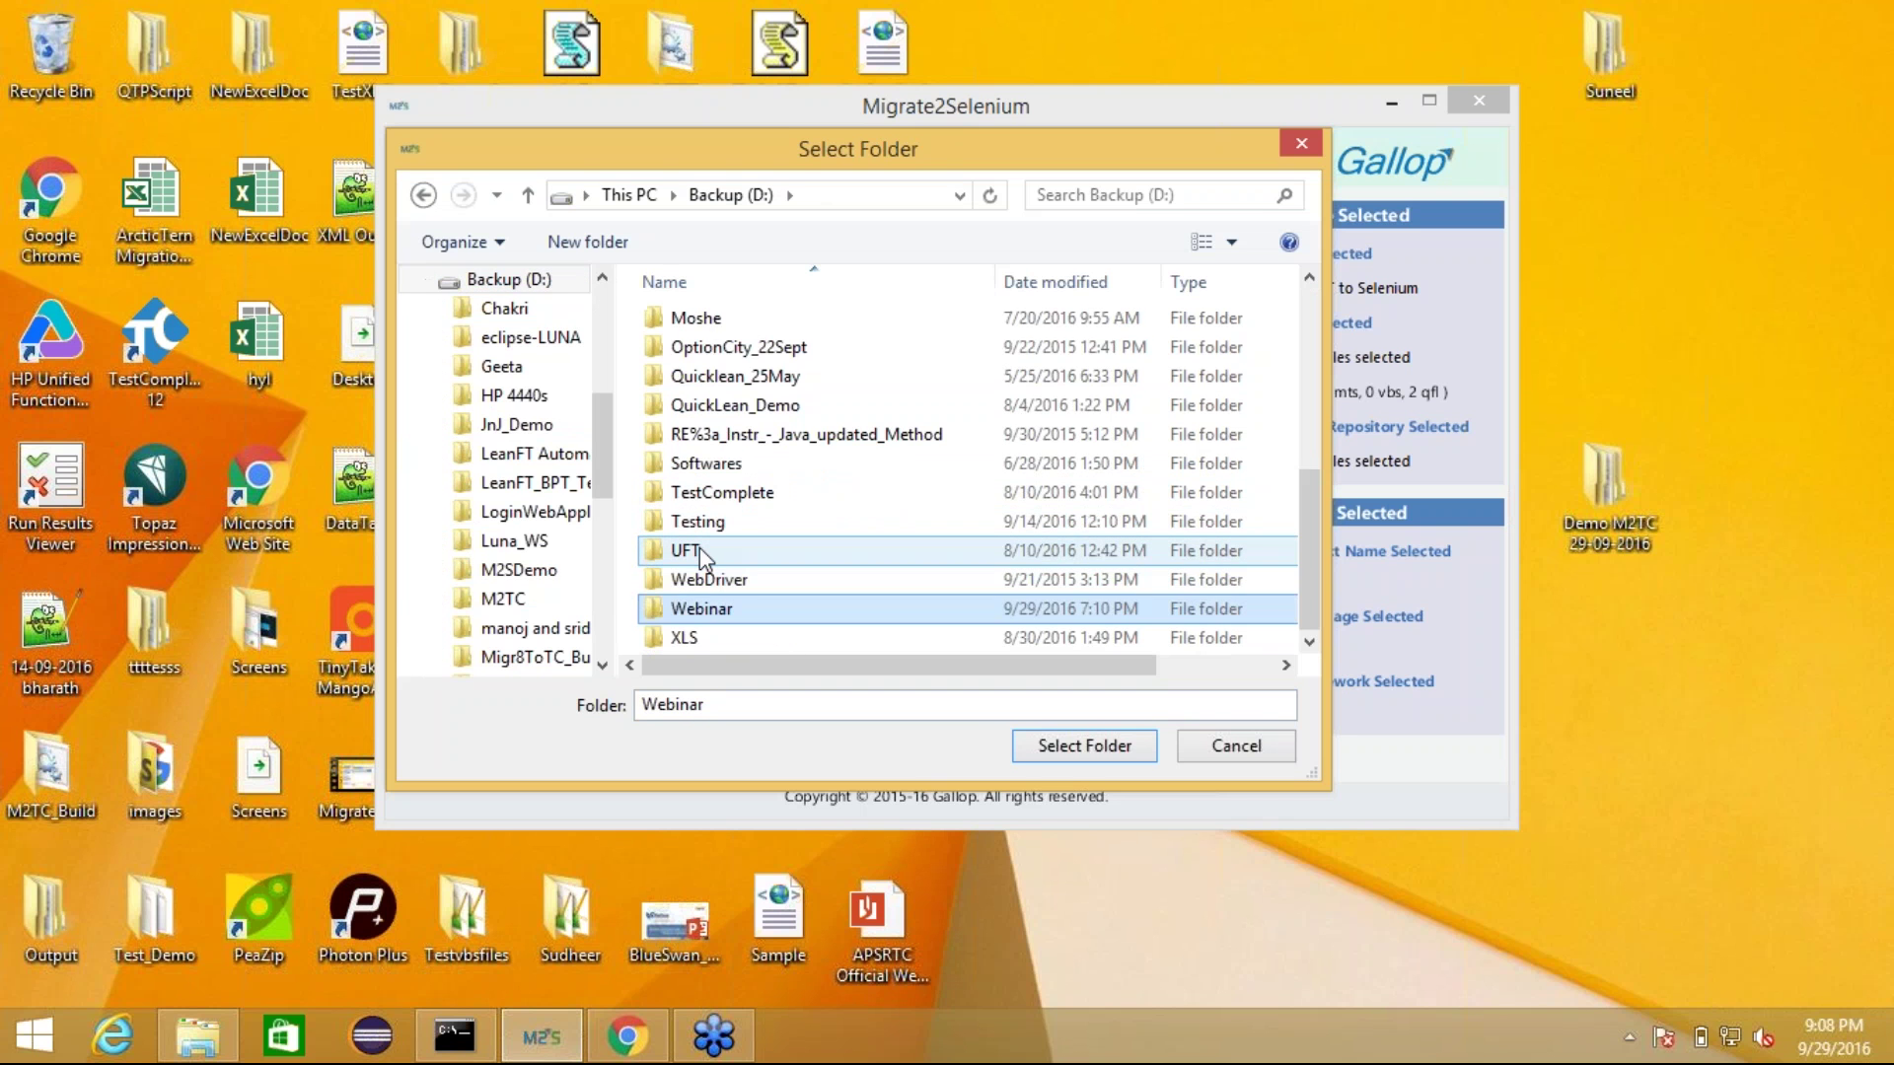
key("Return")
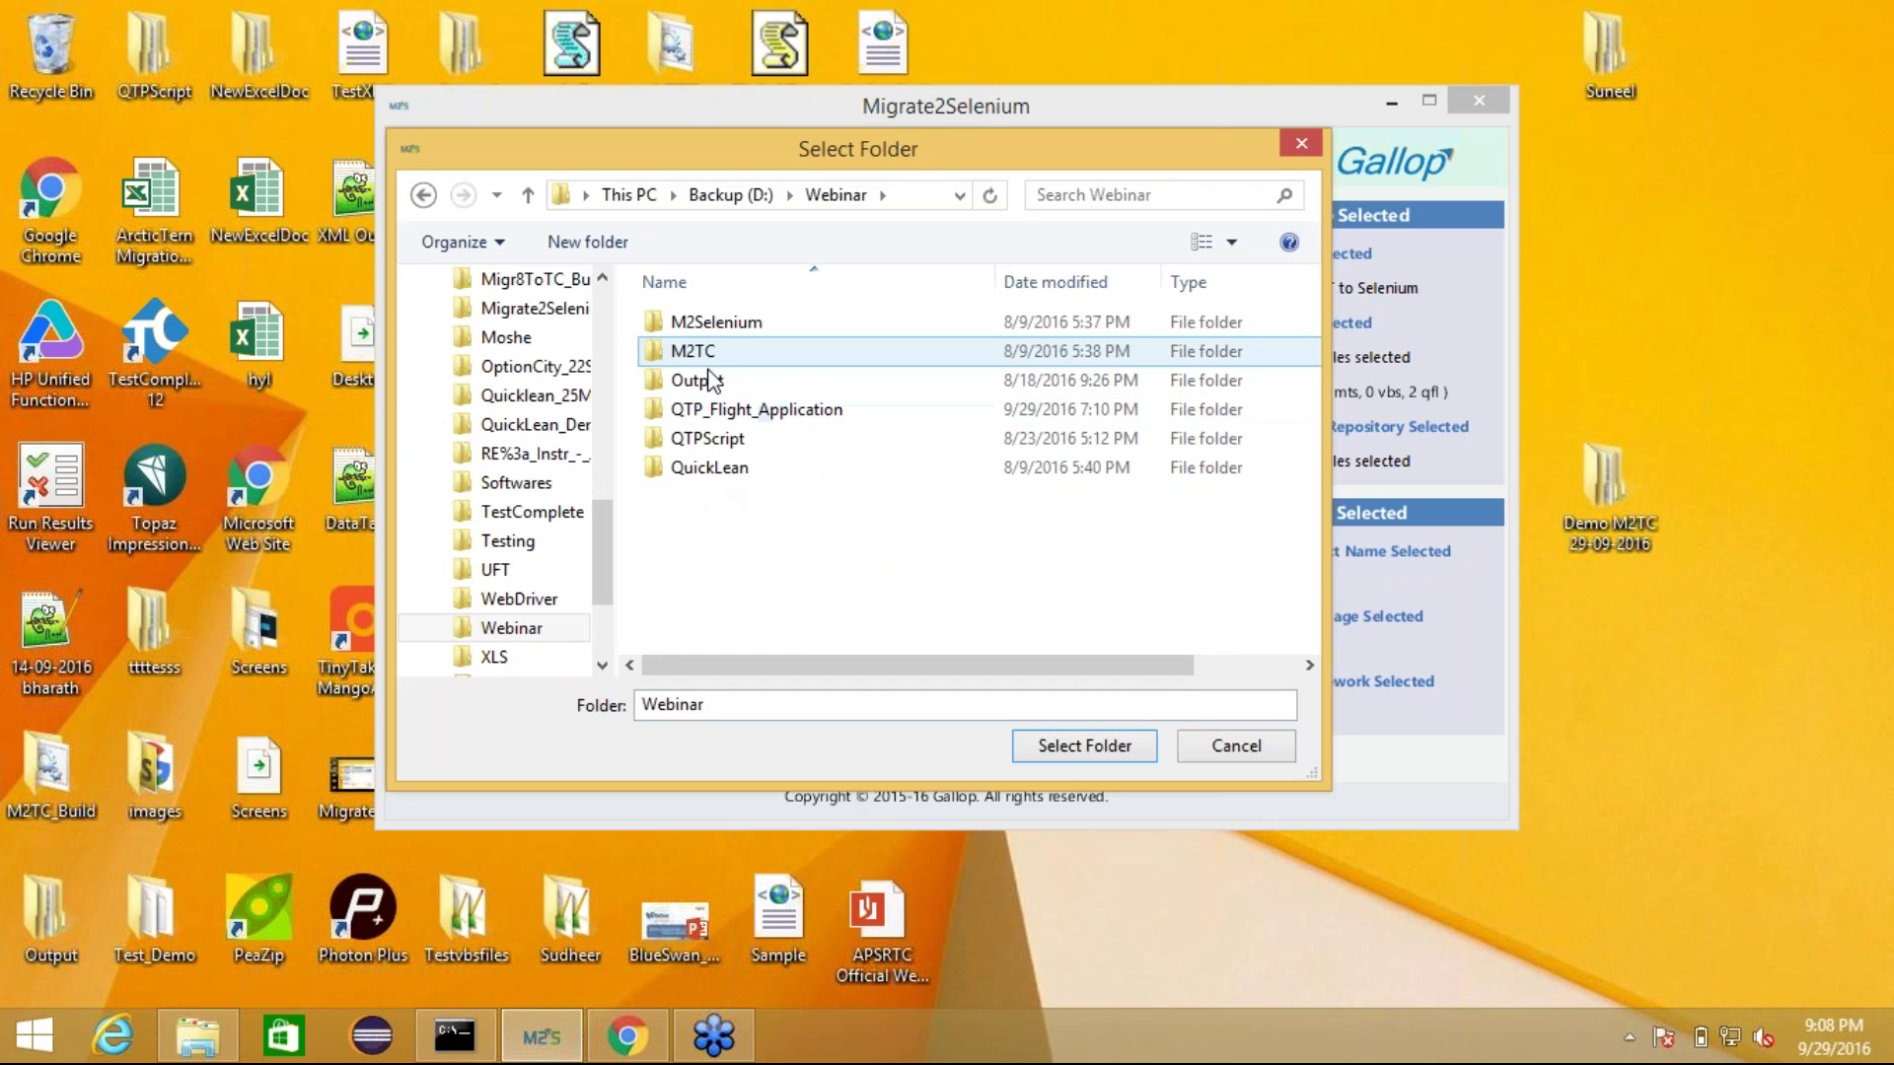
double_click(707, 389)
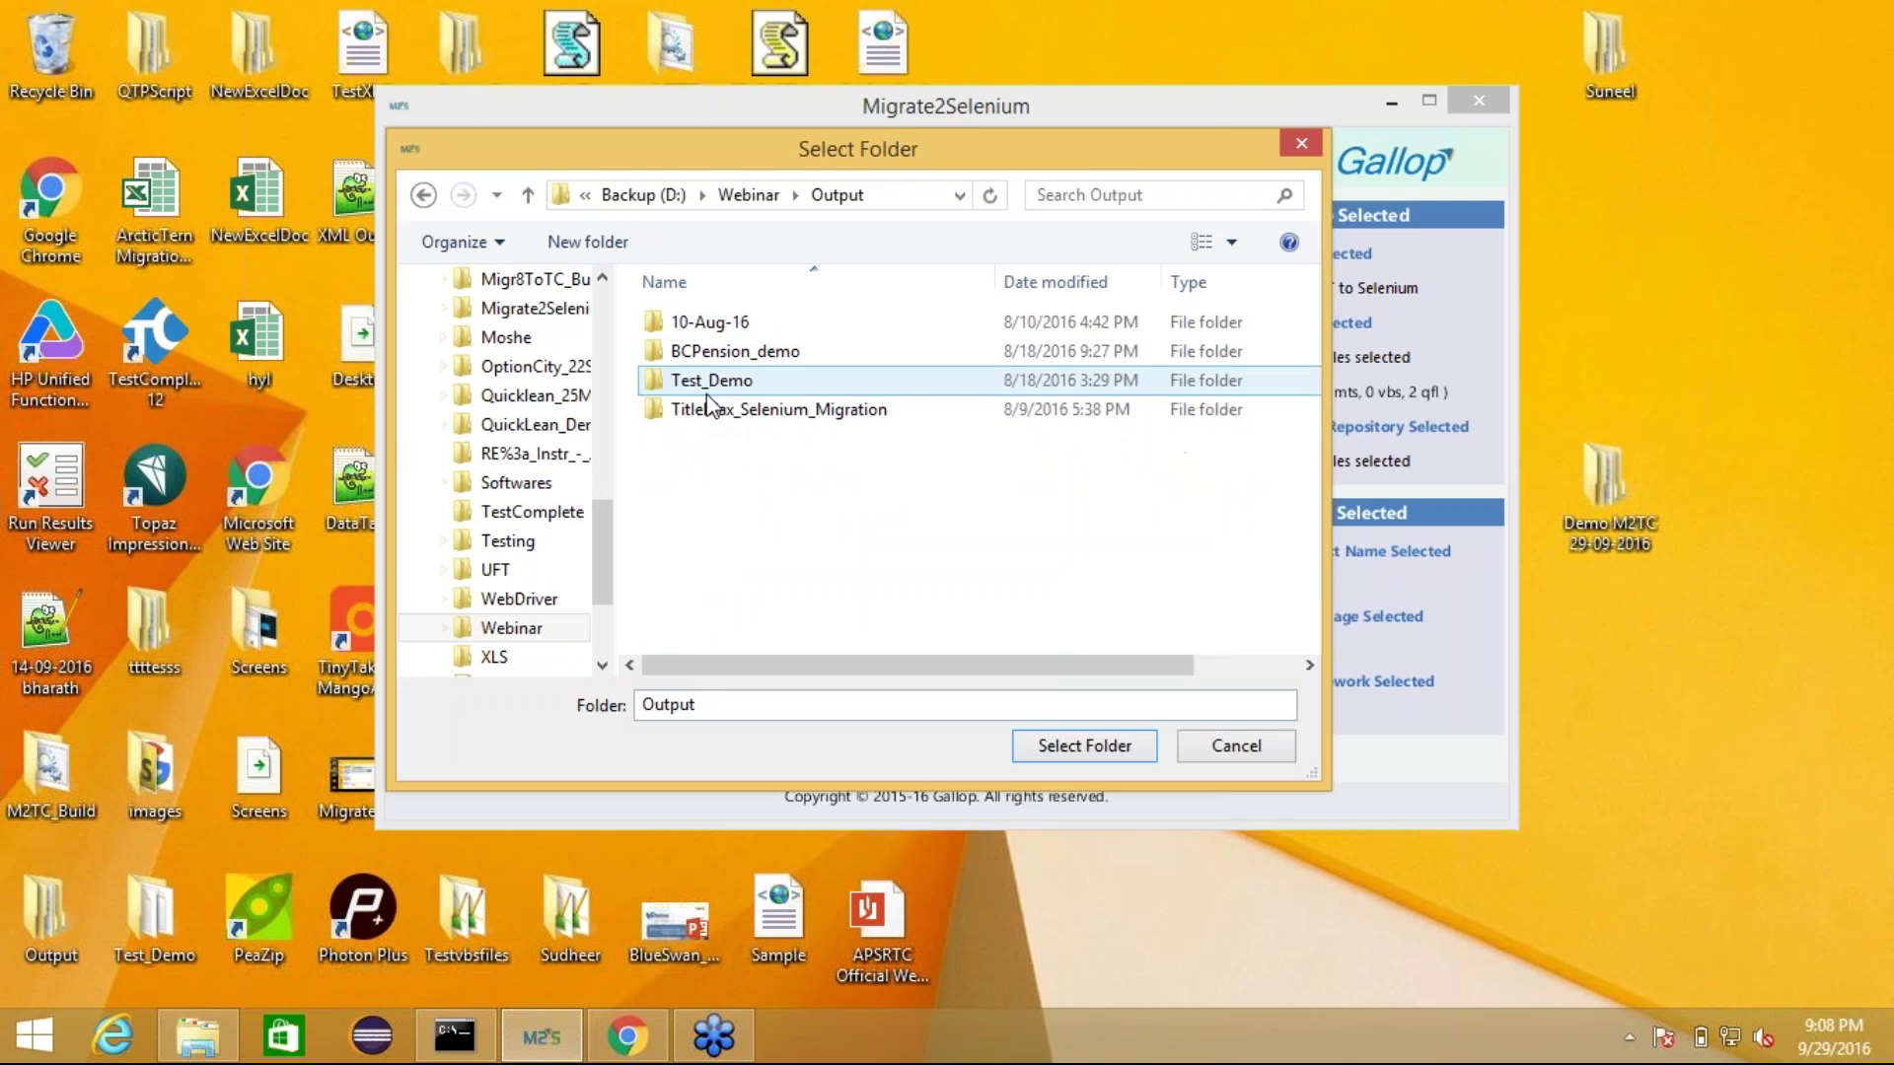
- Create a folder named Selenium_Webinar inside Output and choose it as the target folder
right_click(726, 487)
mouse_move(832, 915)
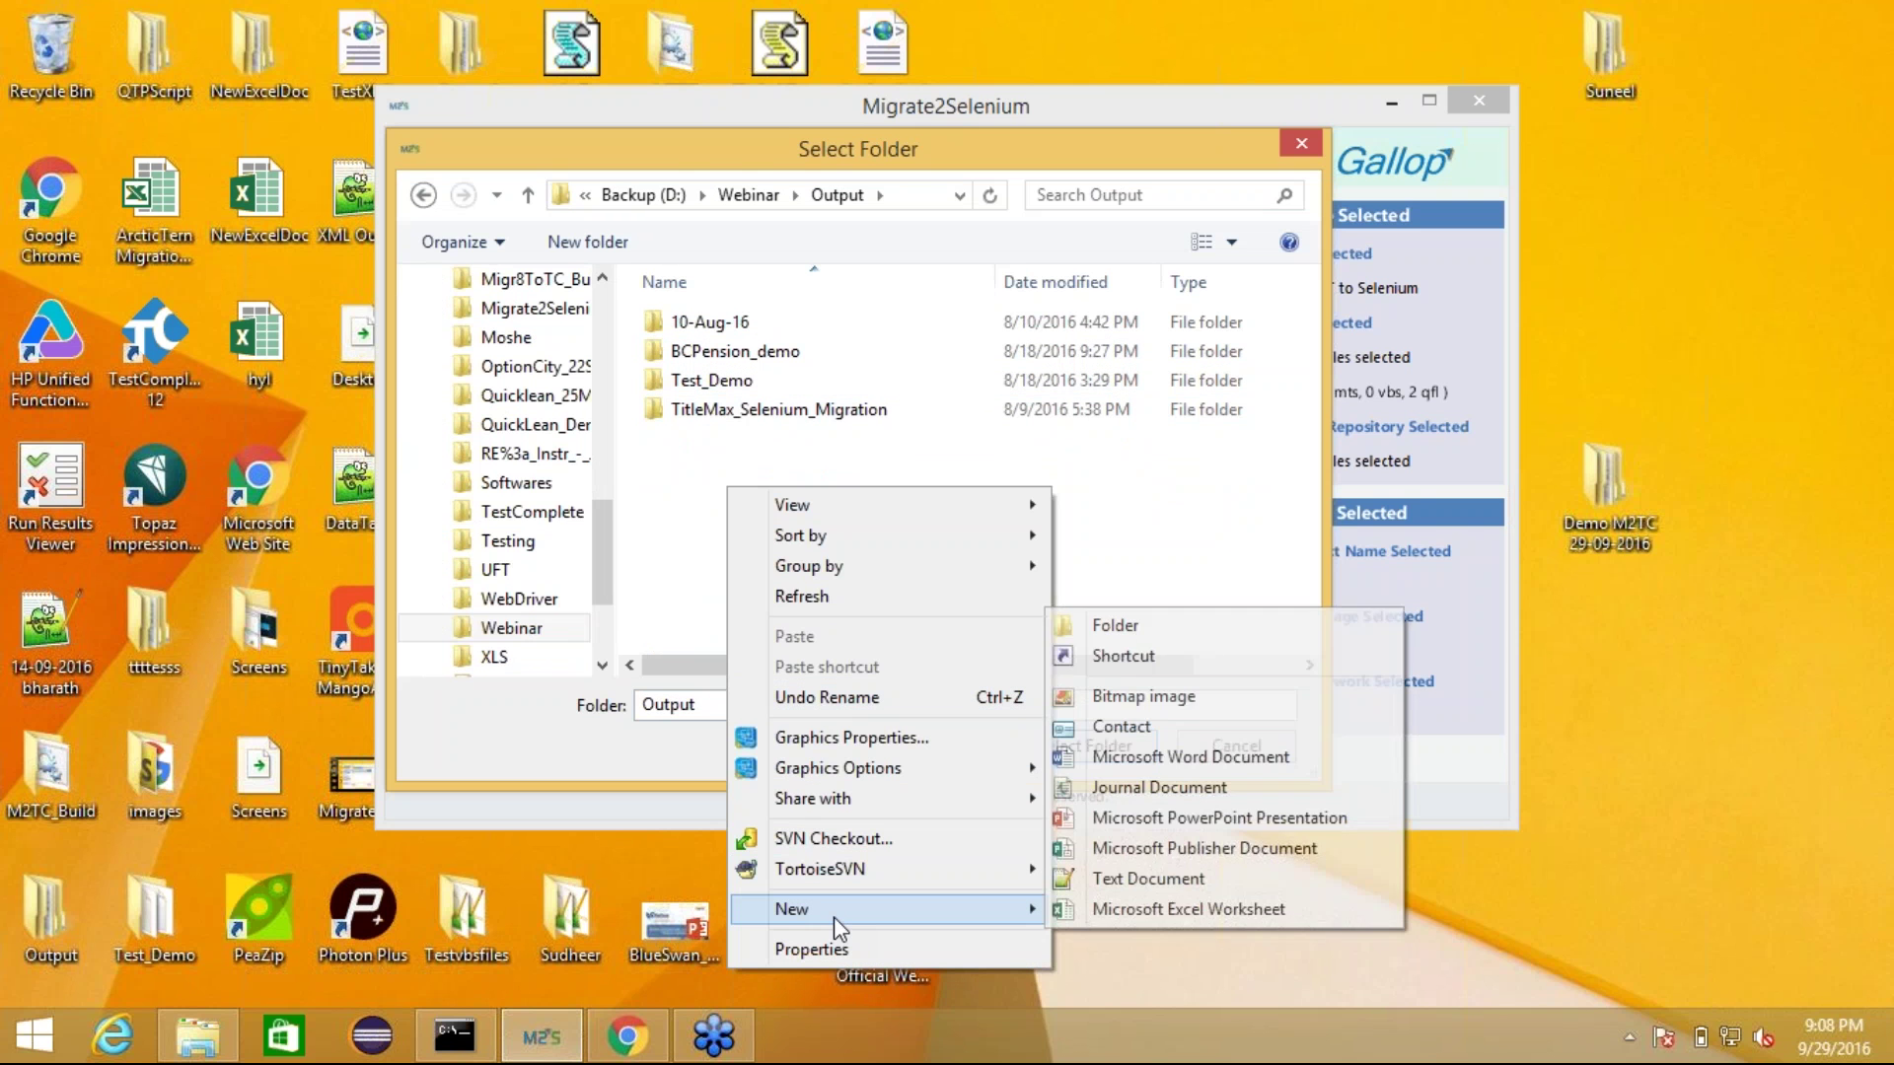
left_click(1109, 629)
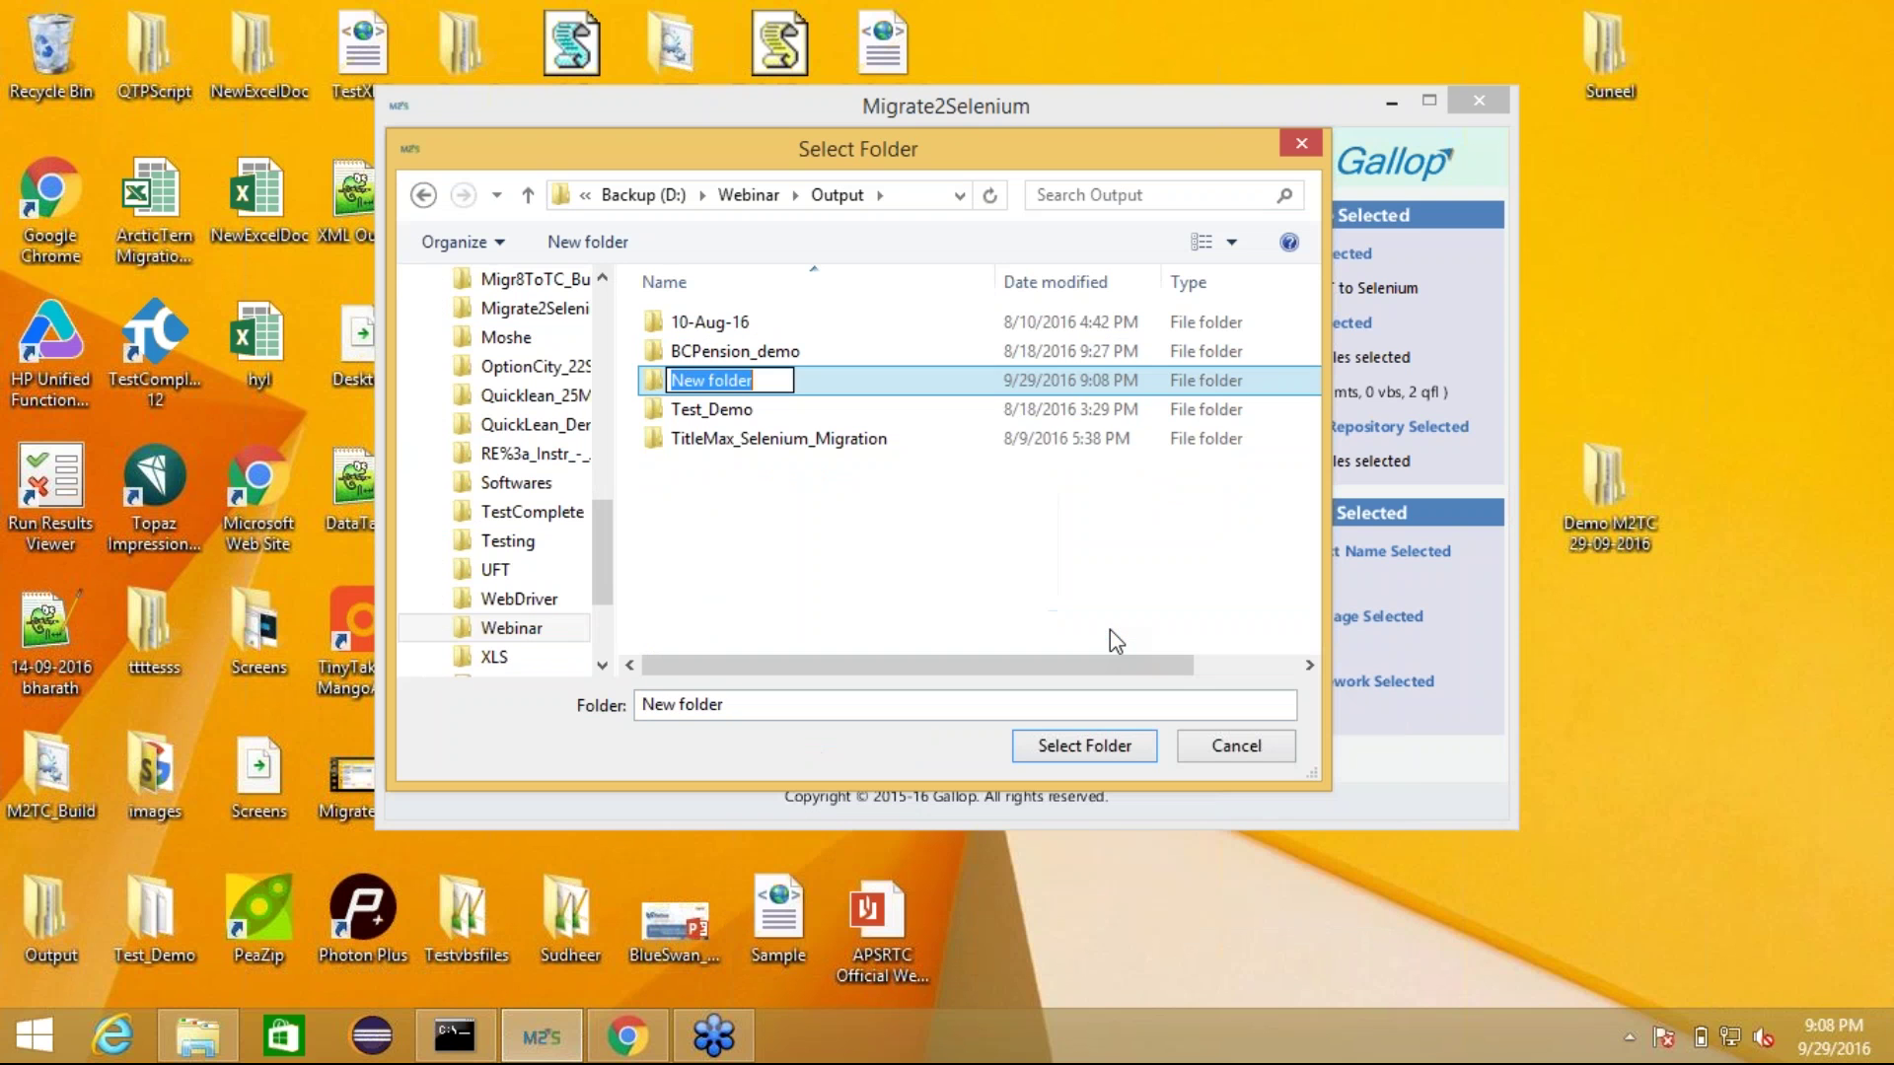
type("Sel")
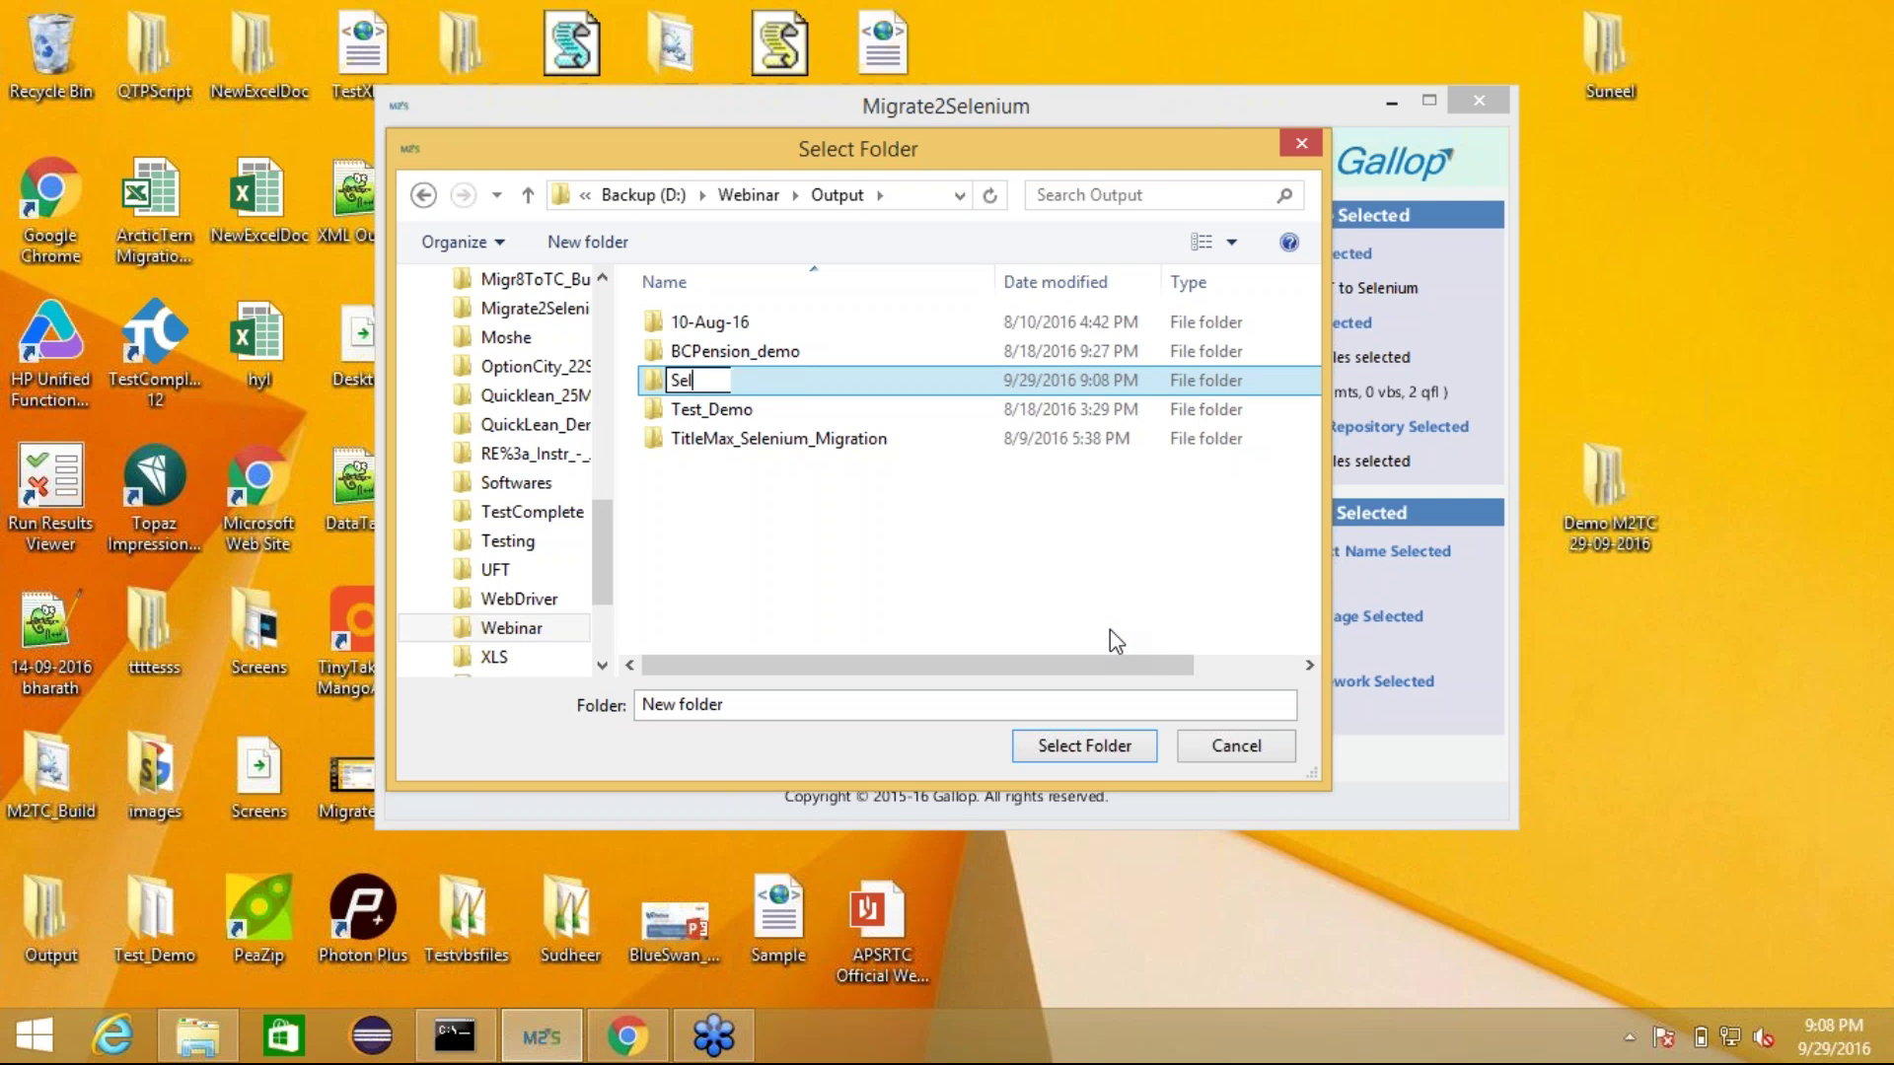
type("enium_Webinar")
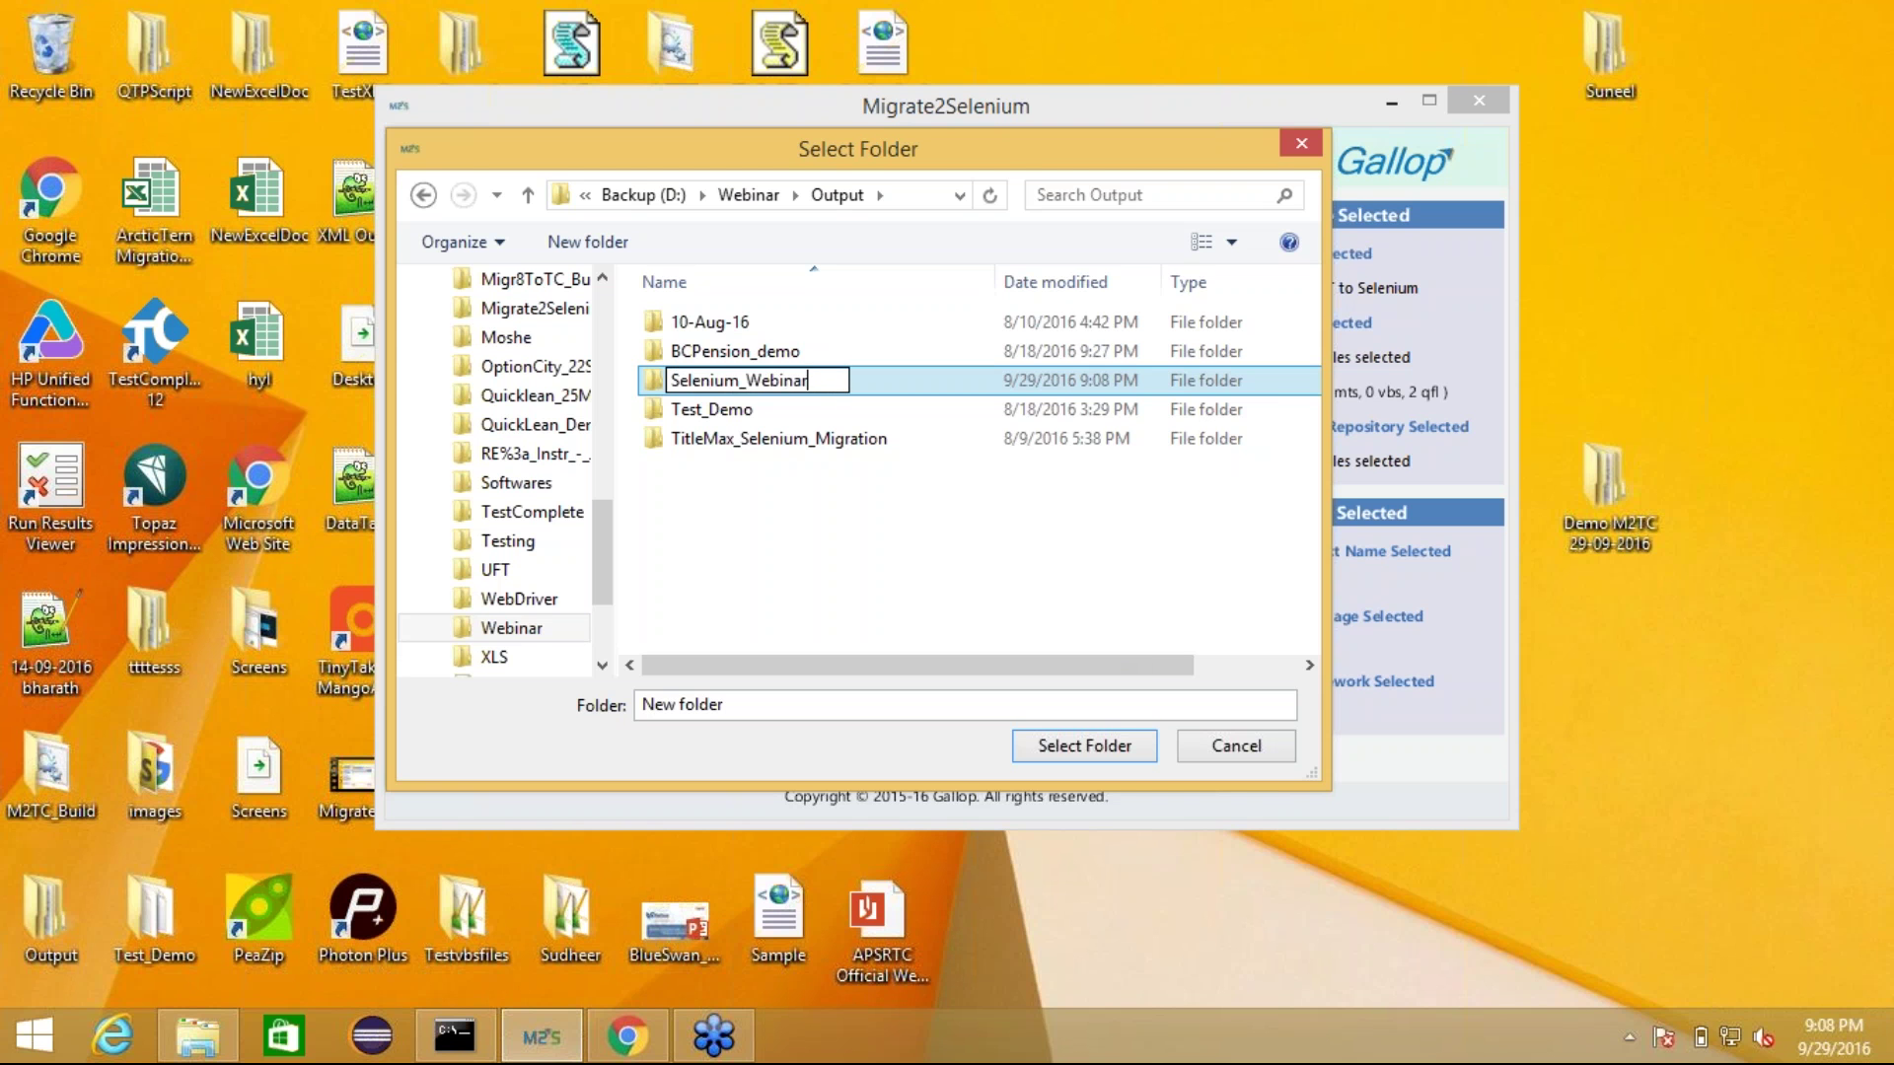
key("Return")
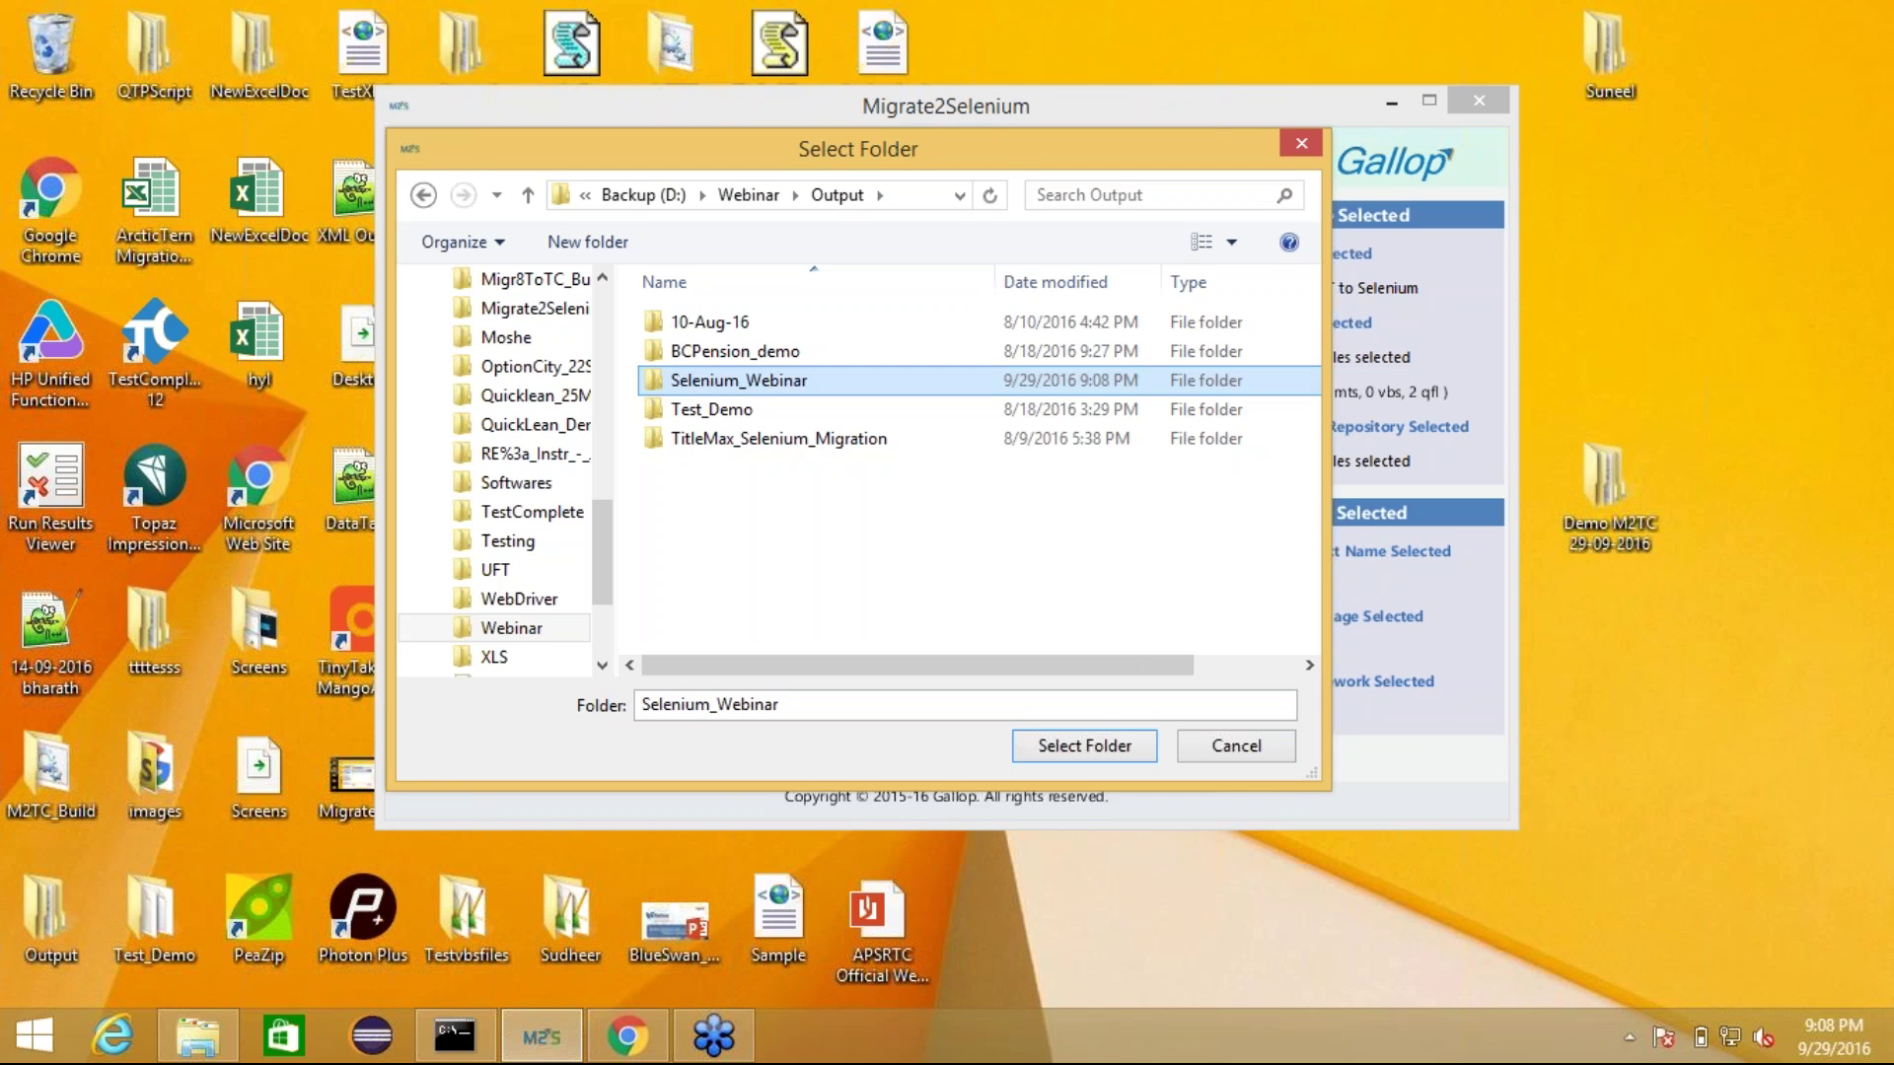
left_click(1095, 745)
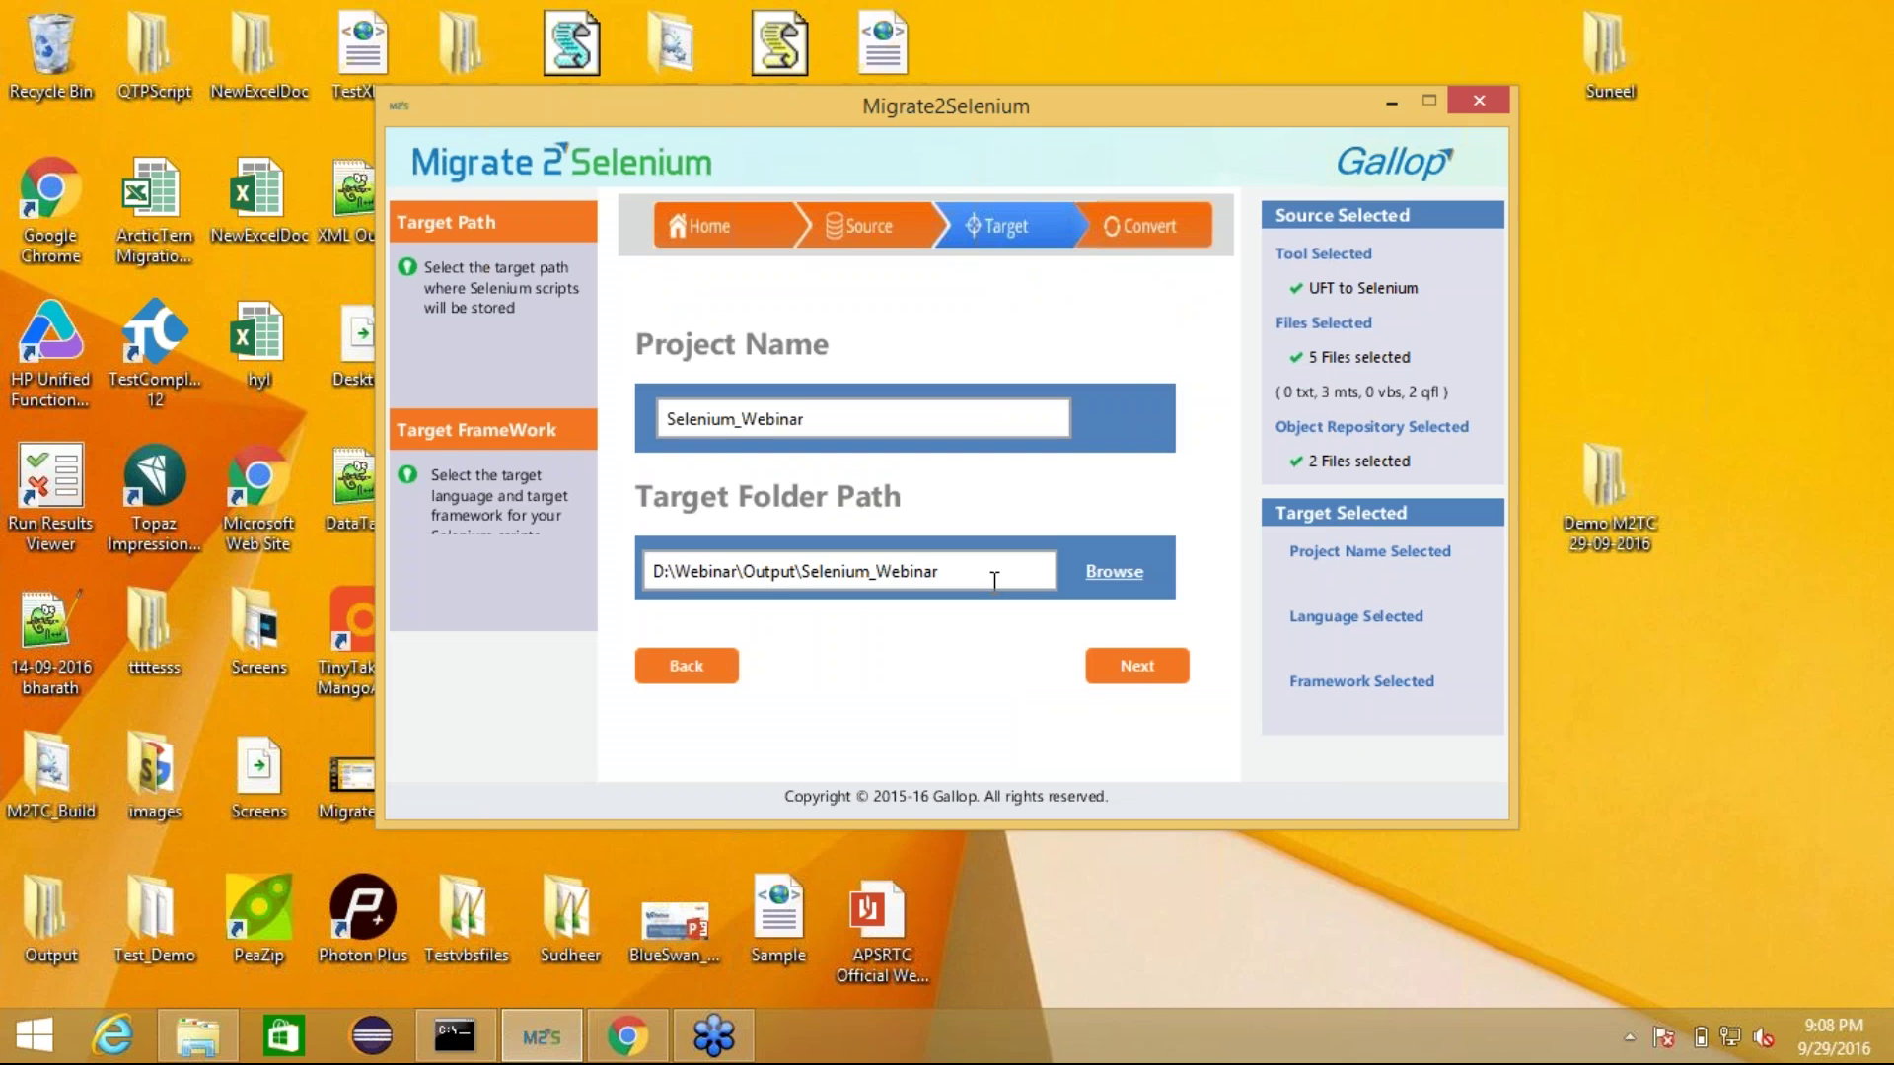
- Accept the target path and project name, and choose Java with the JUnit framework as the migration target
left_click_drag(994, 580, 651, 570)
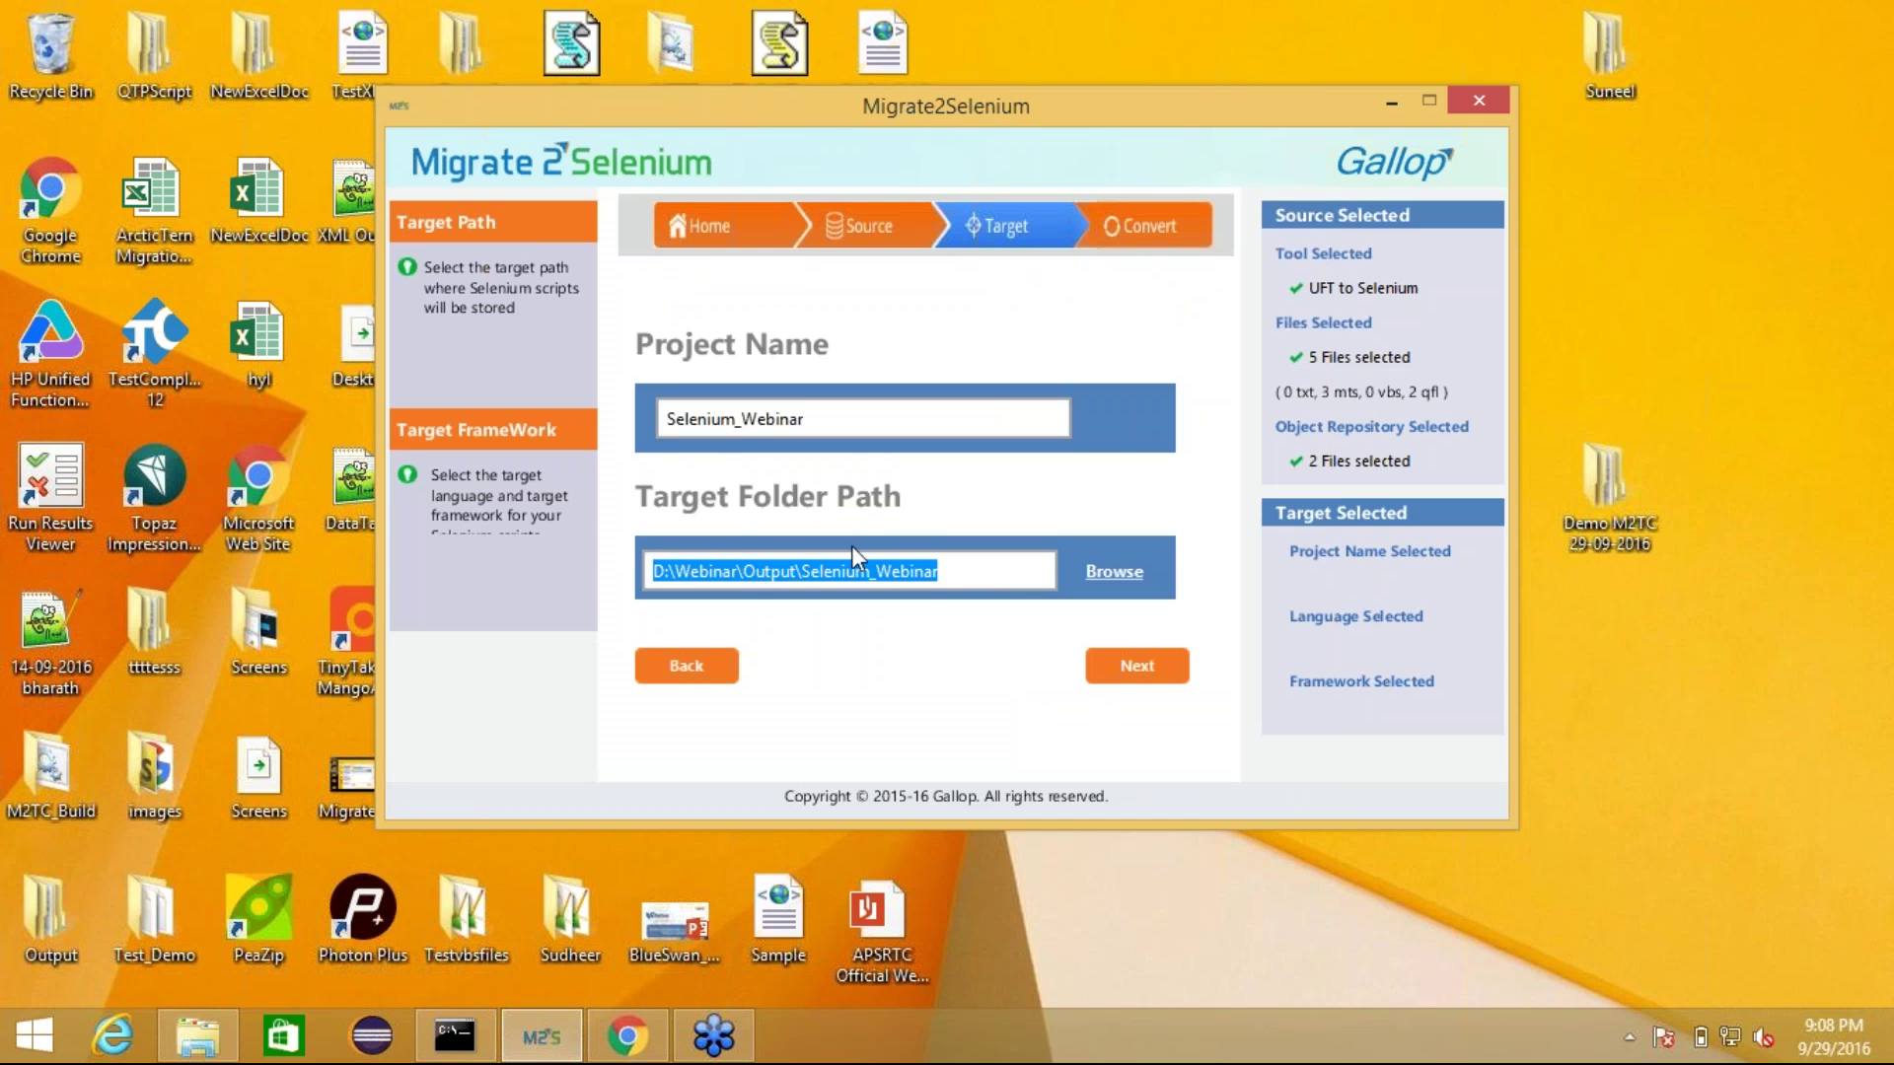
left_click(967, 572)
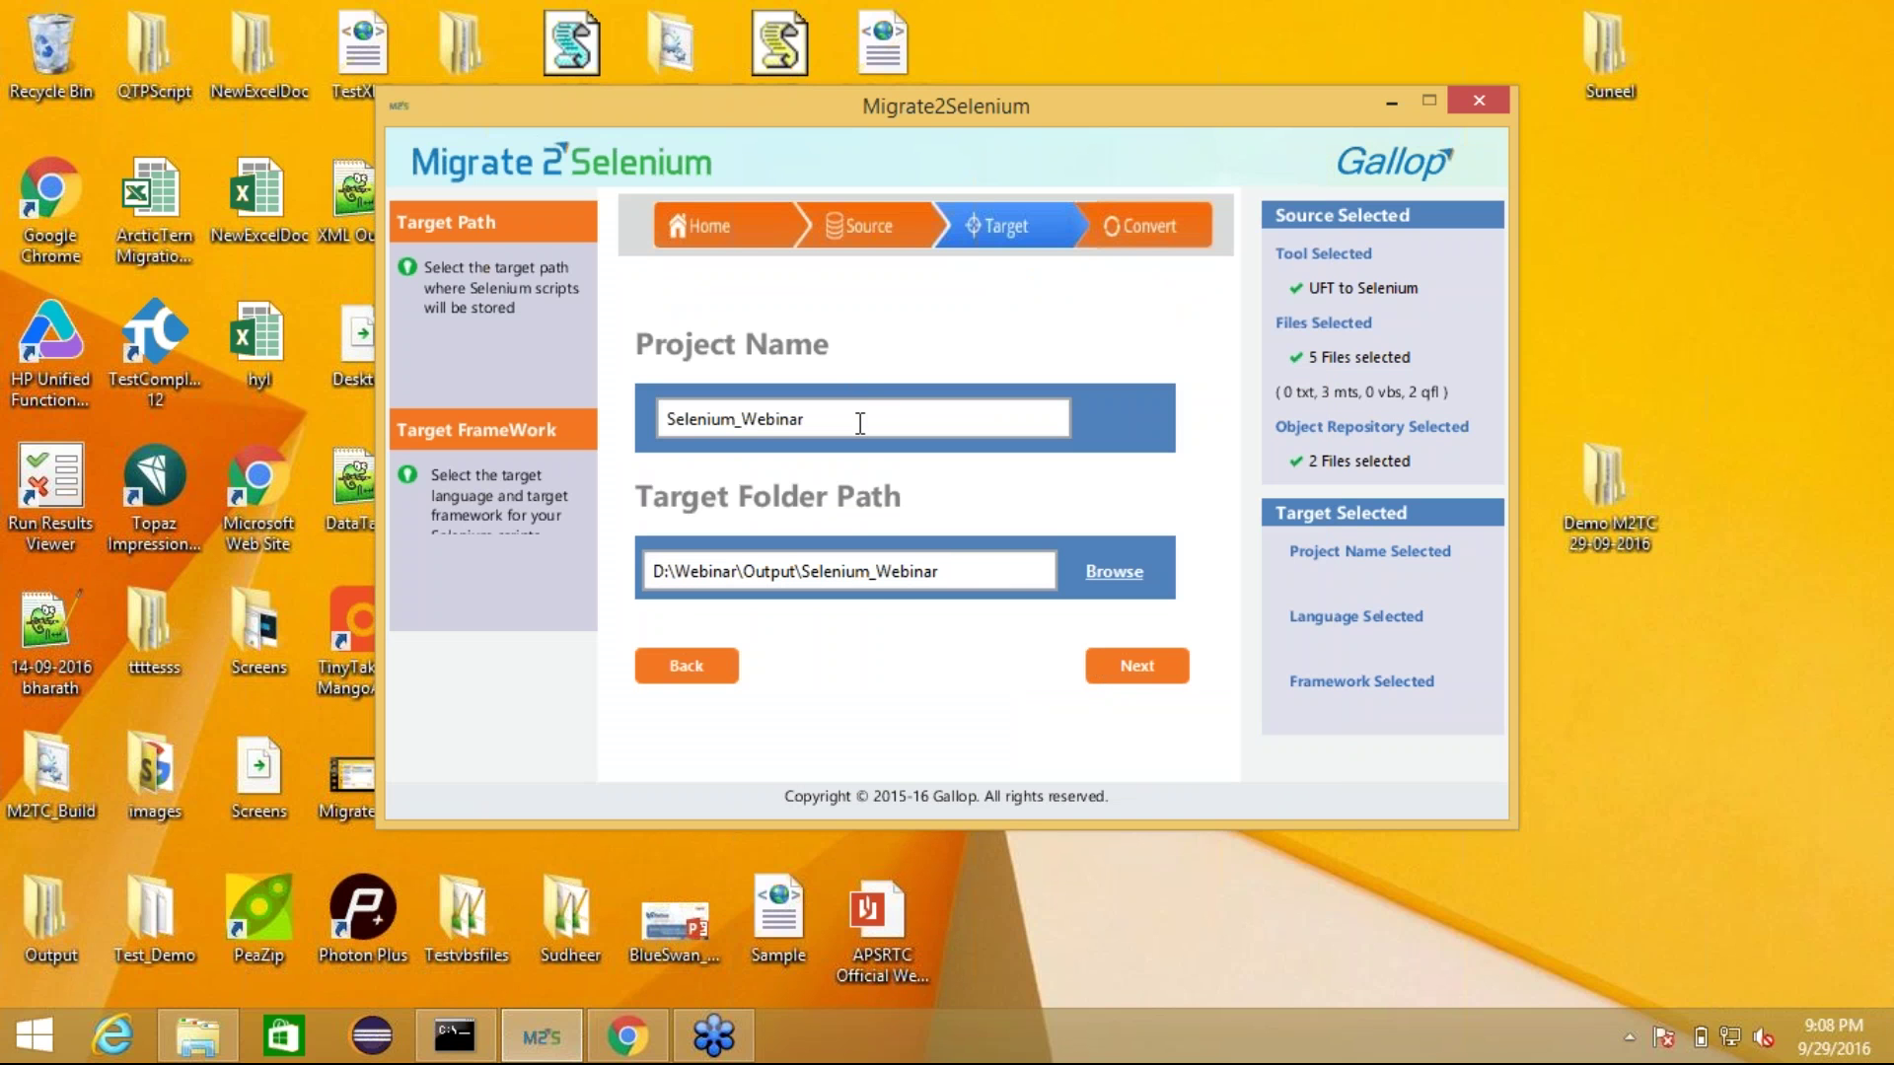
left_click(1124, 682)
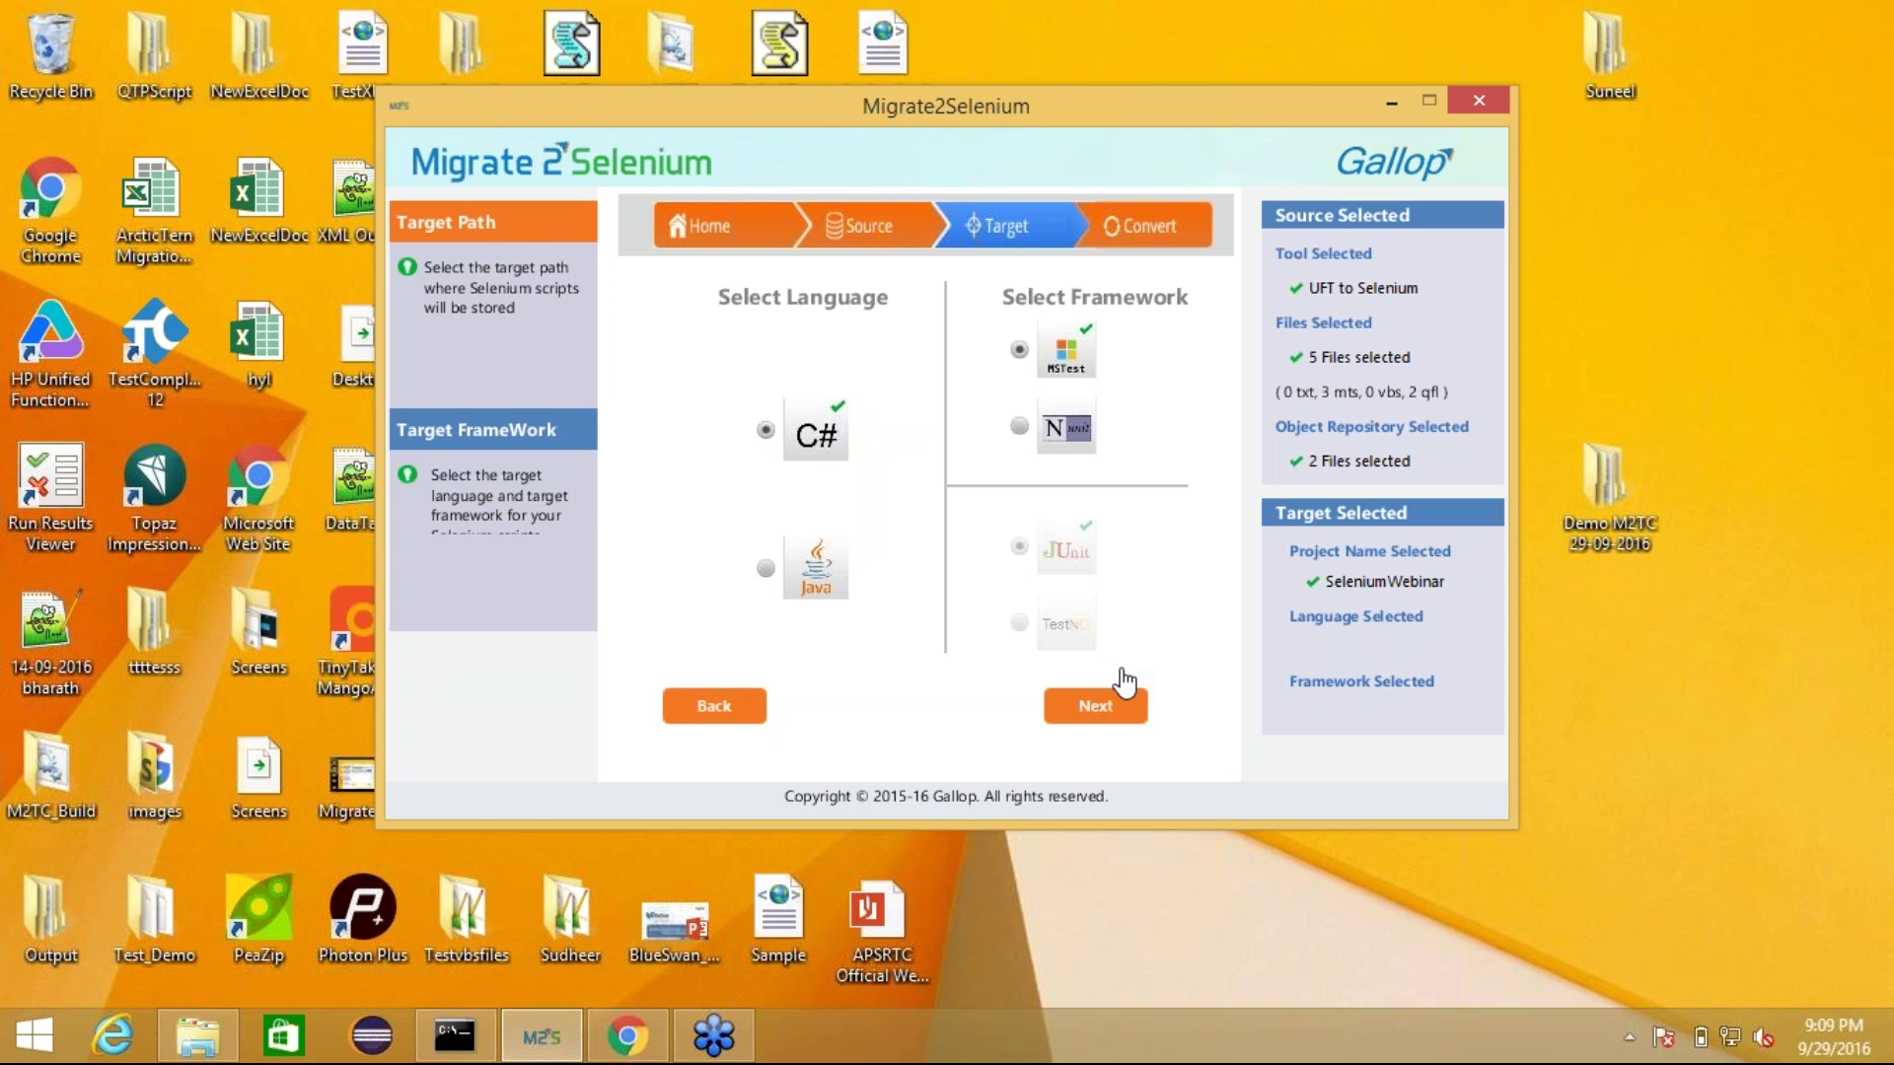
left_click(816, 570)
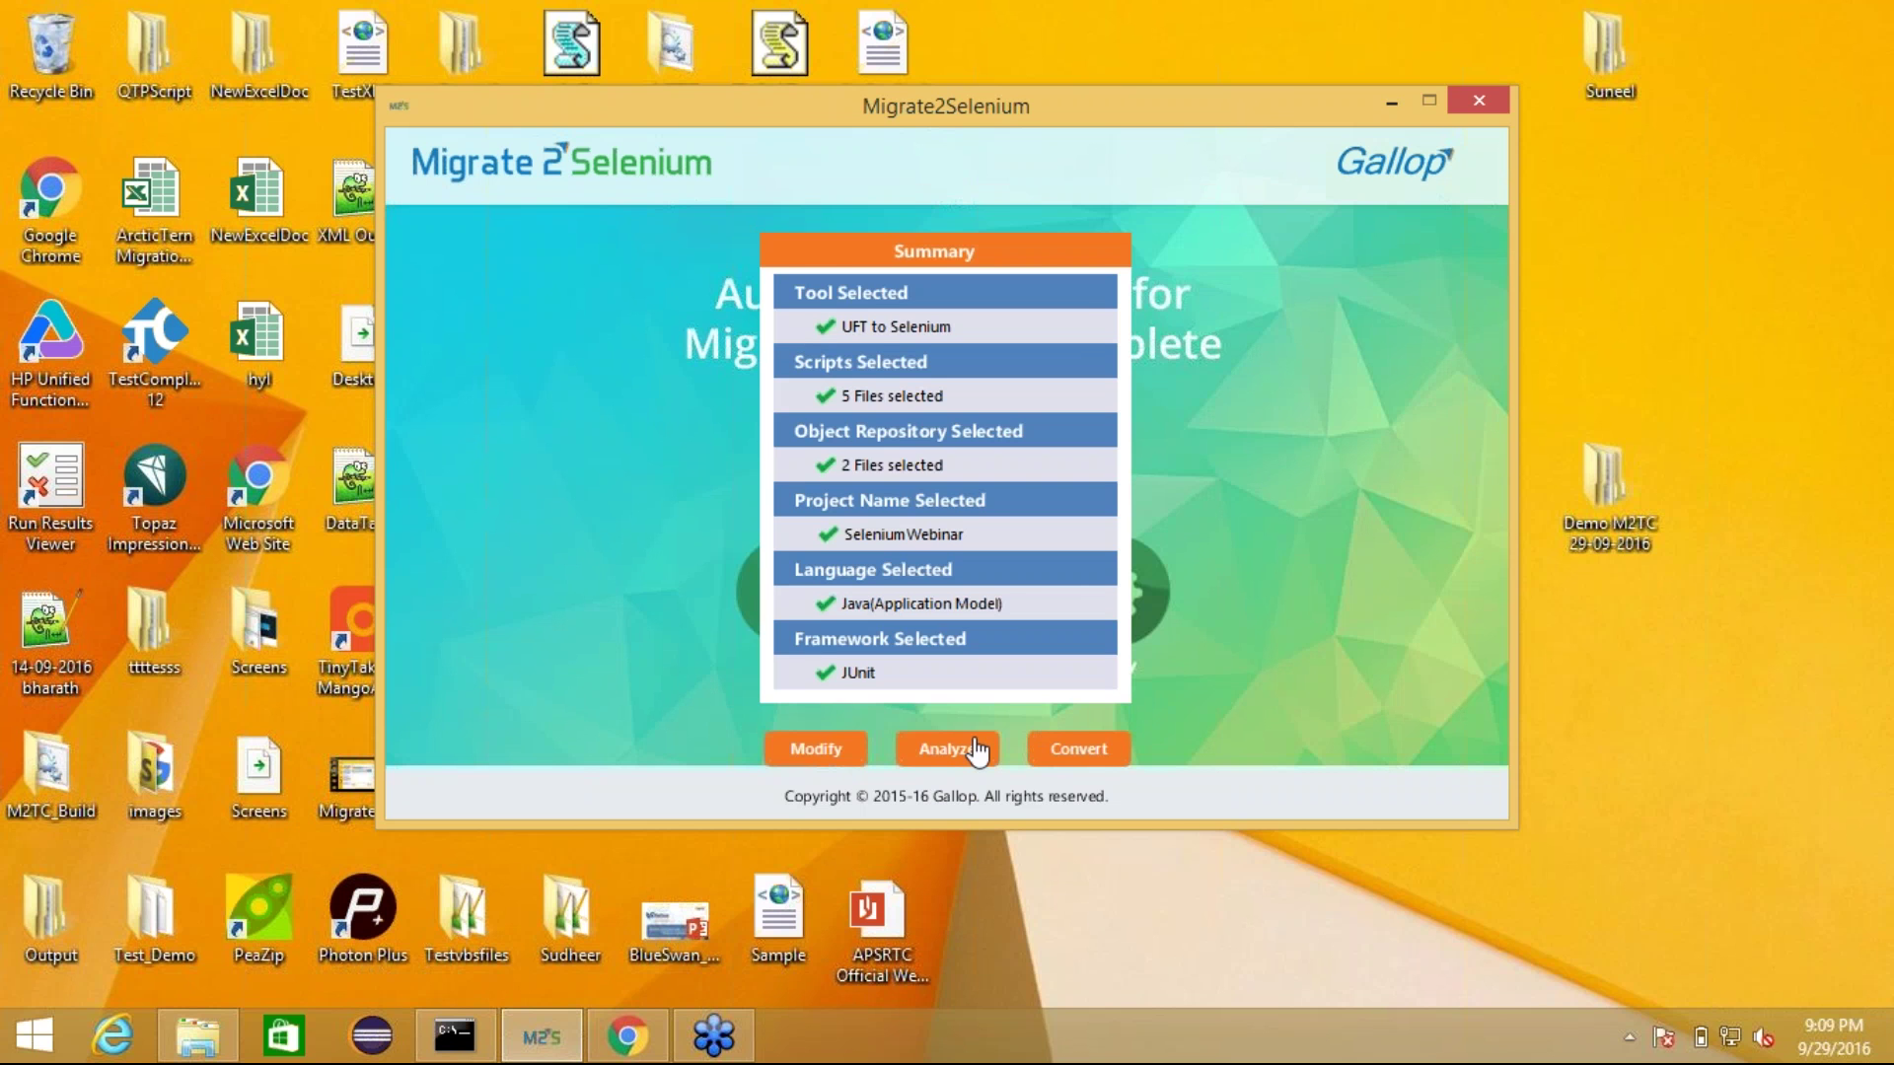
- Analyze the selected test assets and review the script, library and object repository details before closing the analysis
left_click(974, 749)
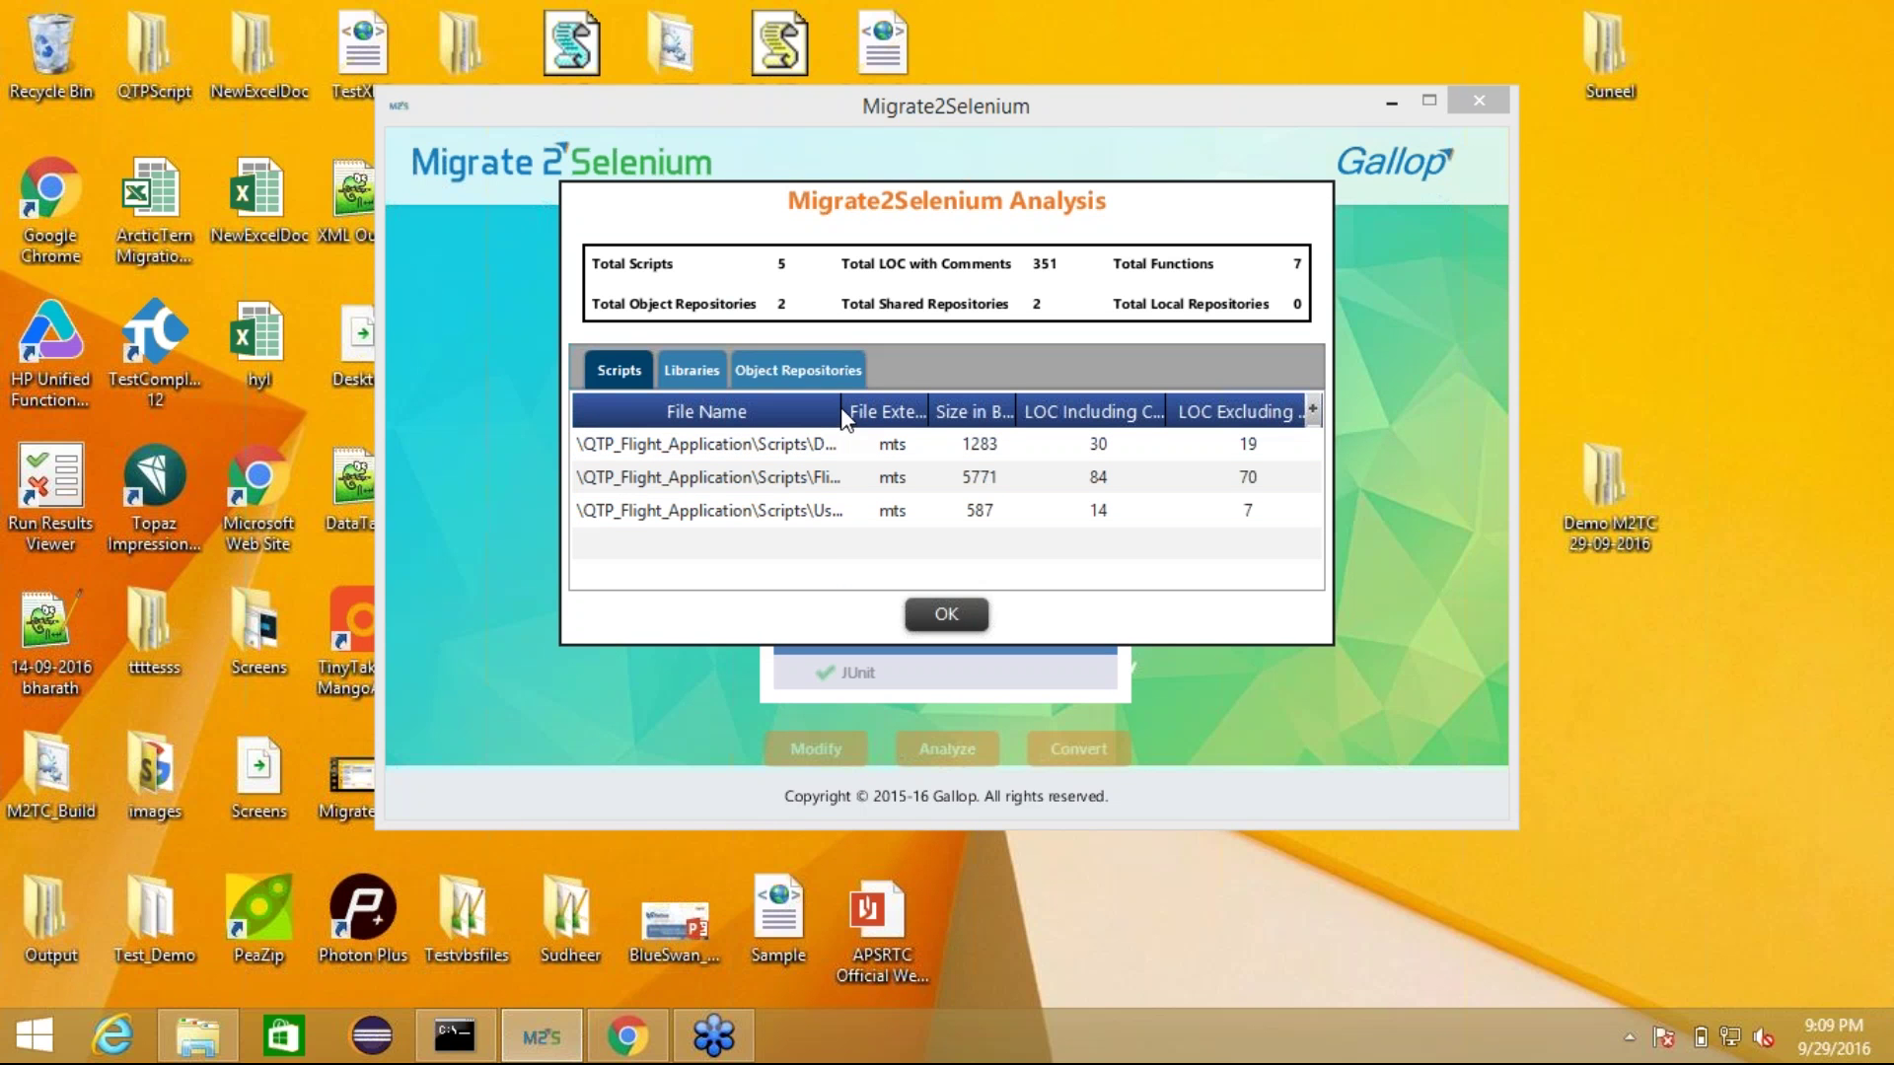
left_click_drag(842, 414, 872, 420)
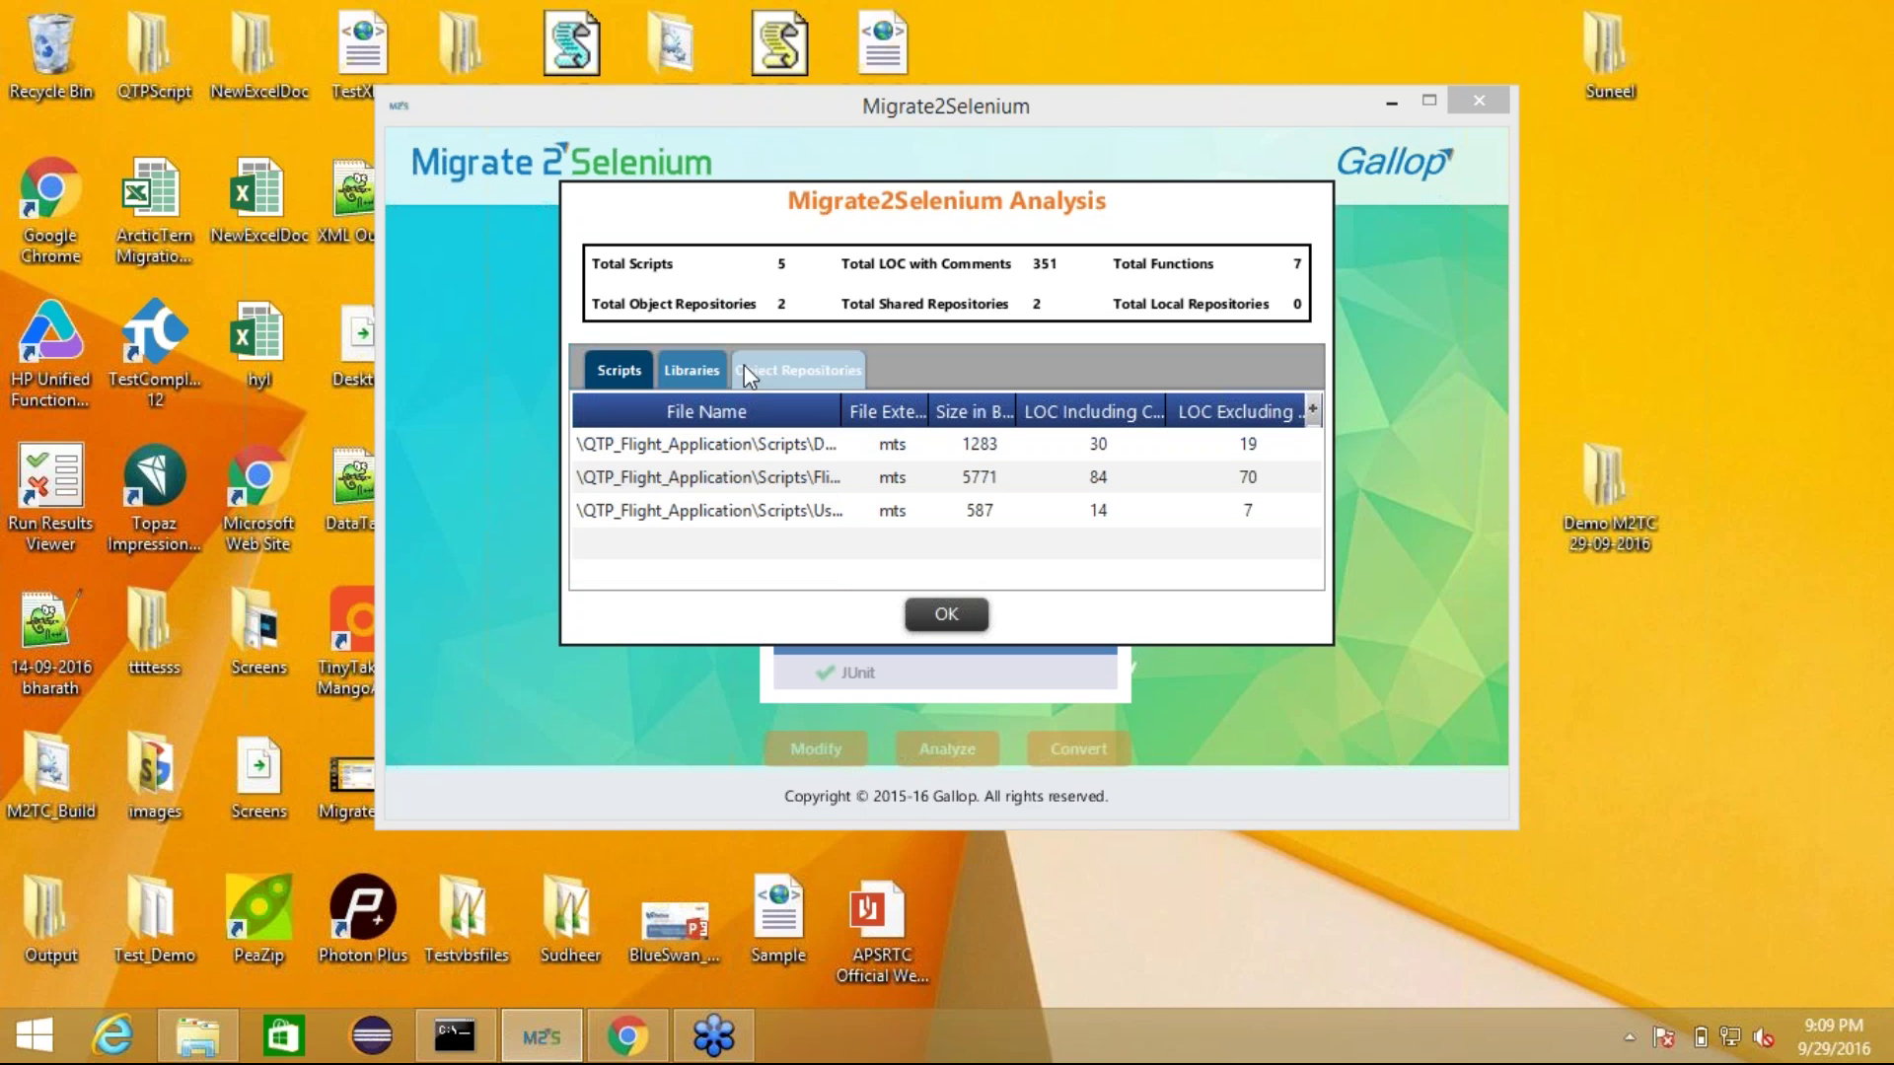
left_click(703, 372)
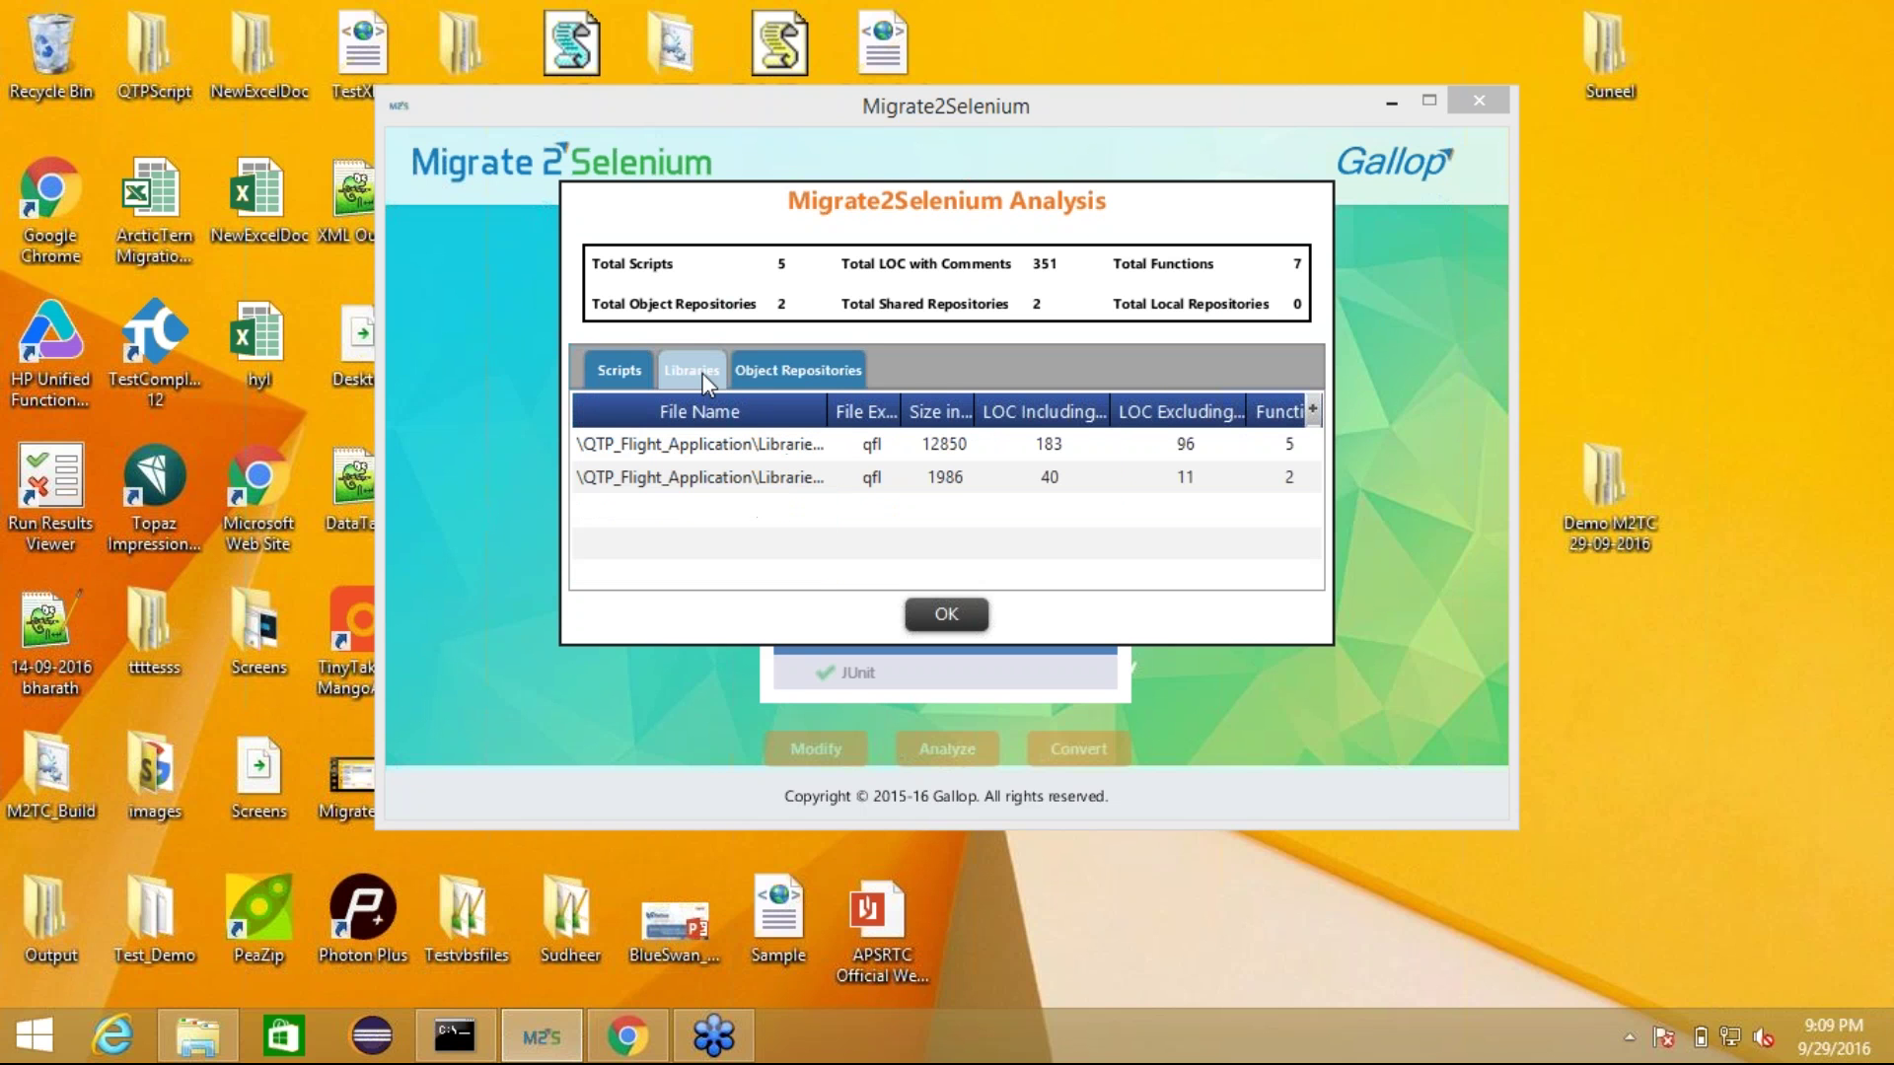
left_click(822, 415)
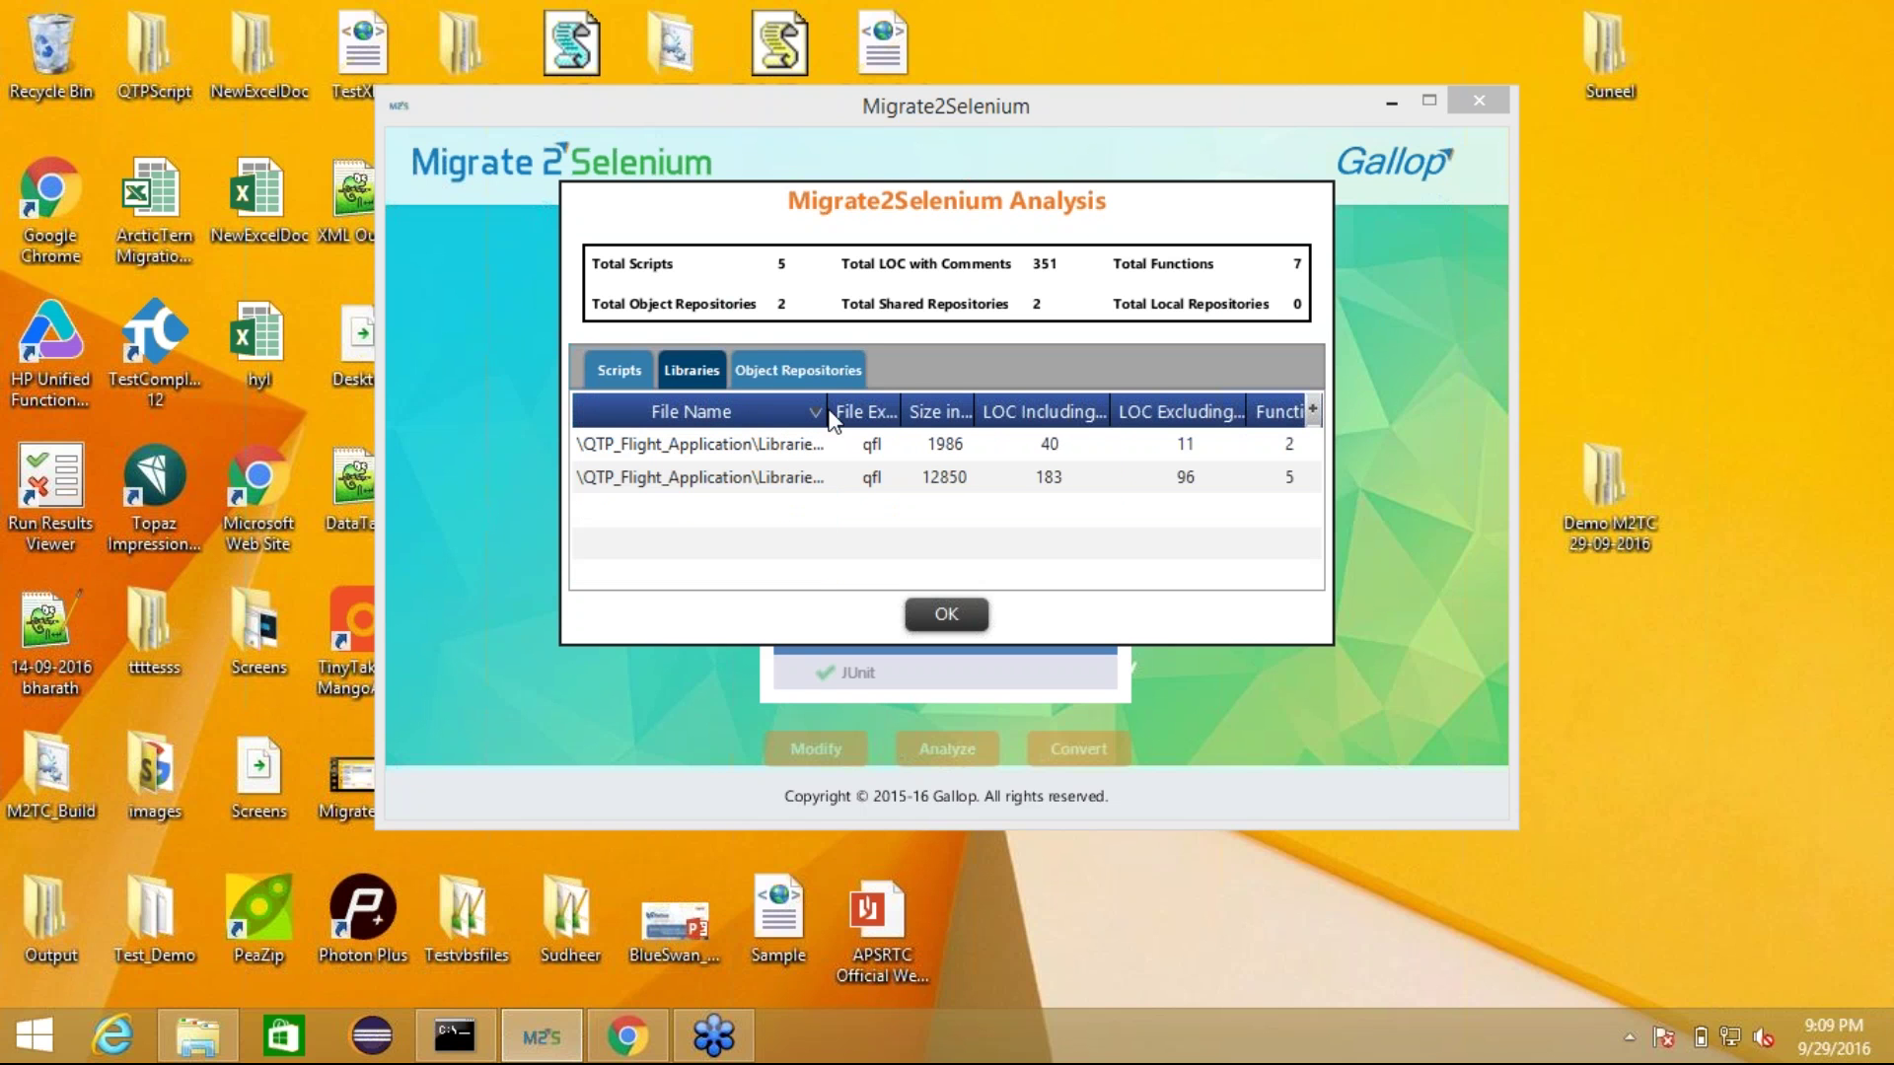
left_click(791, 370)
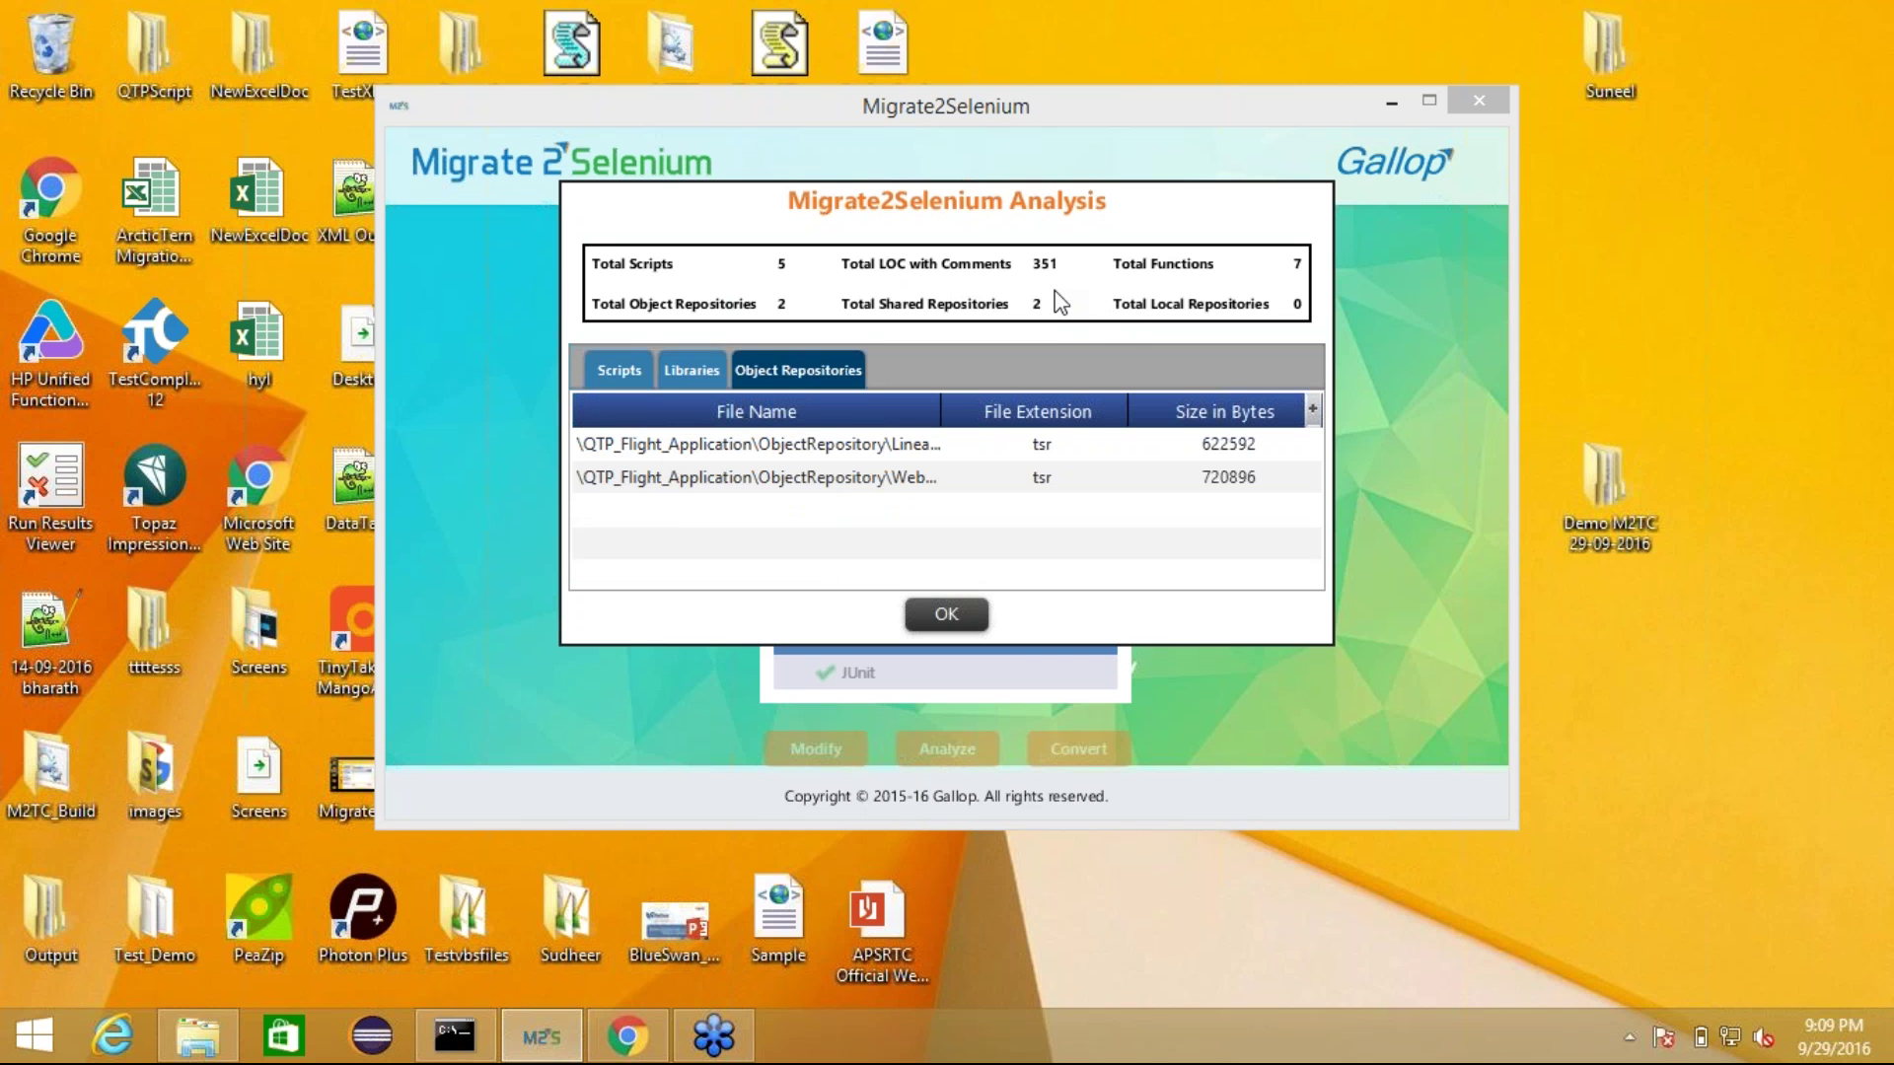
left_click(965, 614)
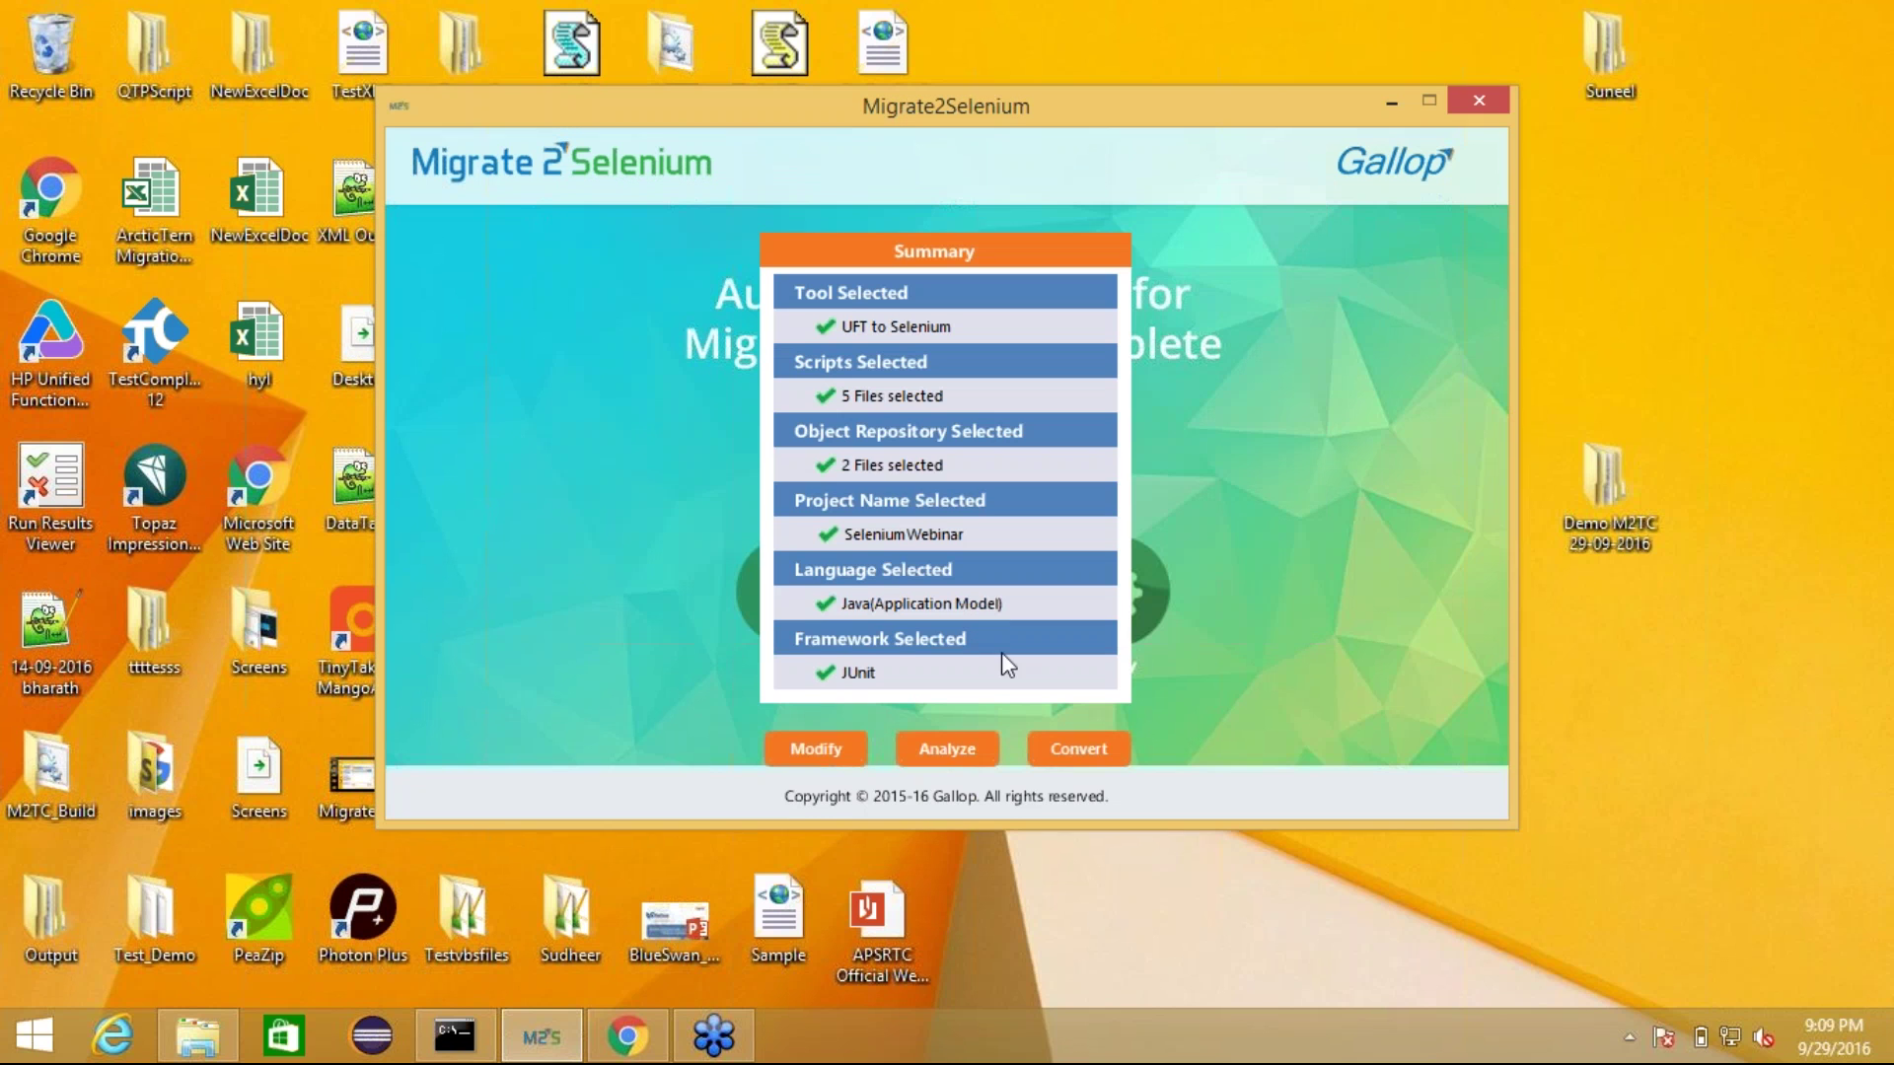
- Convert the selected UFT assets, open the conversion's destination folder and copy its full path
left_click(1077, 752)
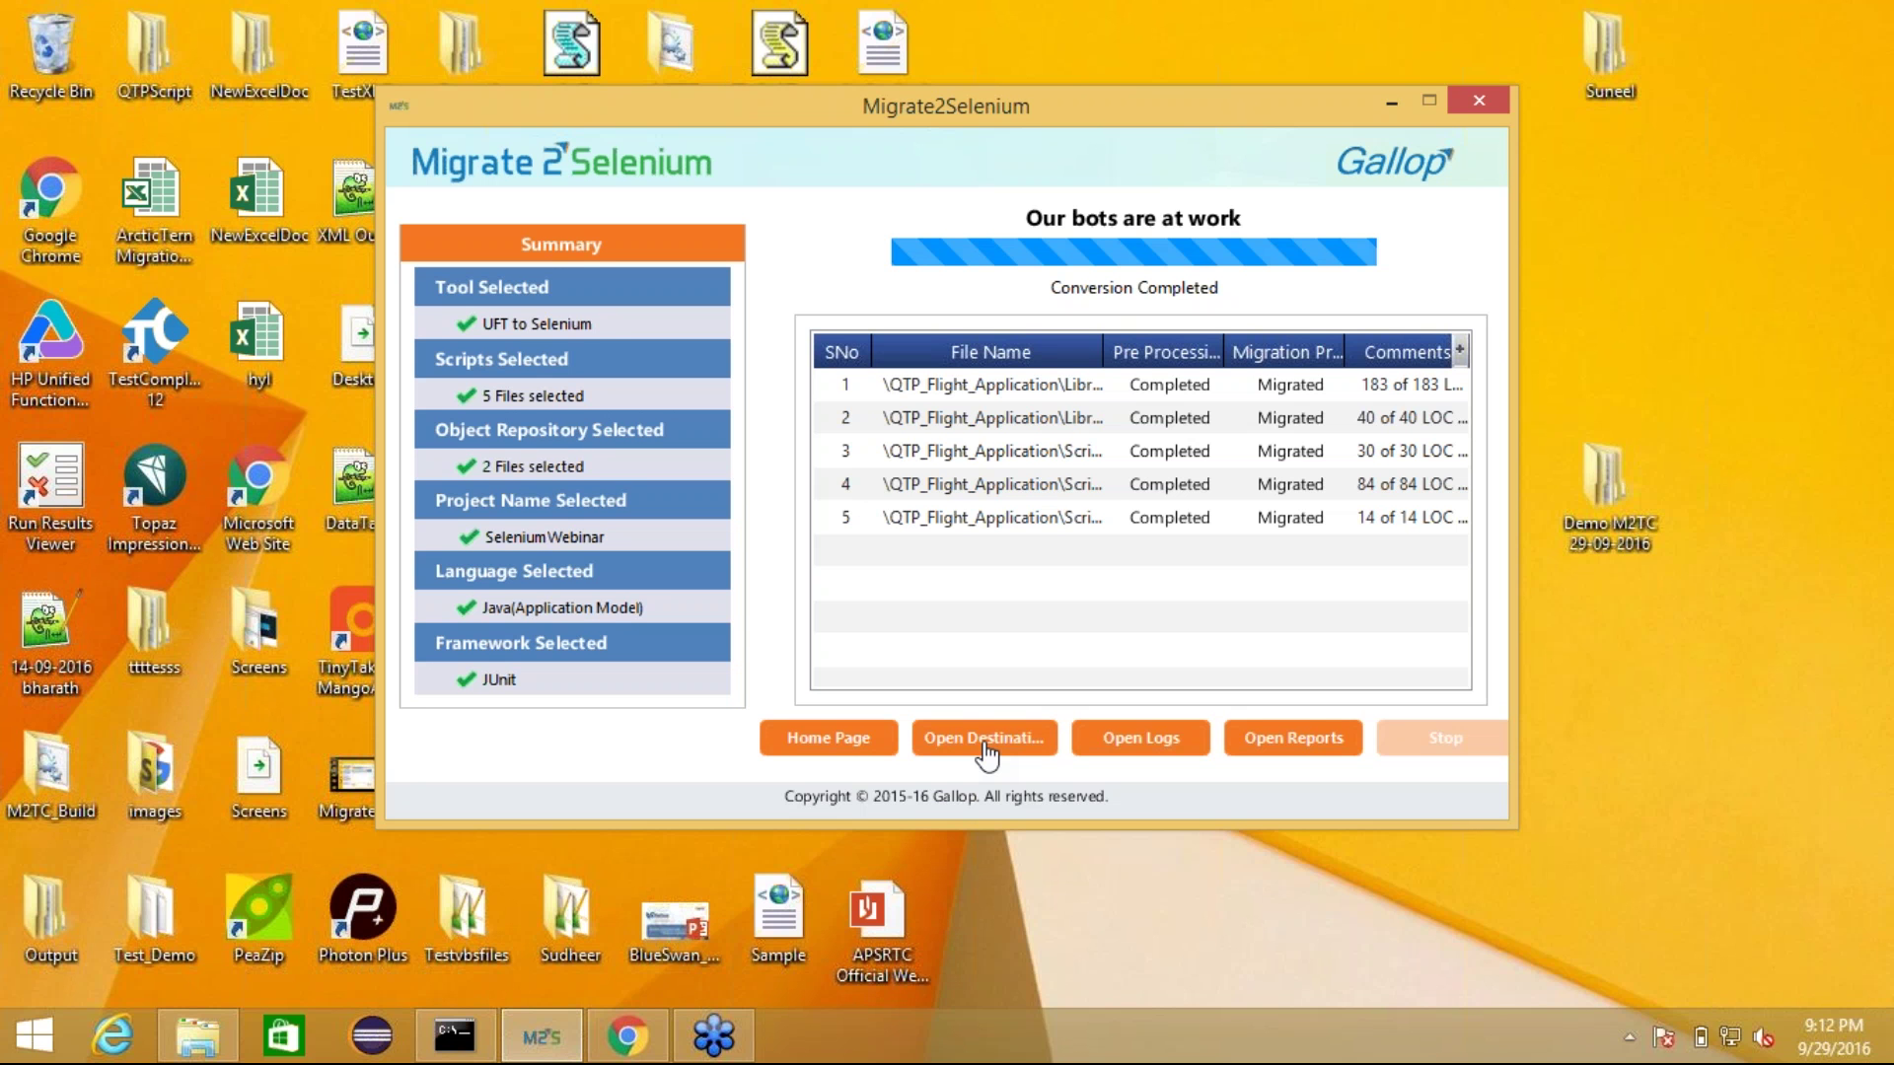
left_click(986, 755)
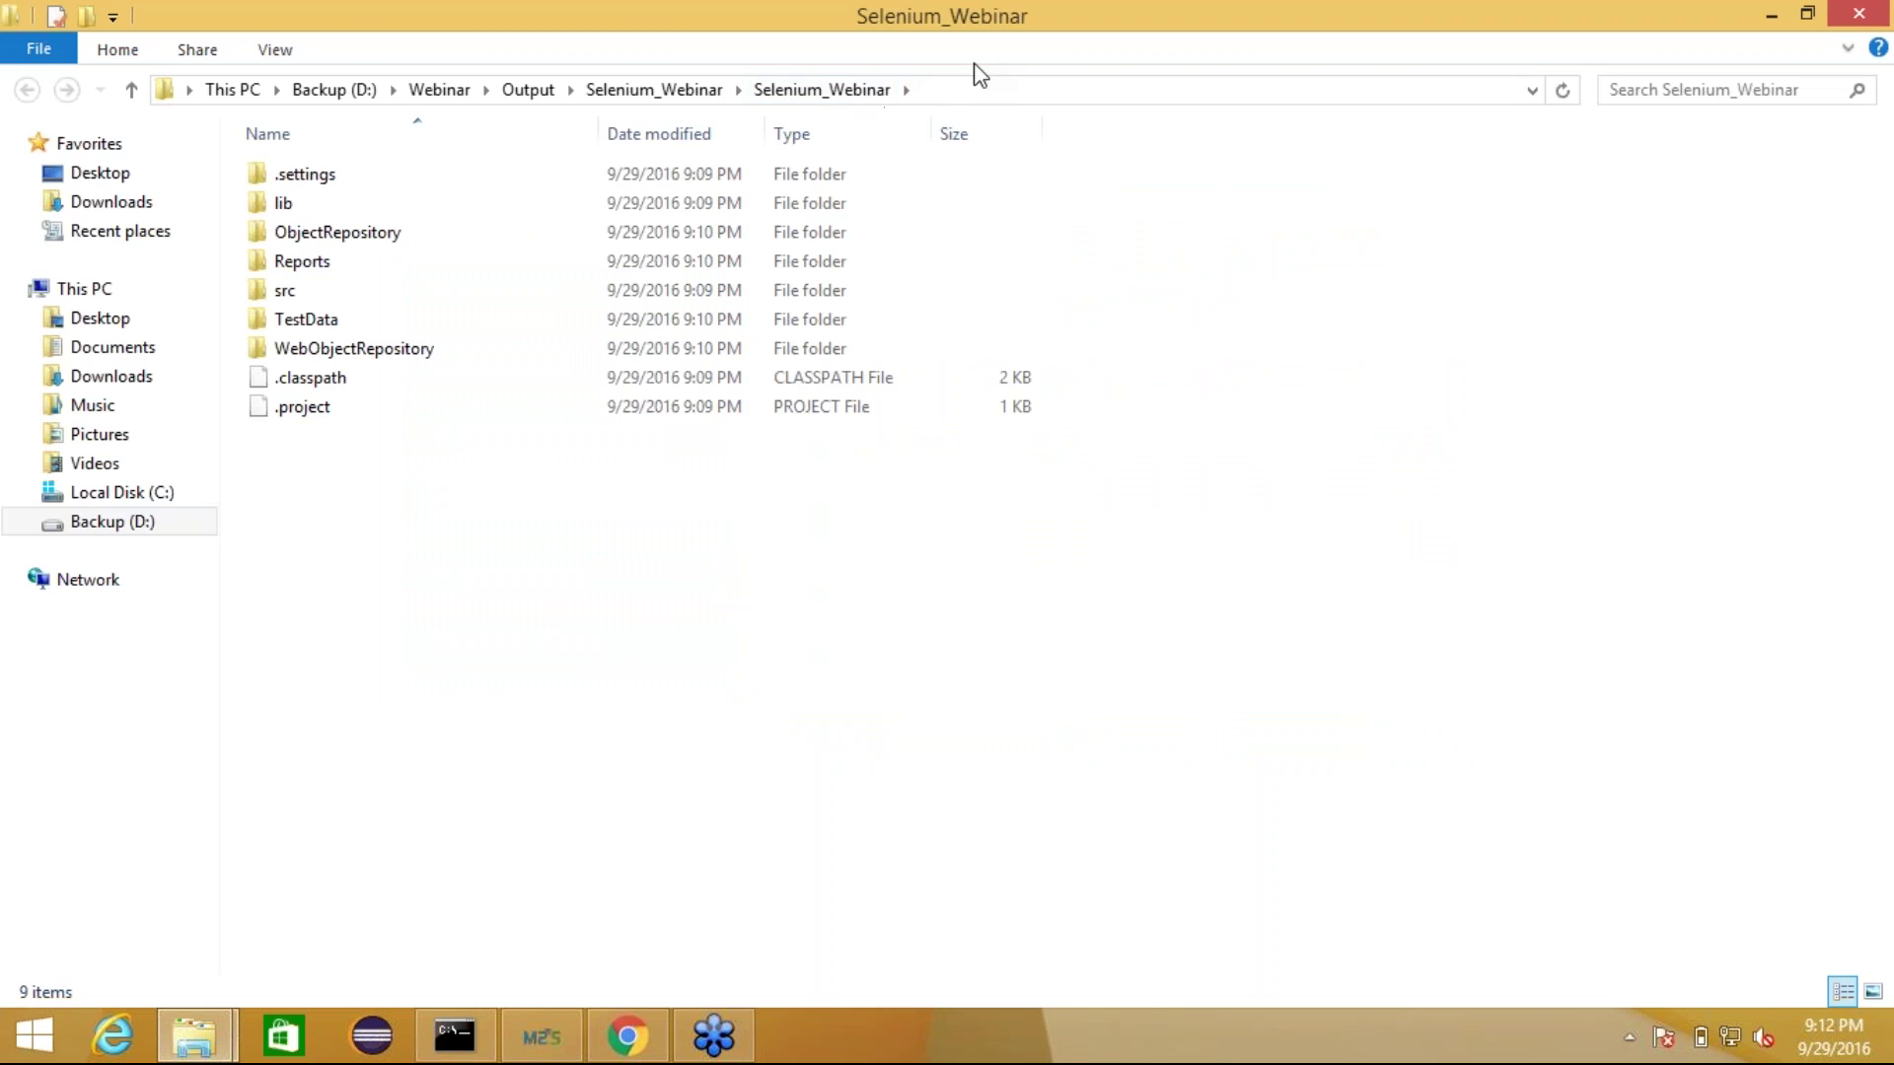
left_click(1000, 94)
key("ctrl+c")
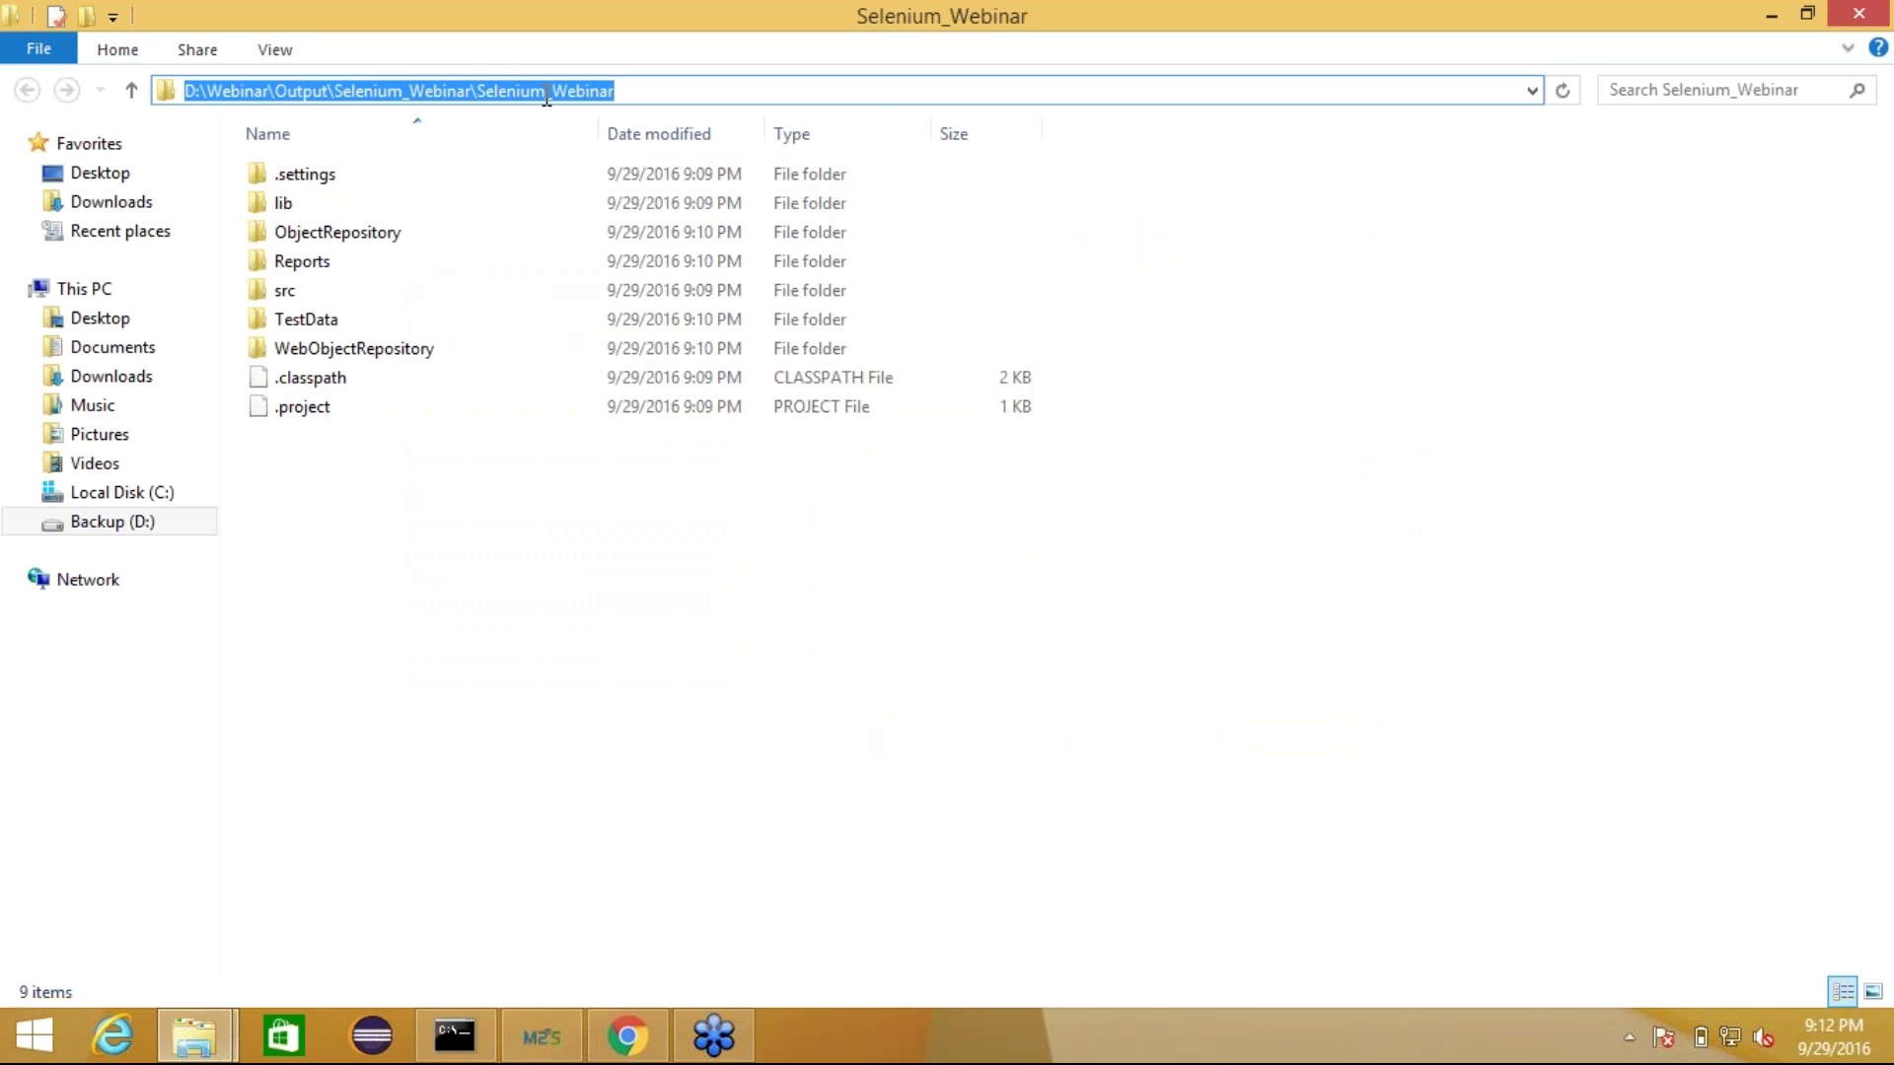
- Launch Eclipse with the D:\M2SDemo workspace and maximize its window
left_click(351, 1050)
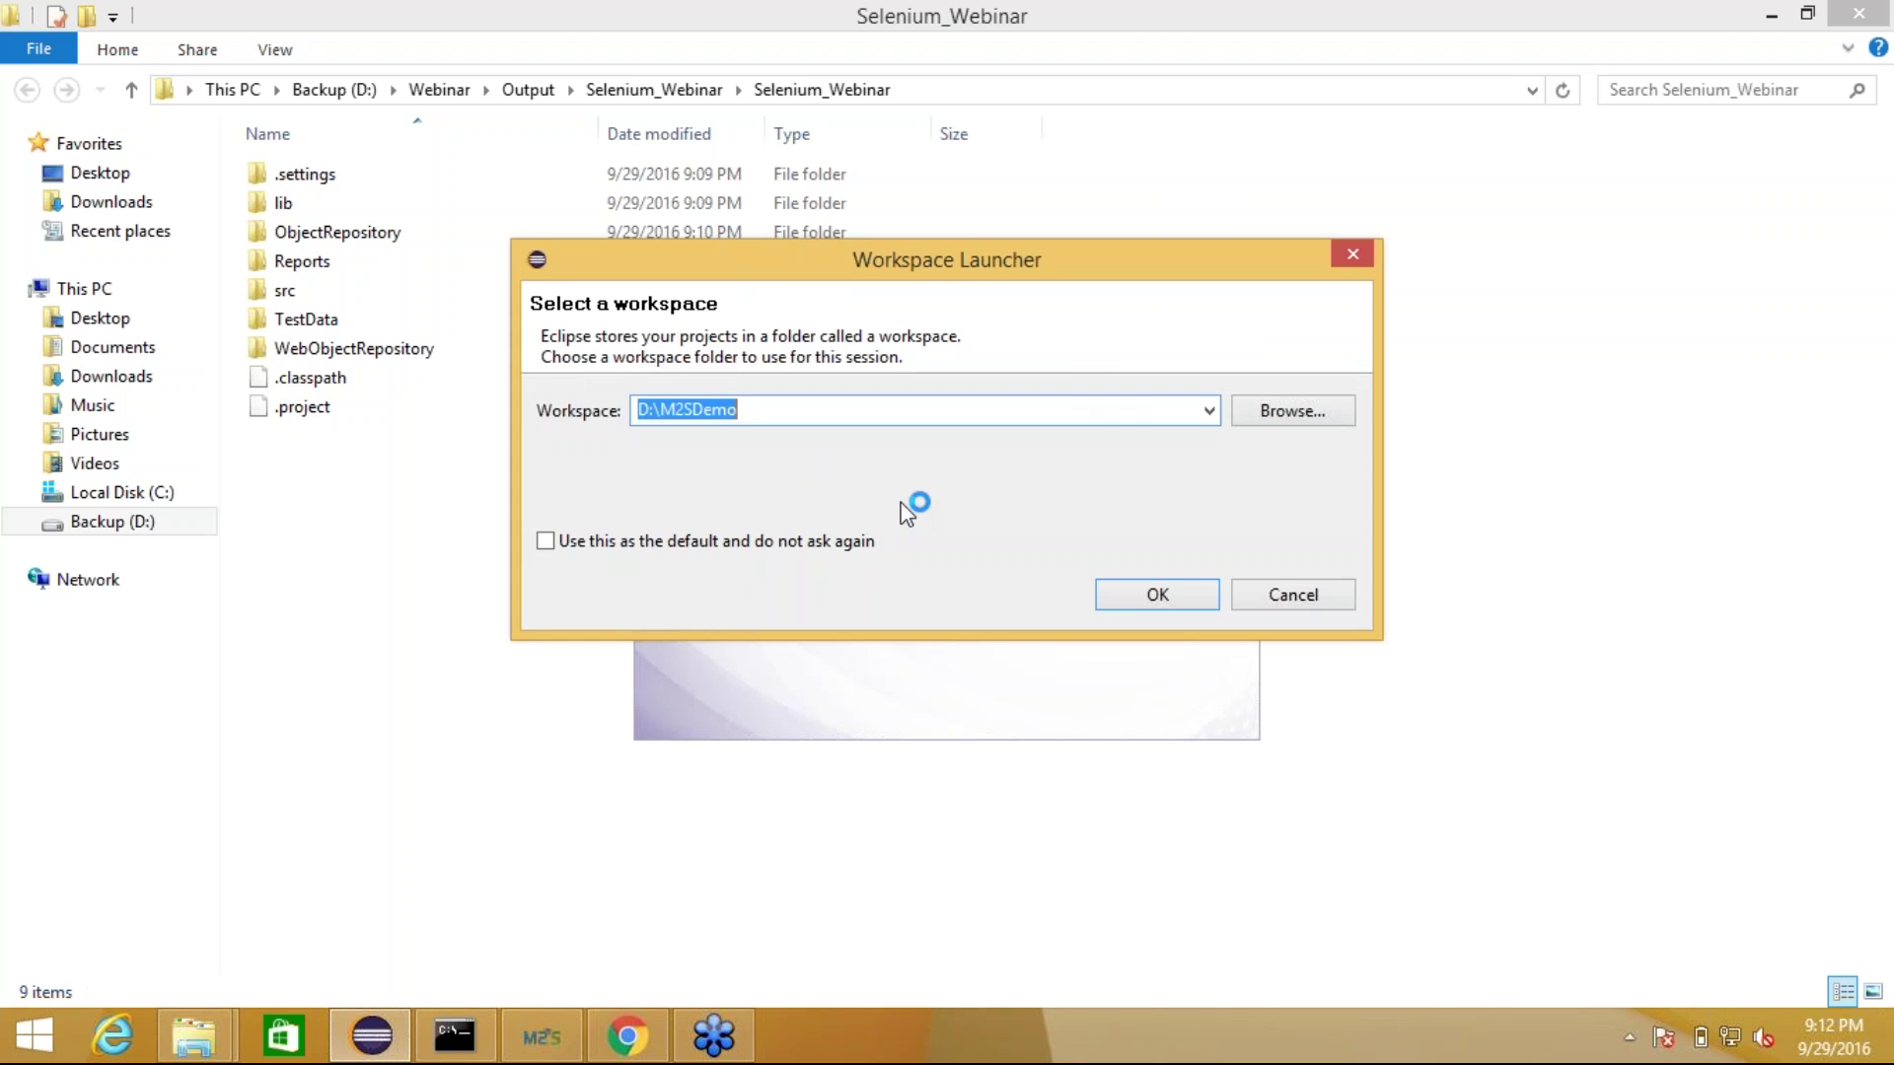
left_click(1124, 594)
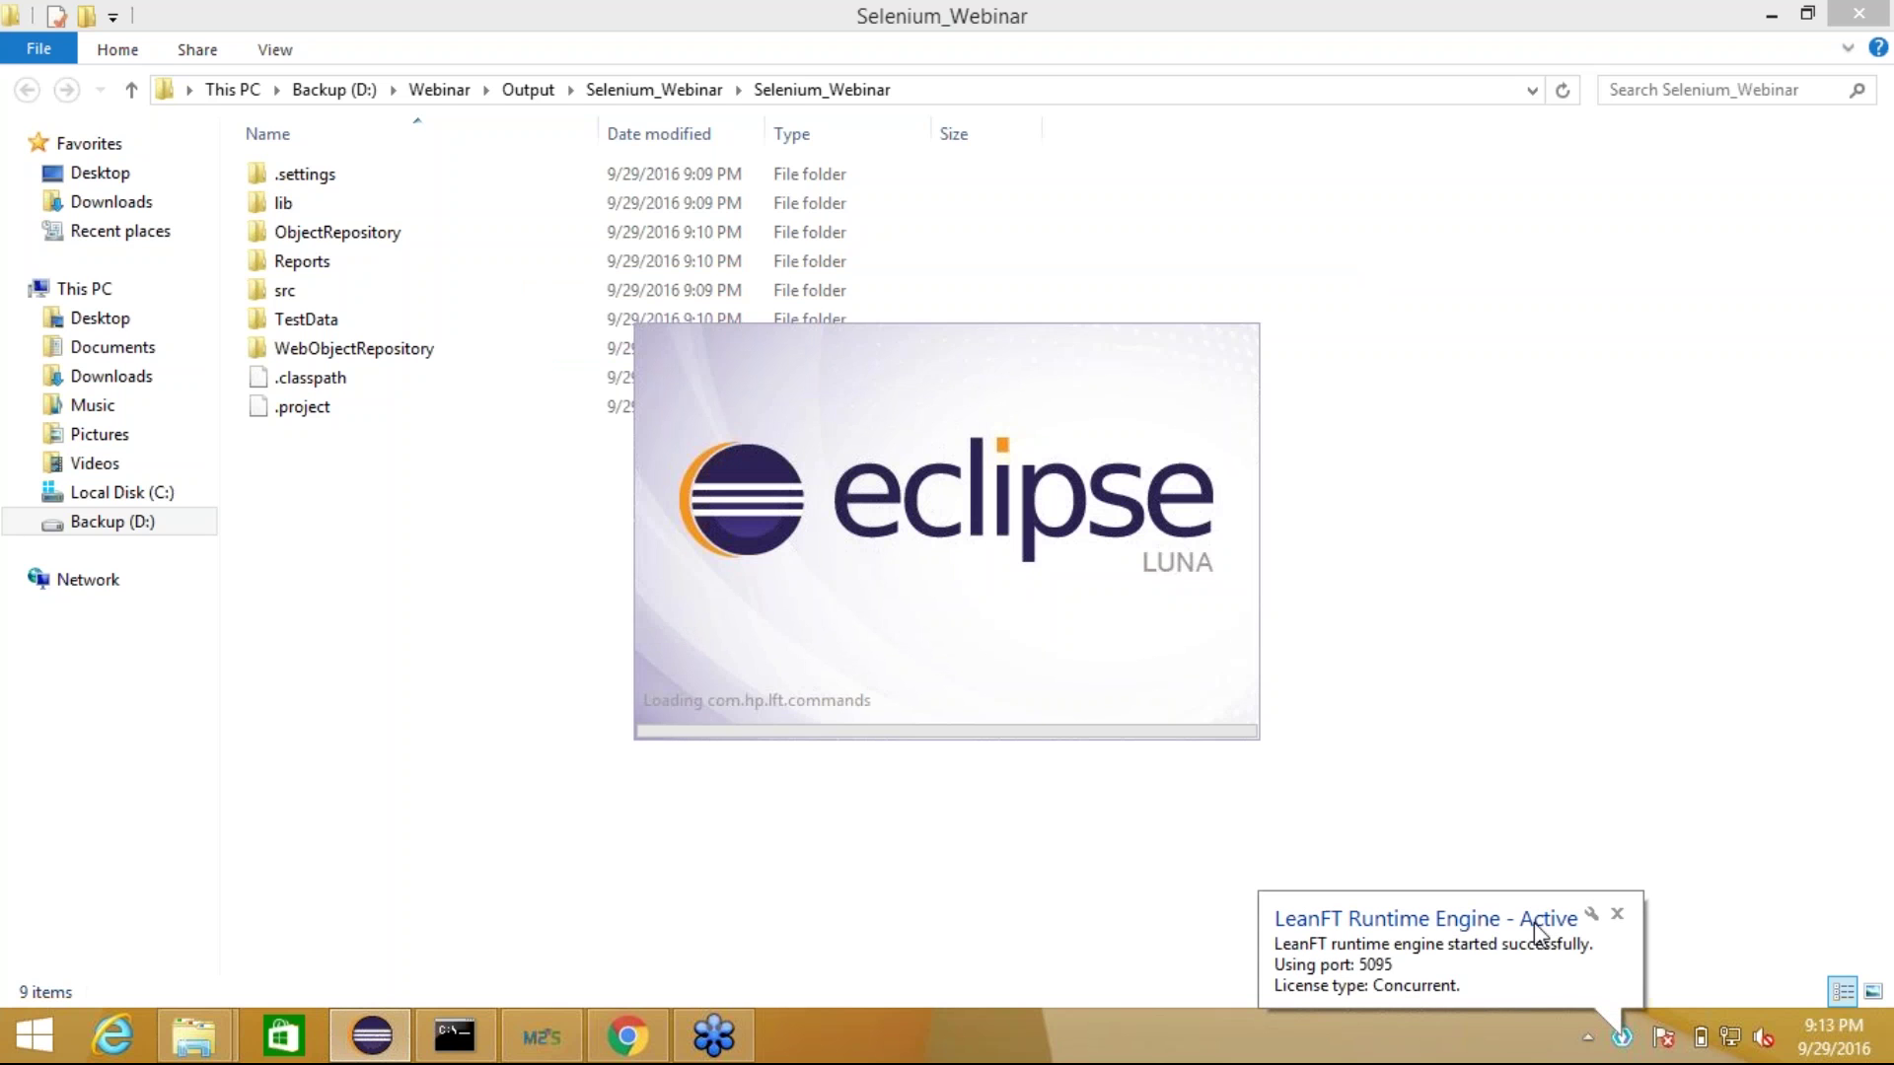
left_click(1600, 923)
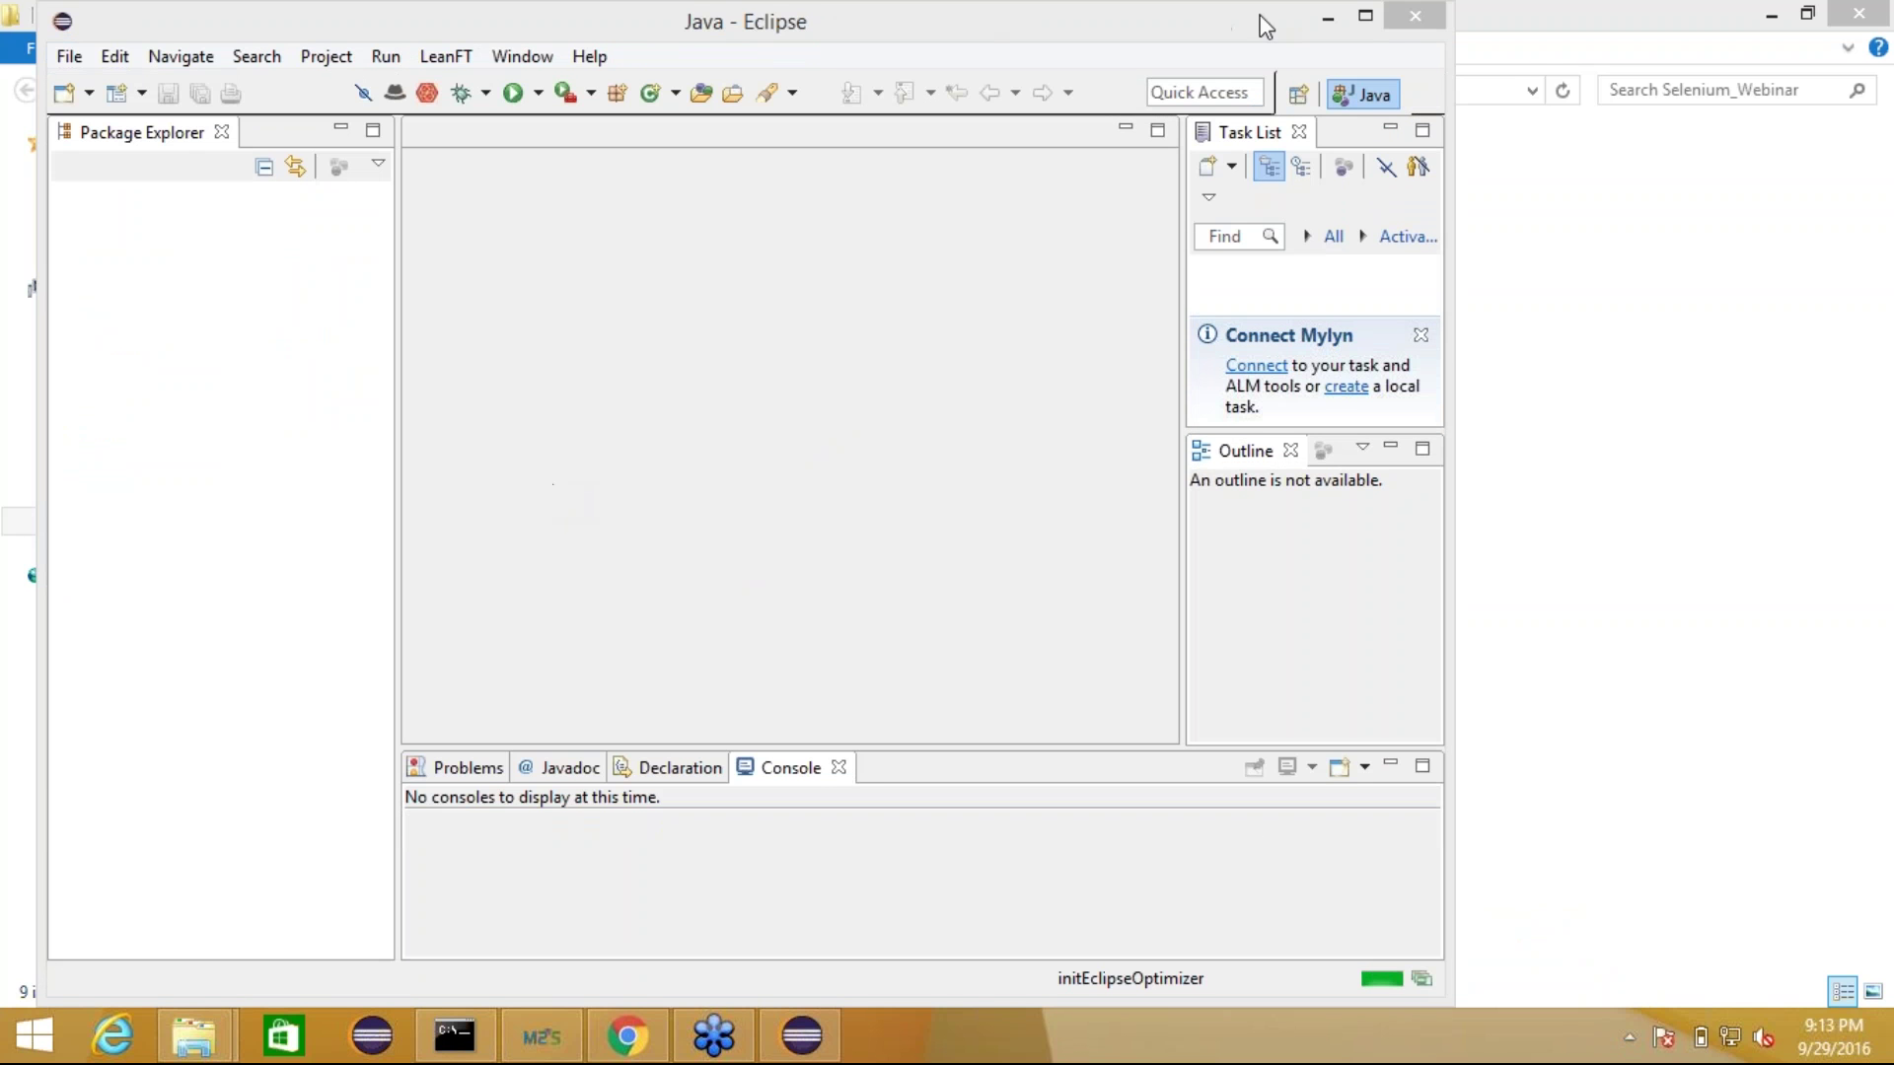
left_click(1370, 30)
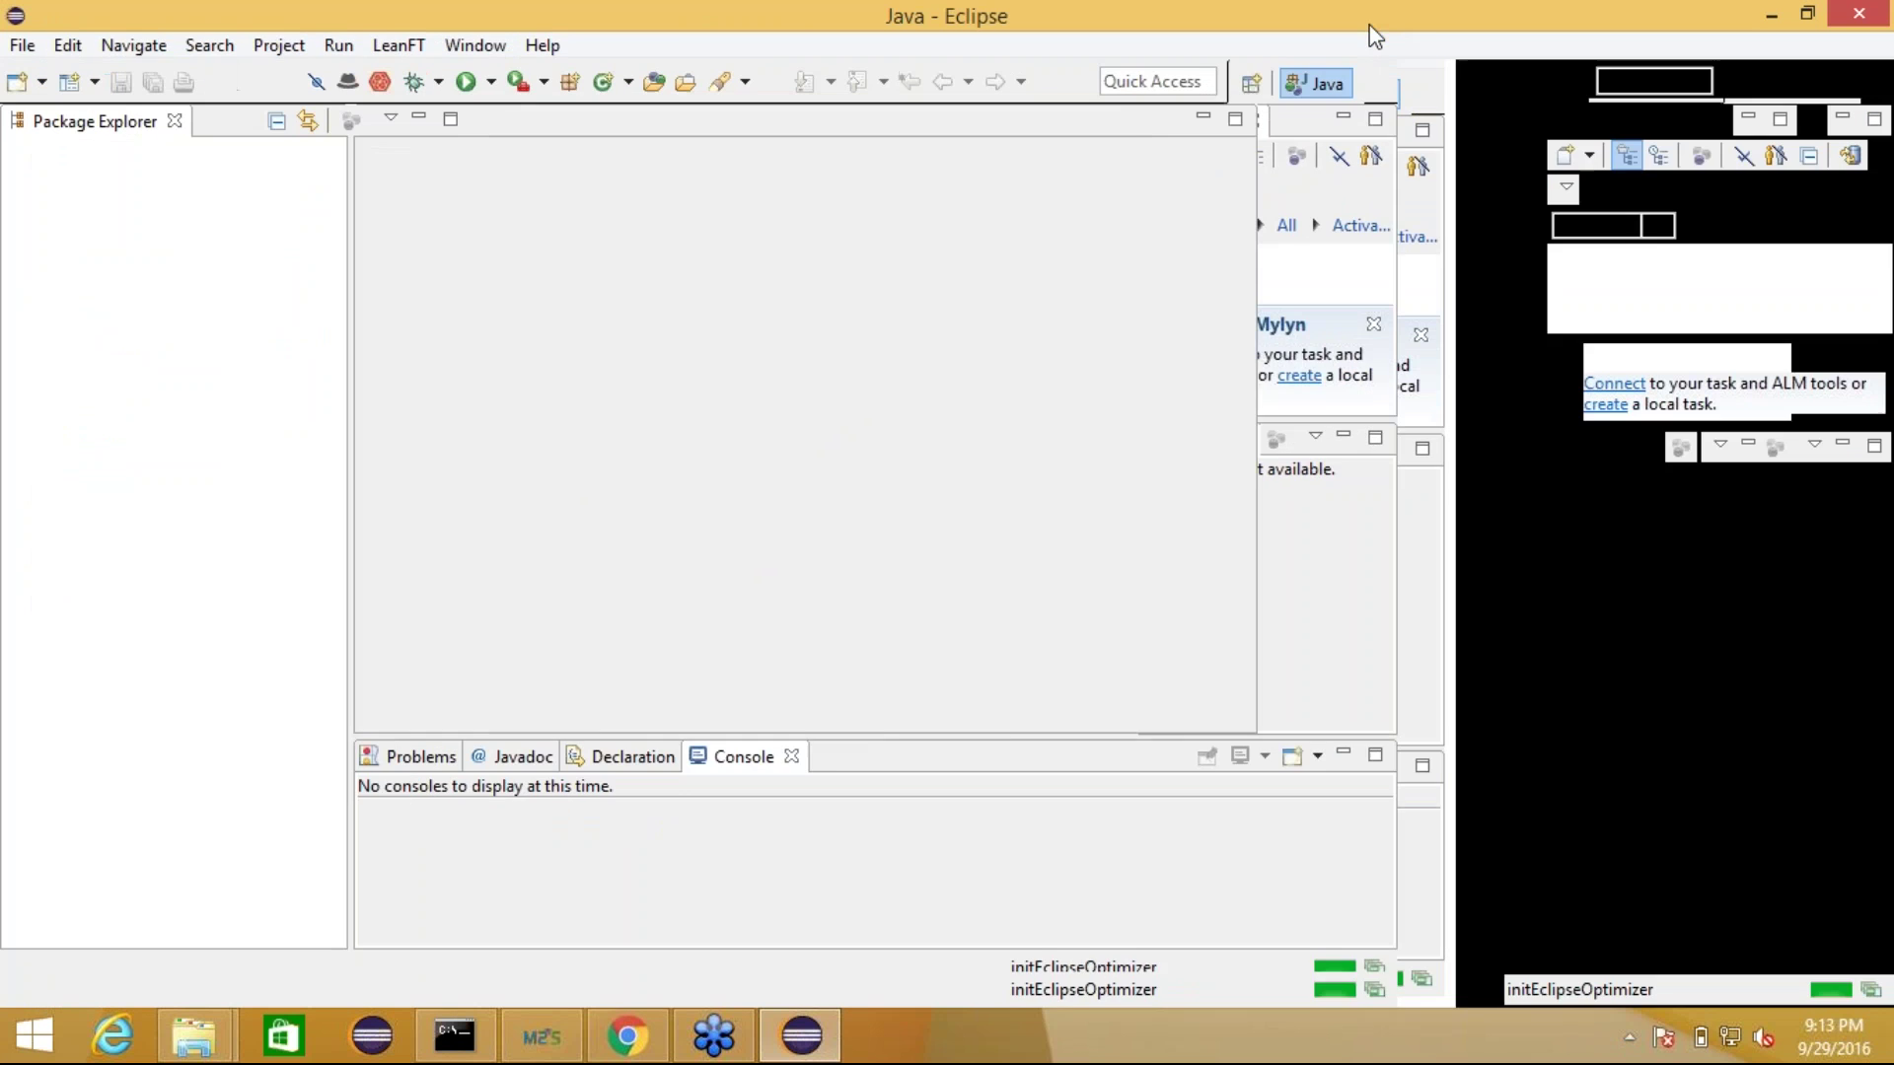
- Import the Selenium_Webinar project into the workspace as an existing project, using the copied folder path as root directory
right_click(283, 339)
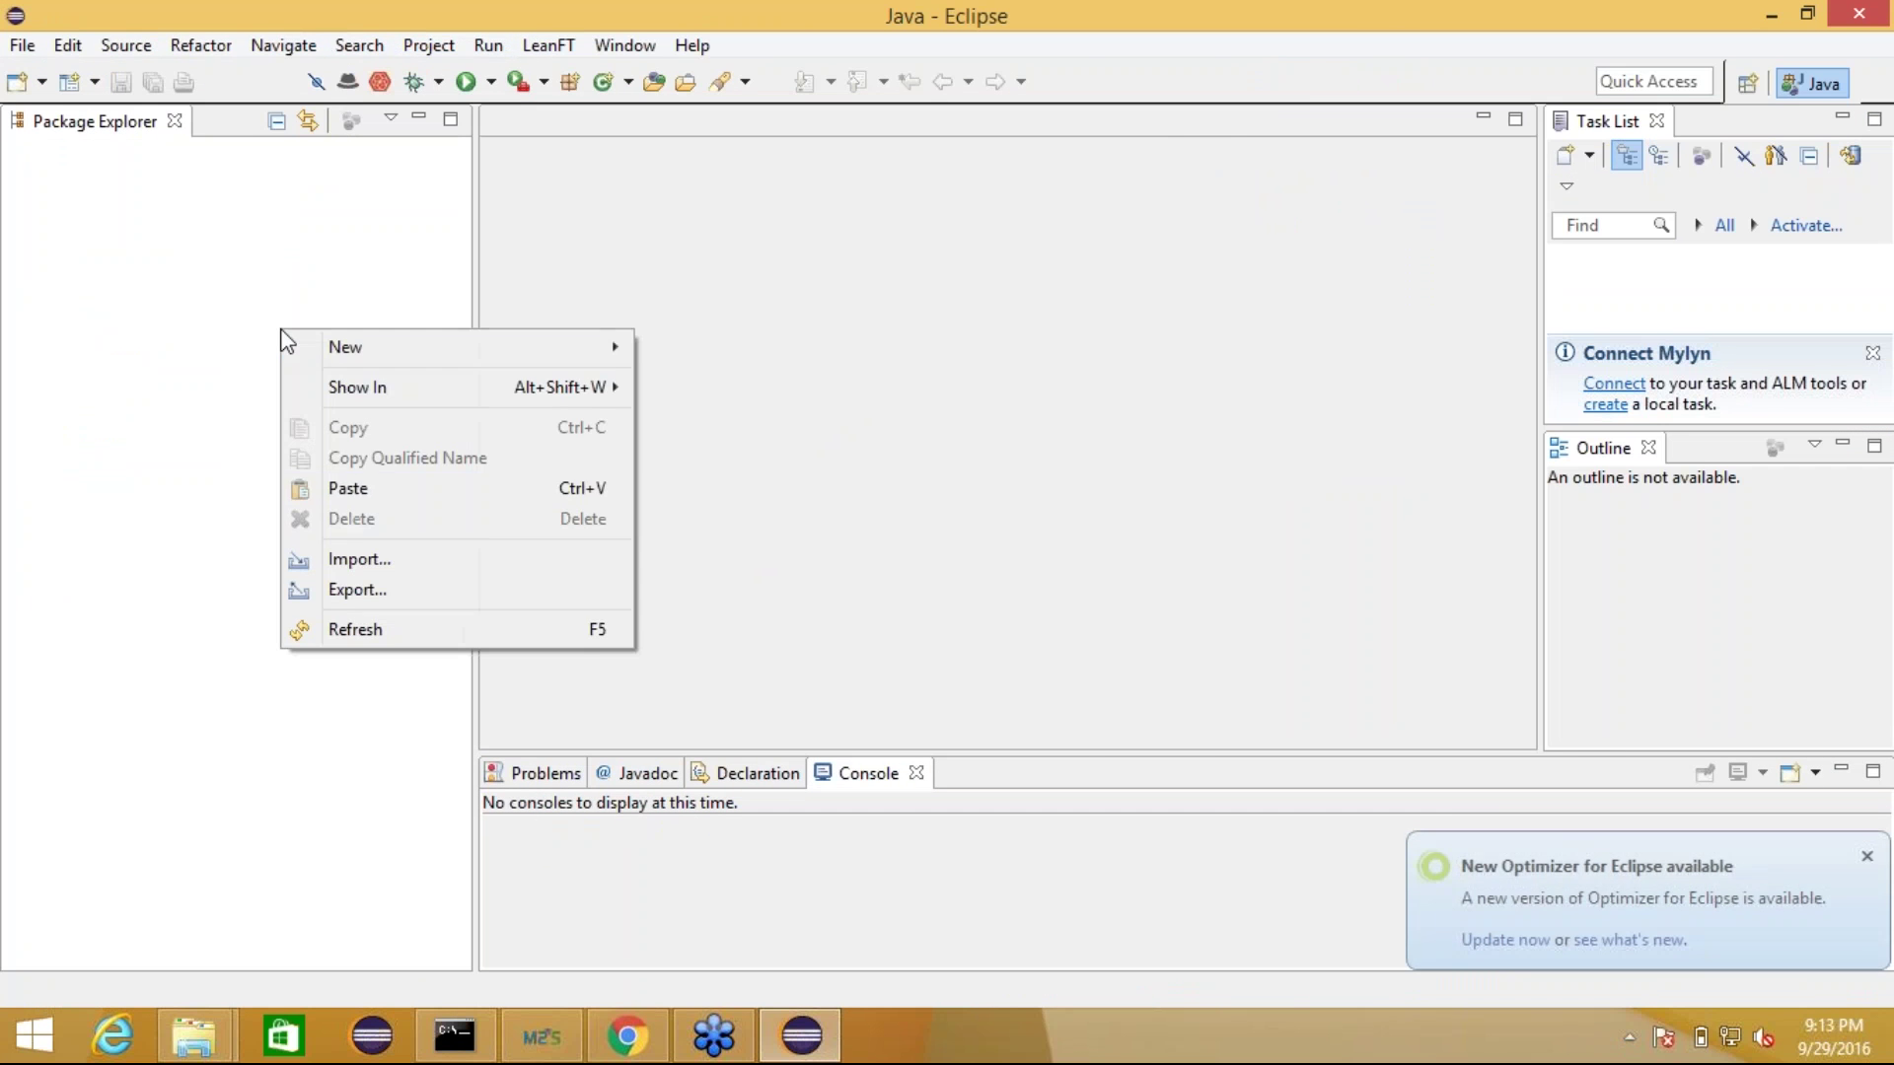
left_click(338, 558)
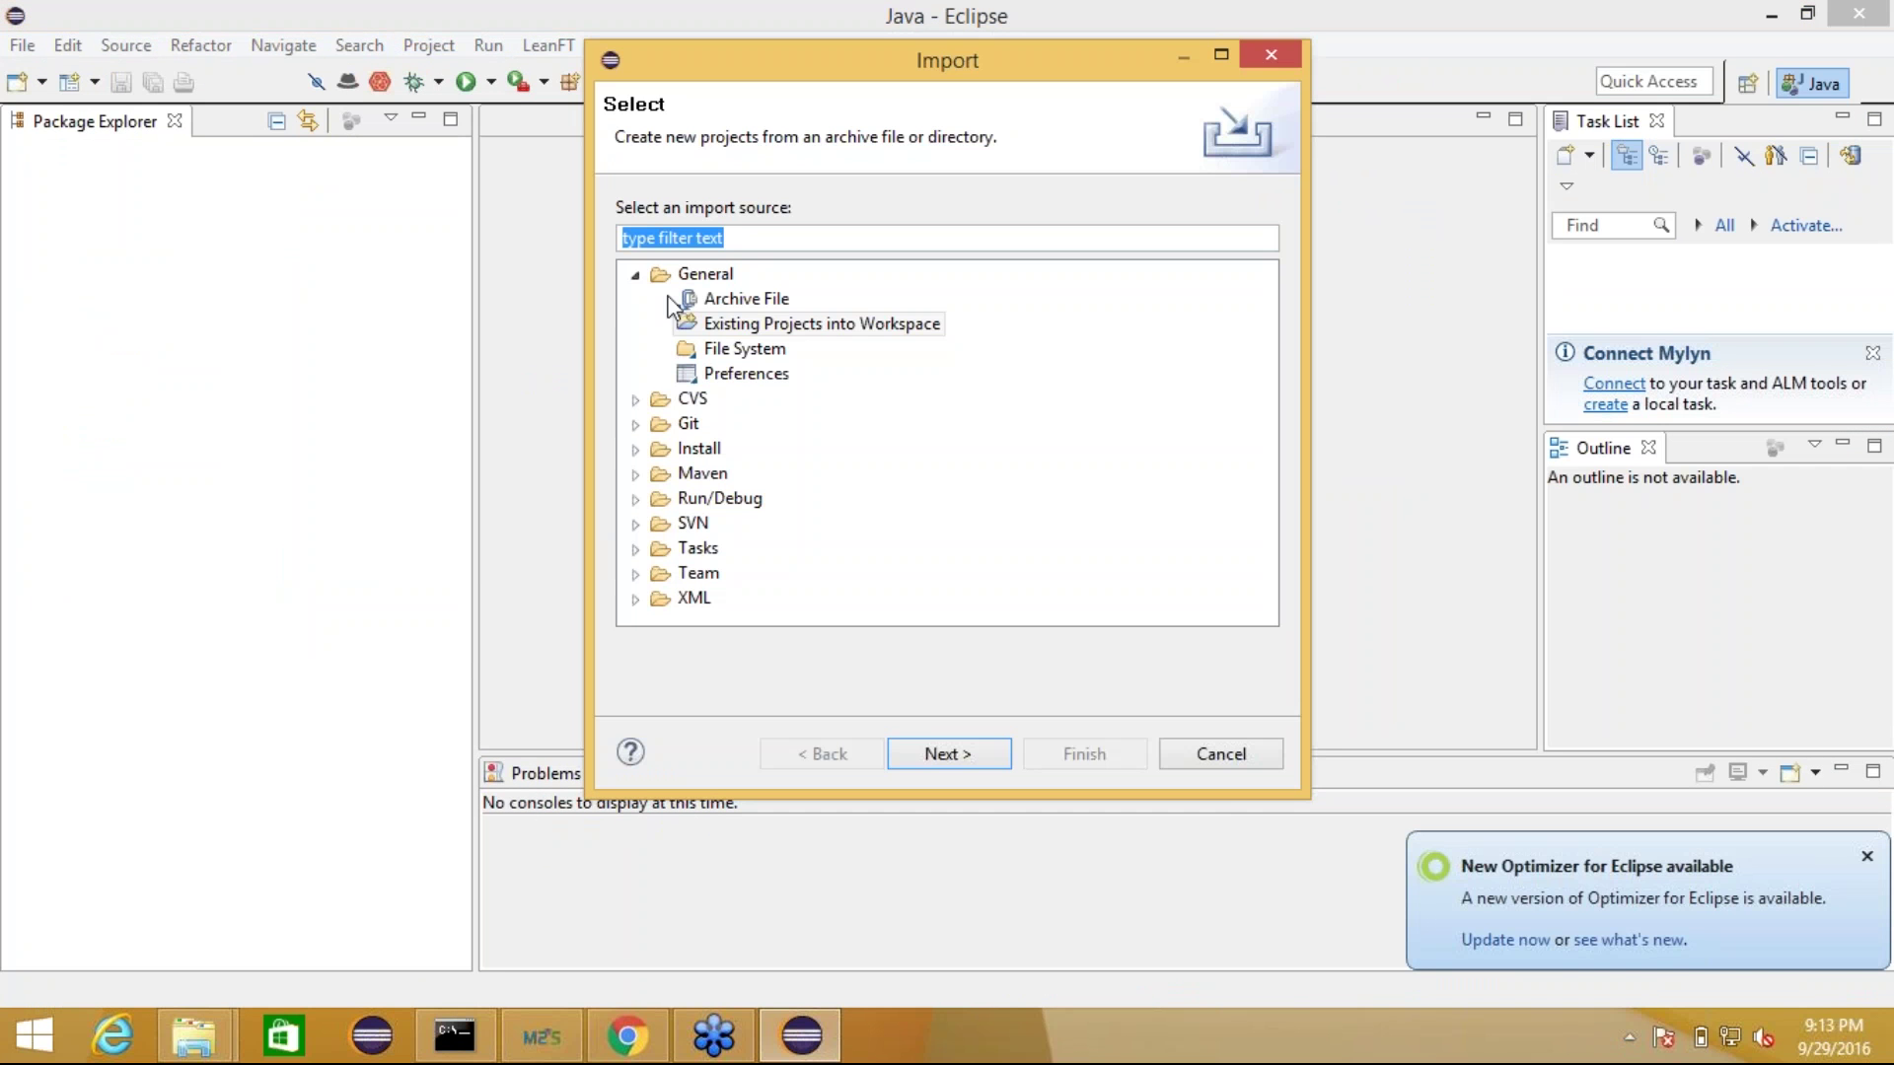
left_click(715, 325)
double_click(745, 338)
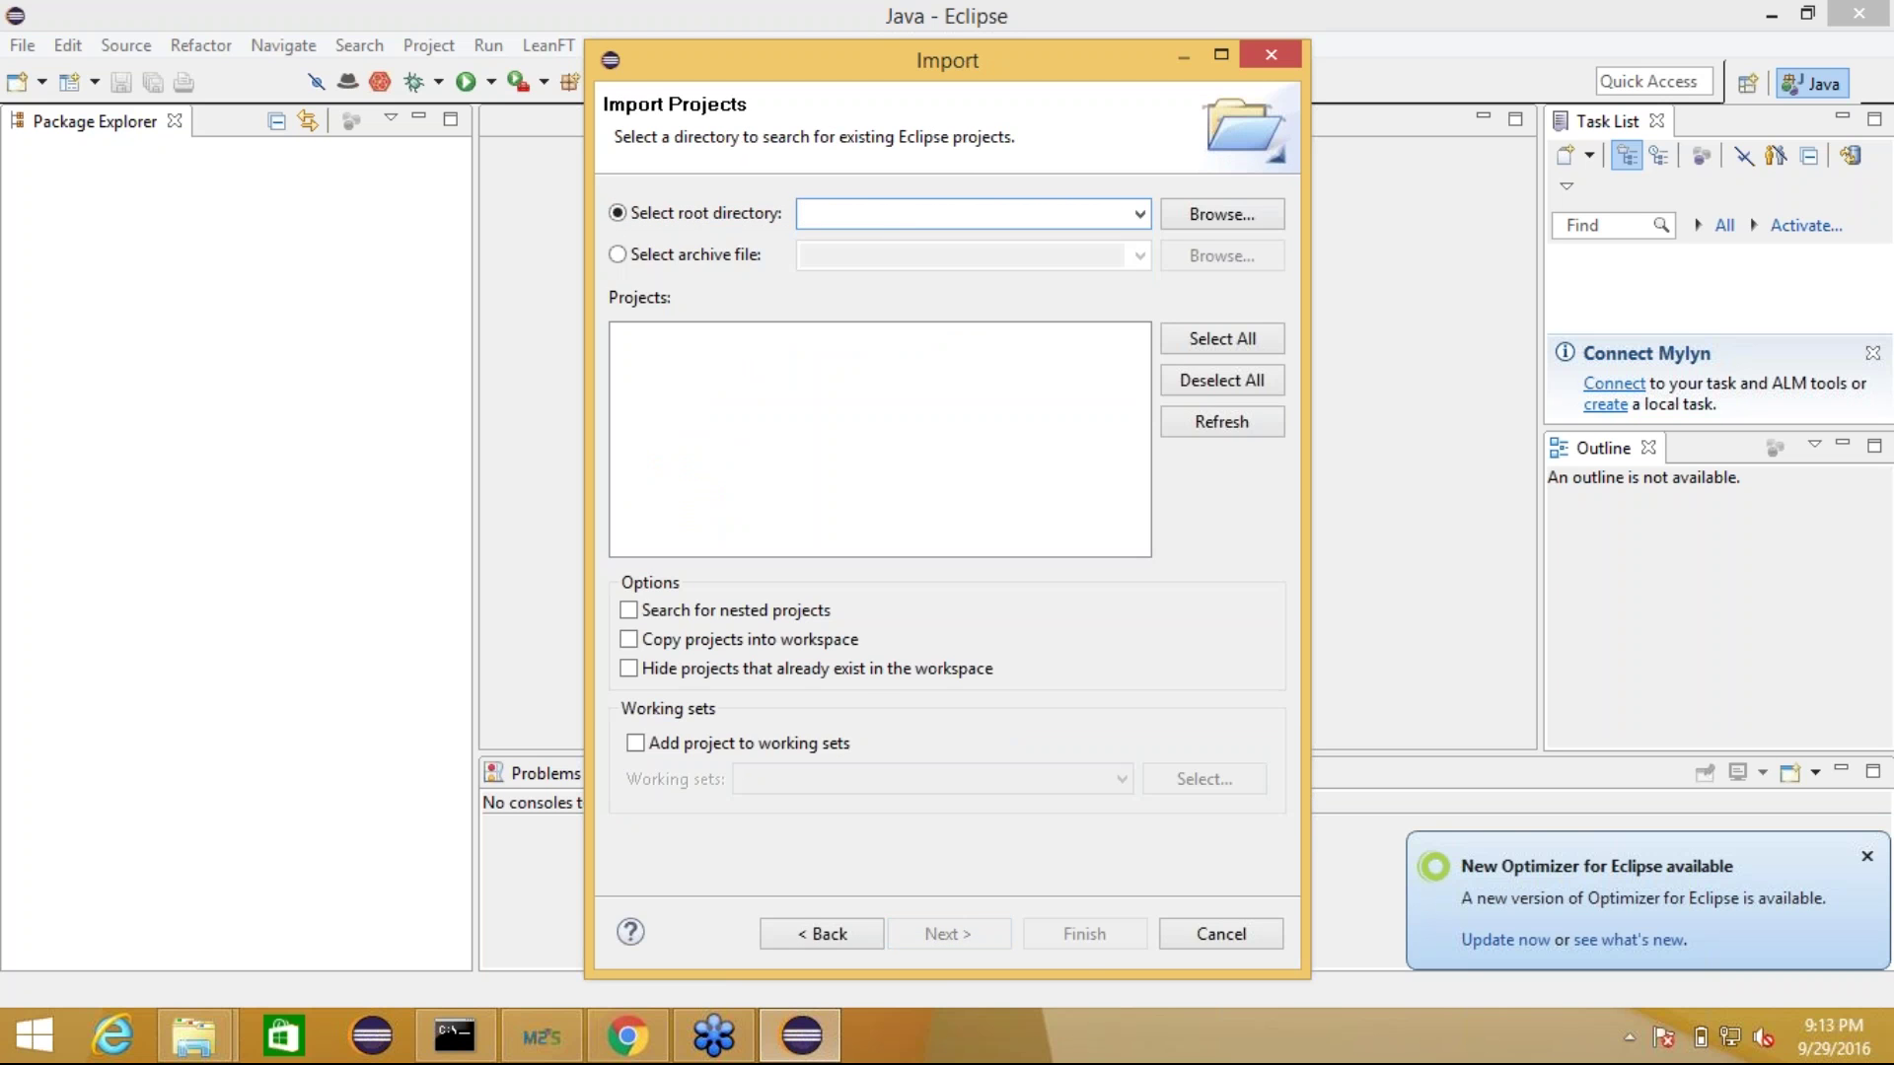
key("ctrl+v")
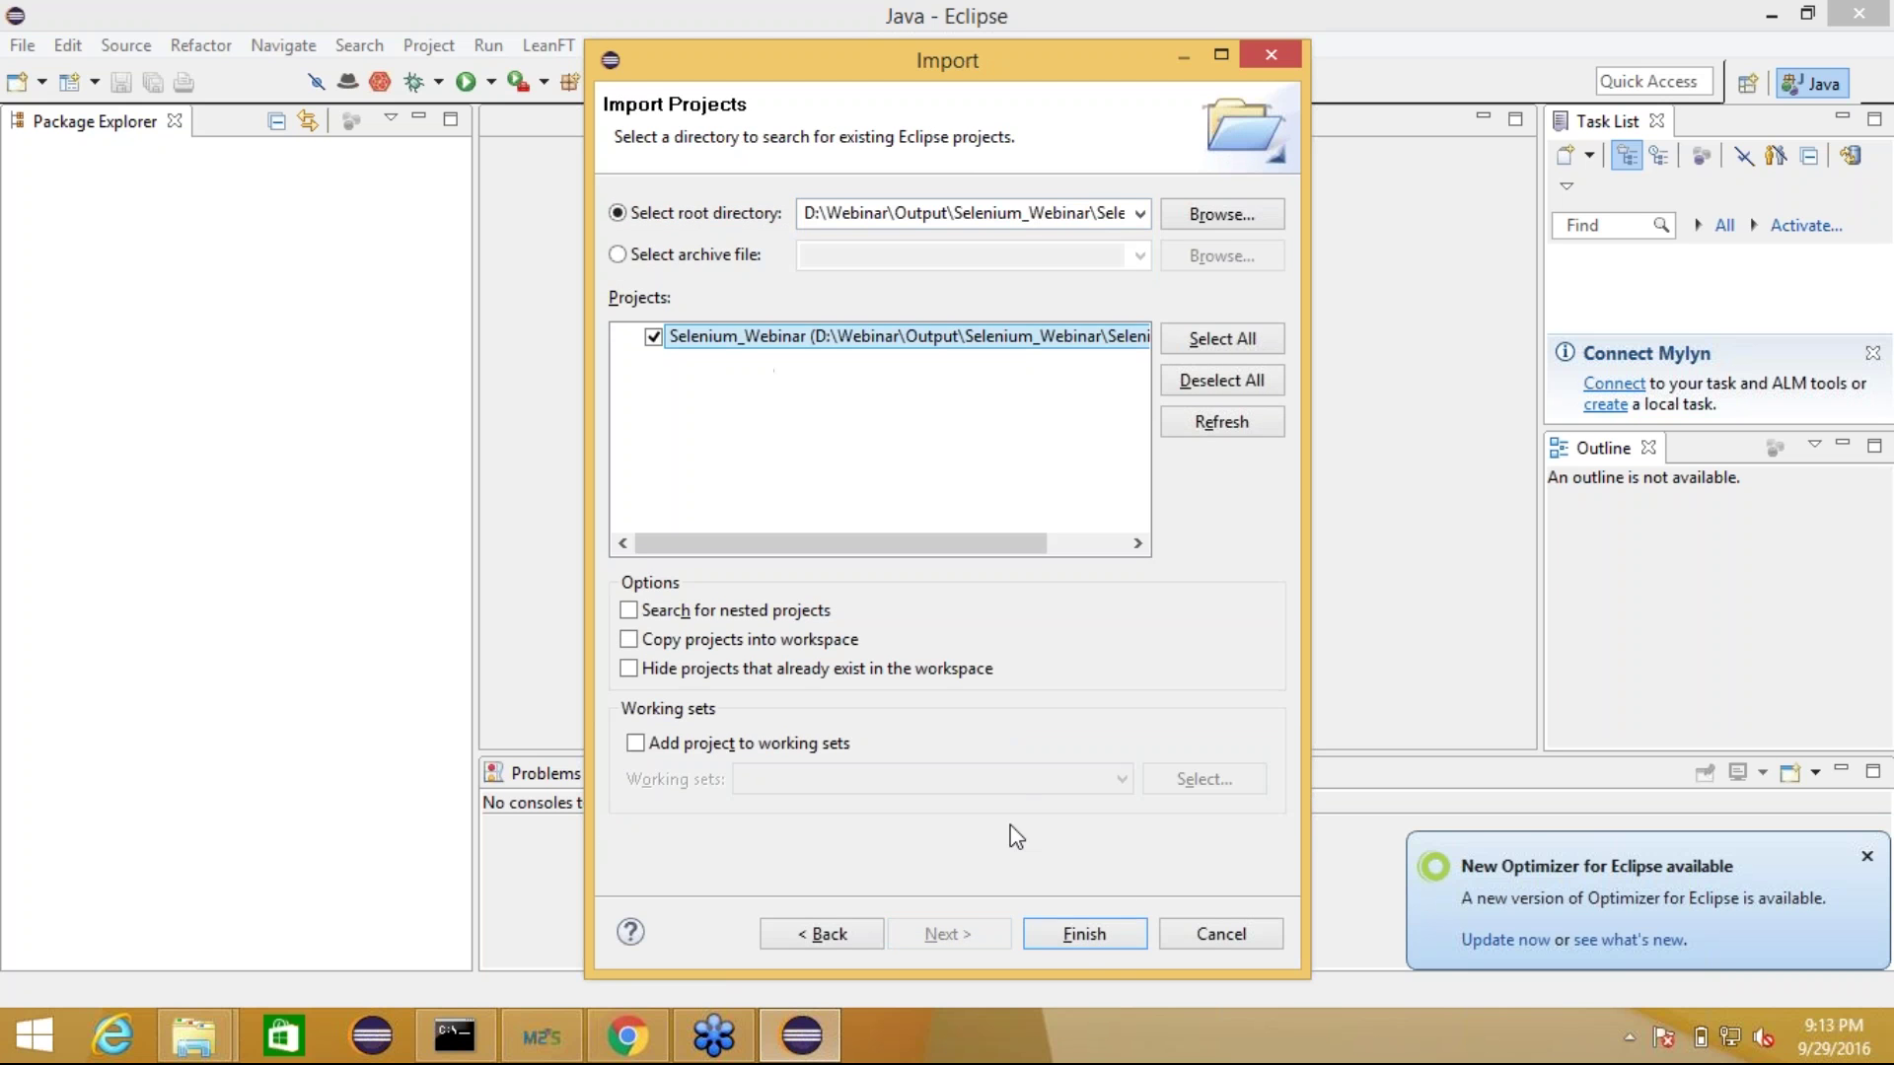
left_click(1084, 934)
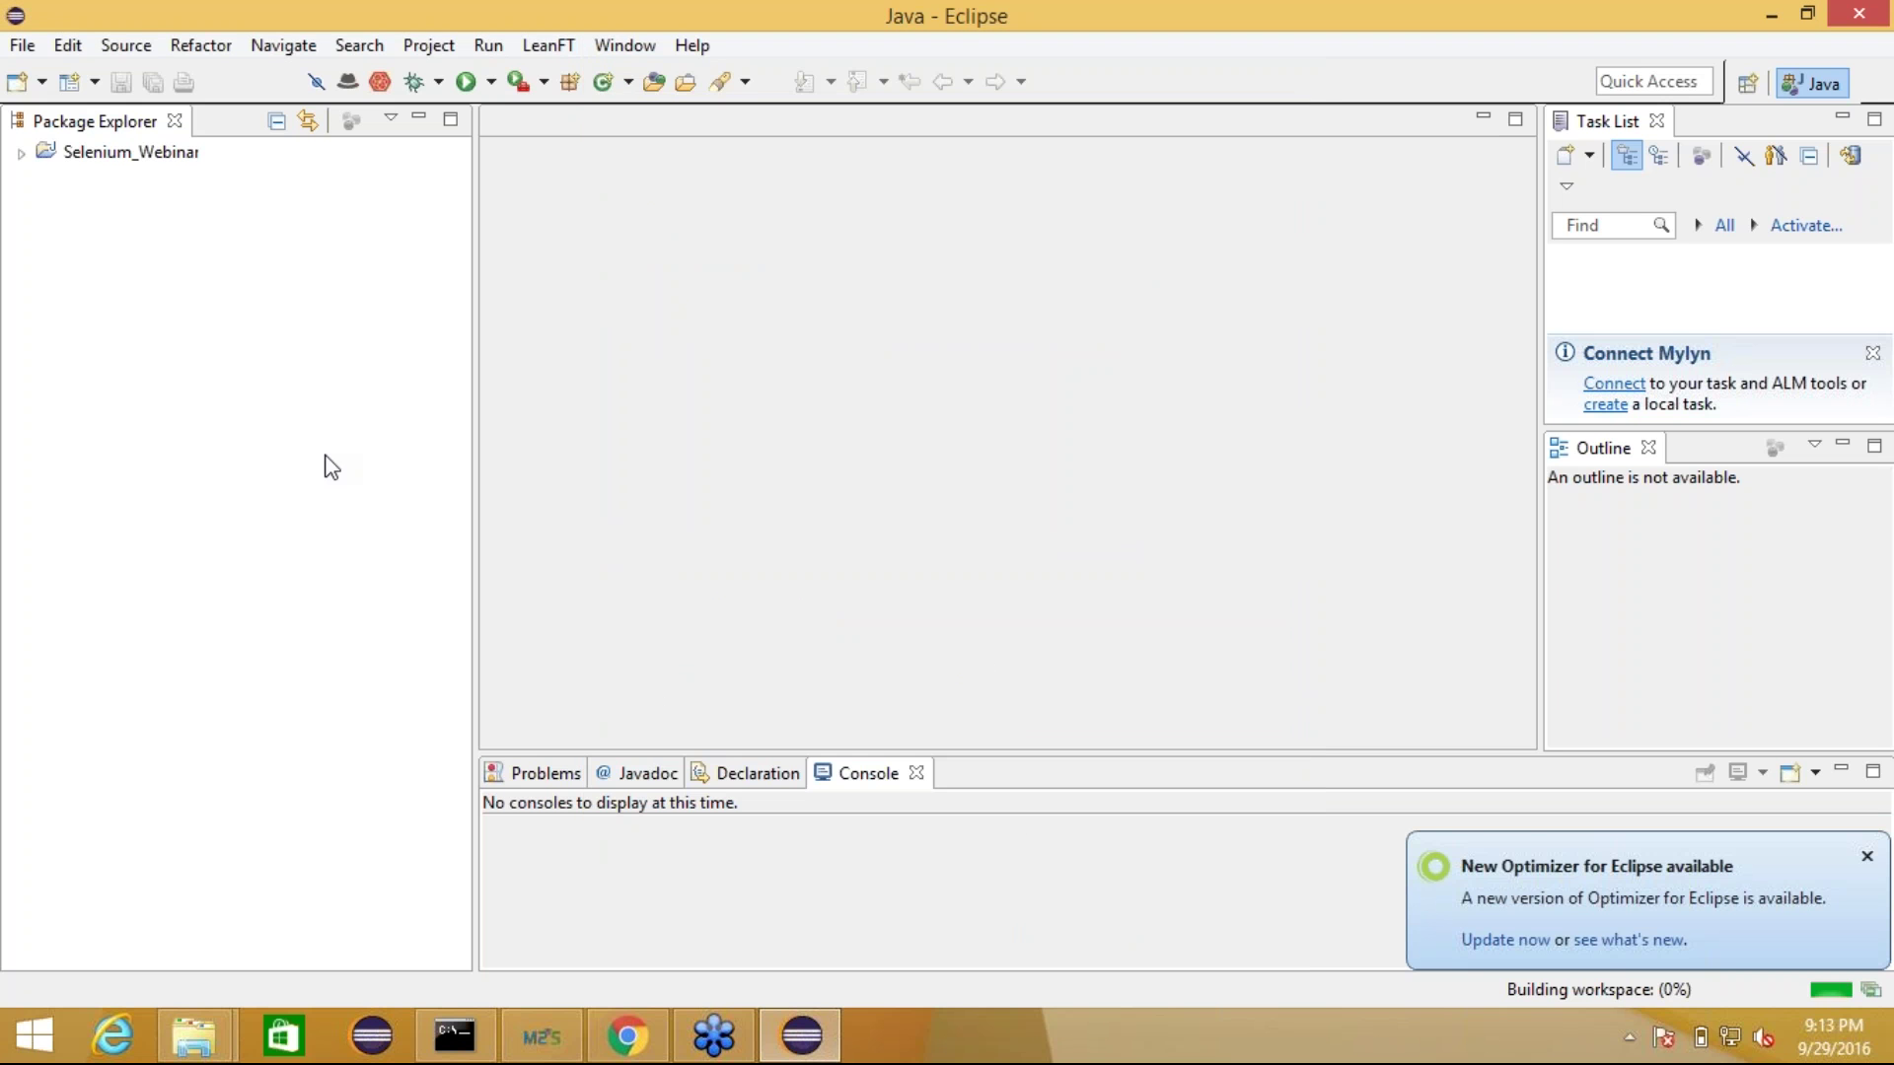
- Expand the Selenium_Webinar project to show the scripts in src's com.testscripts.tests package, dismissing the build error
left_click(21, 153)
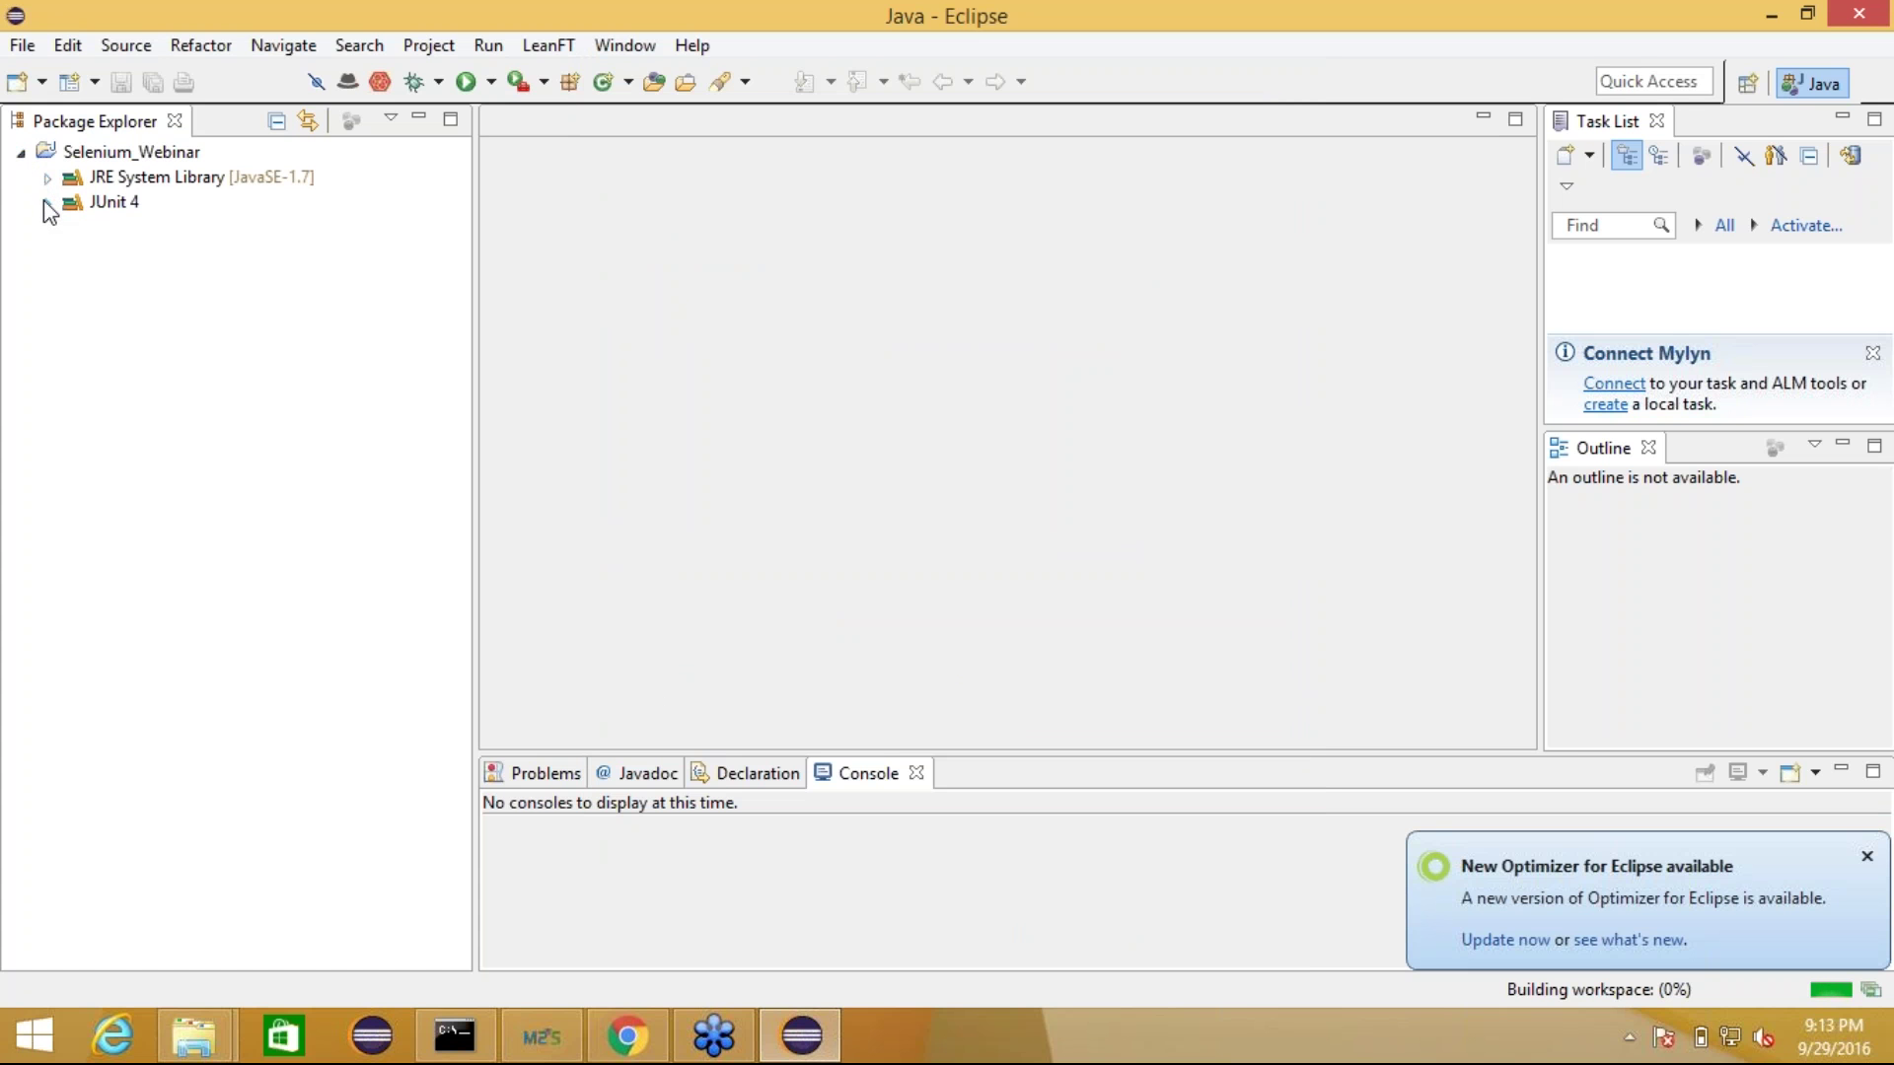
left_click(45, 201)
left_click(47, 177)
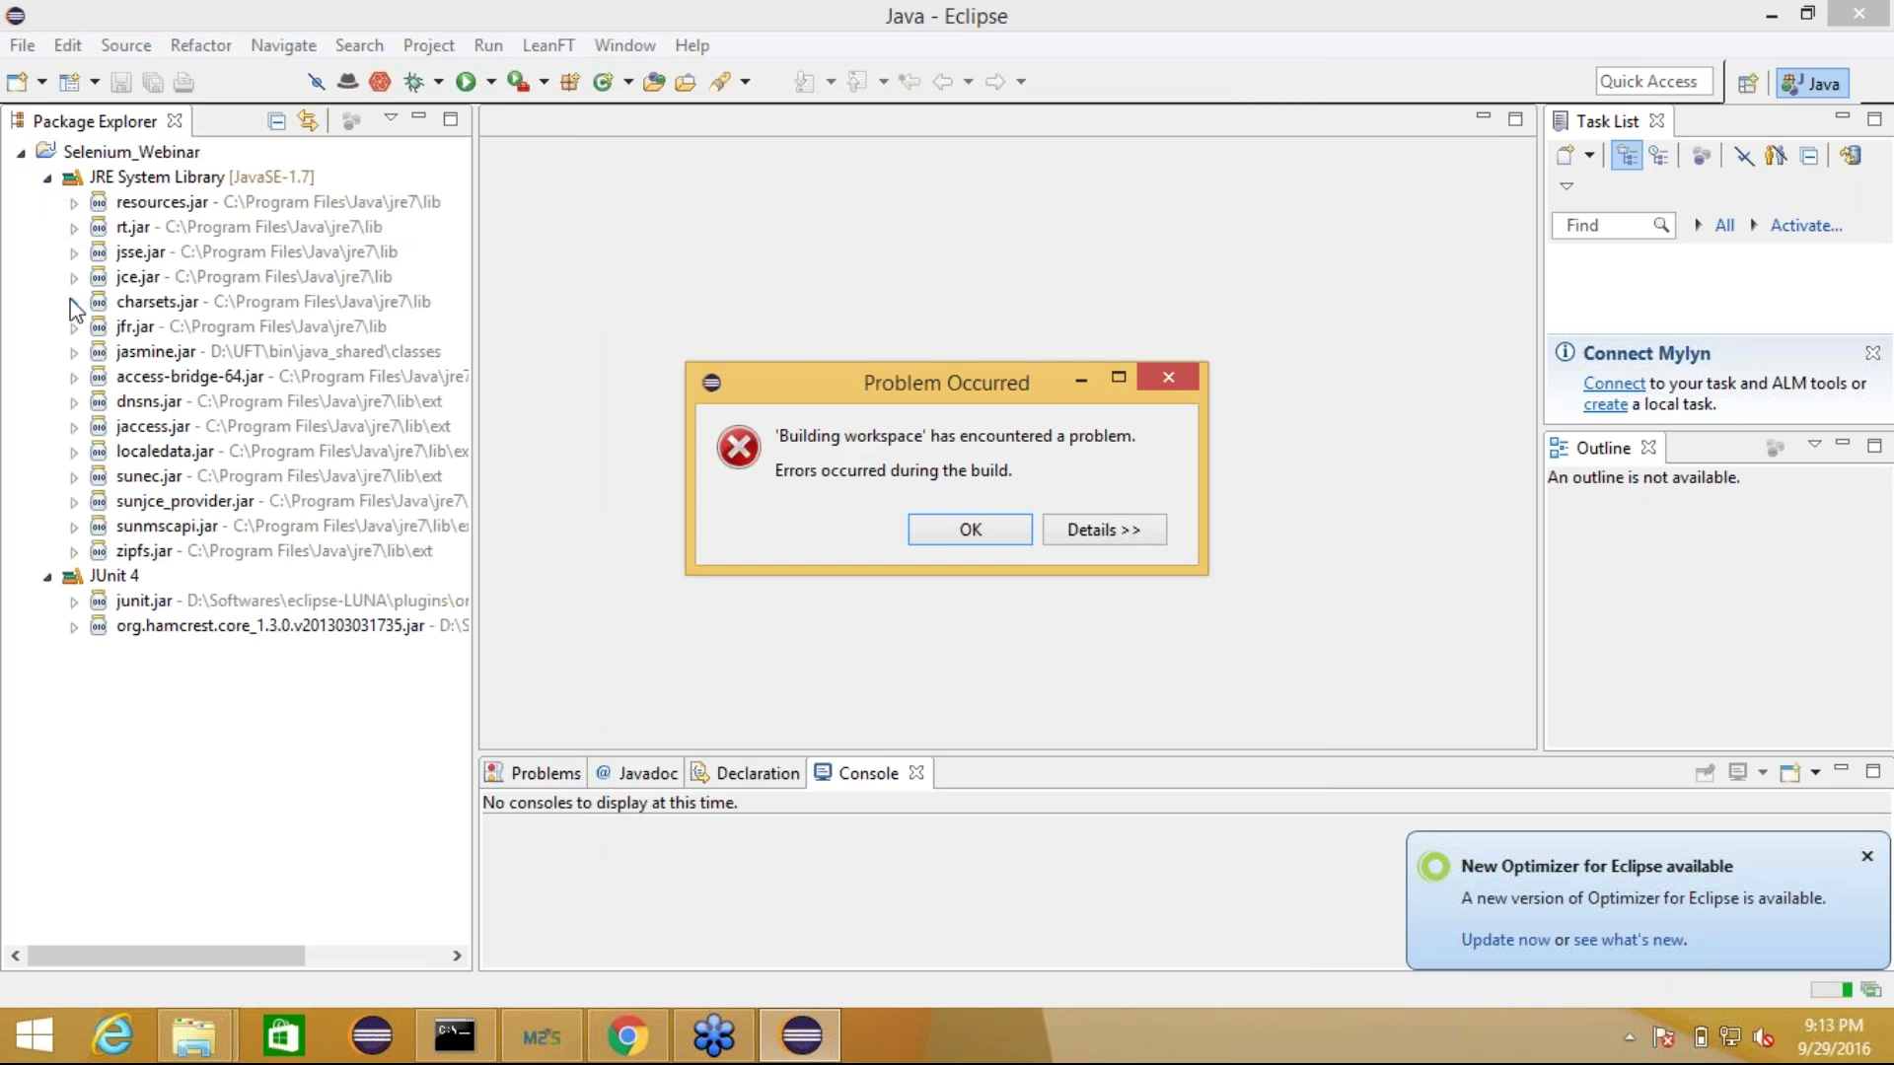
left_click(1021, 529)
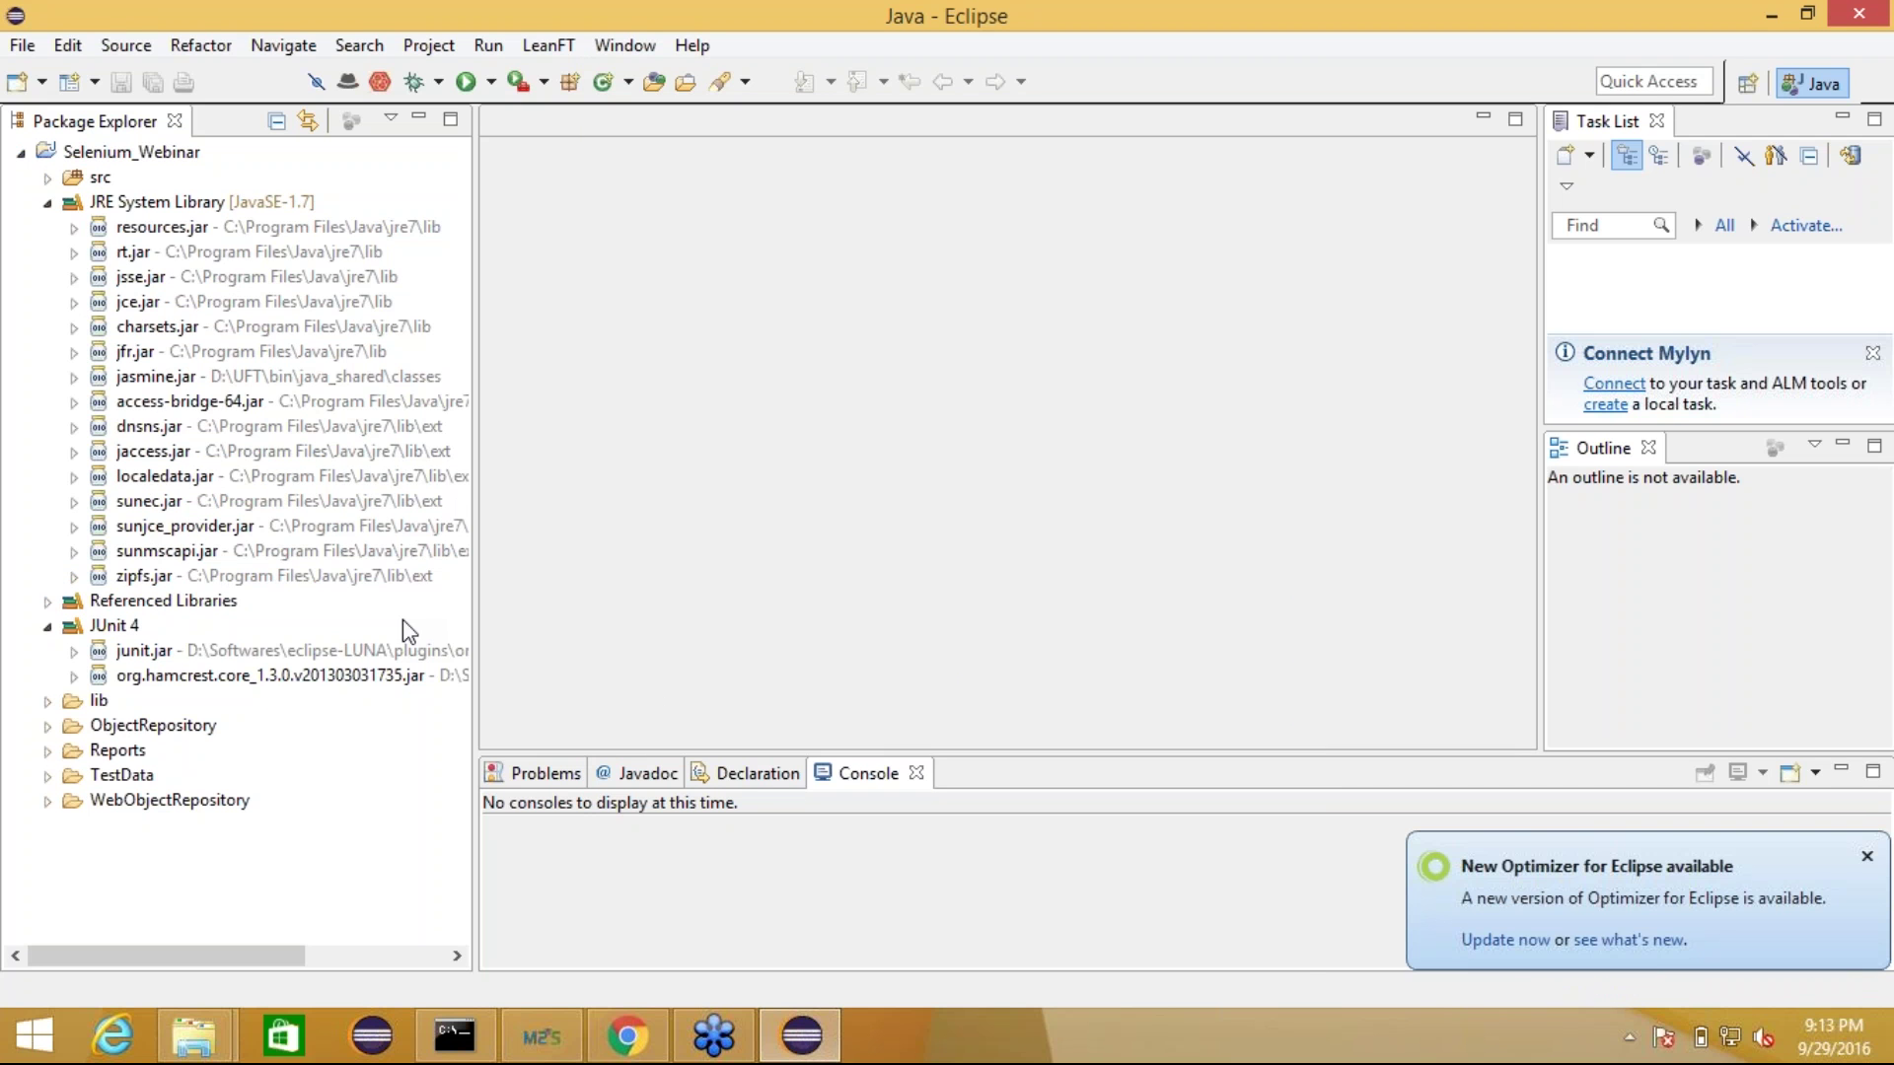
left_click(134, 252)
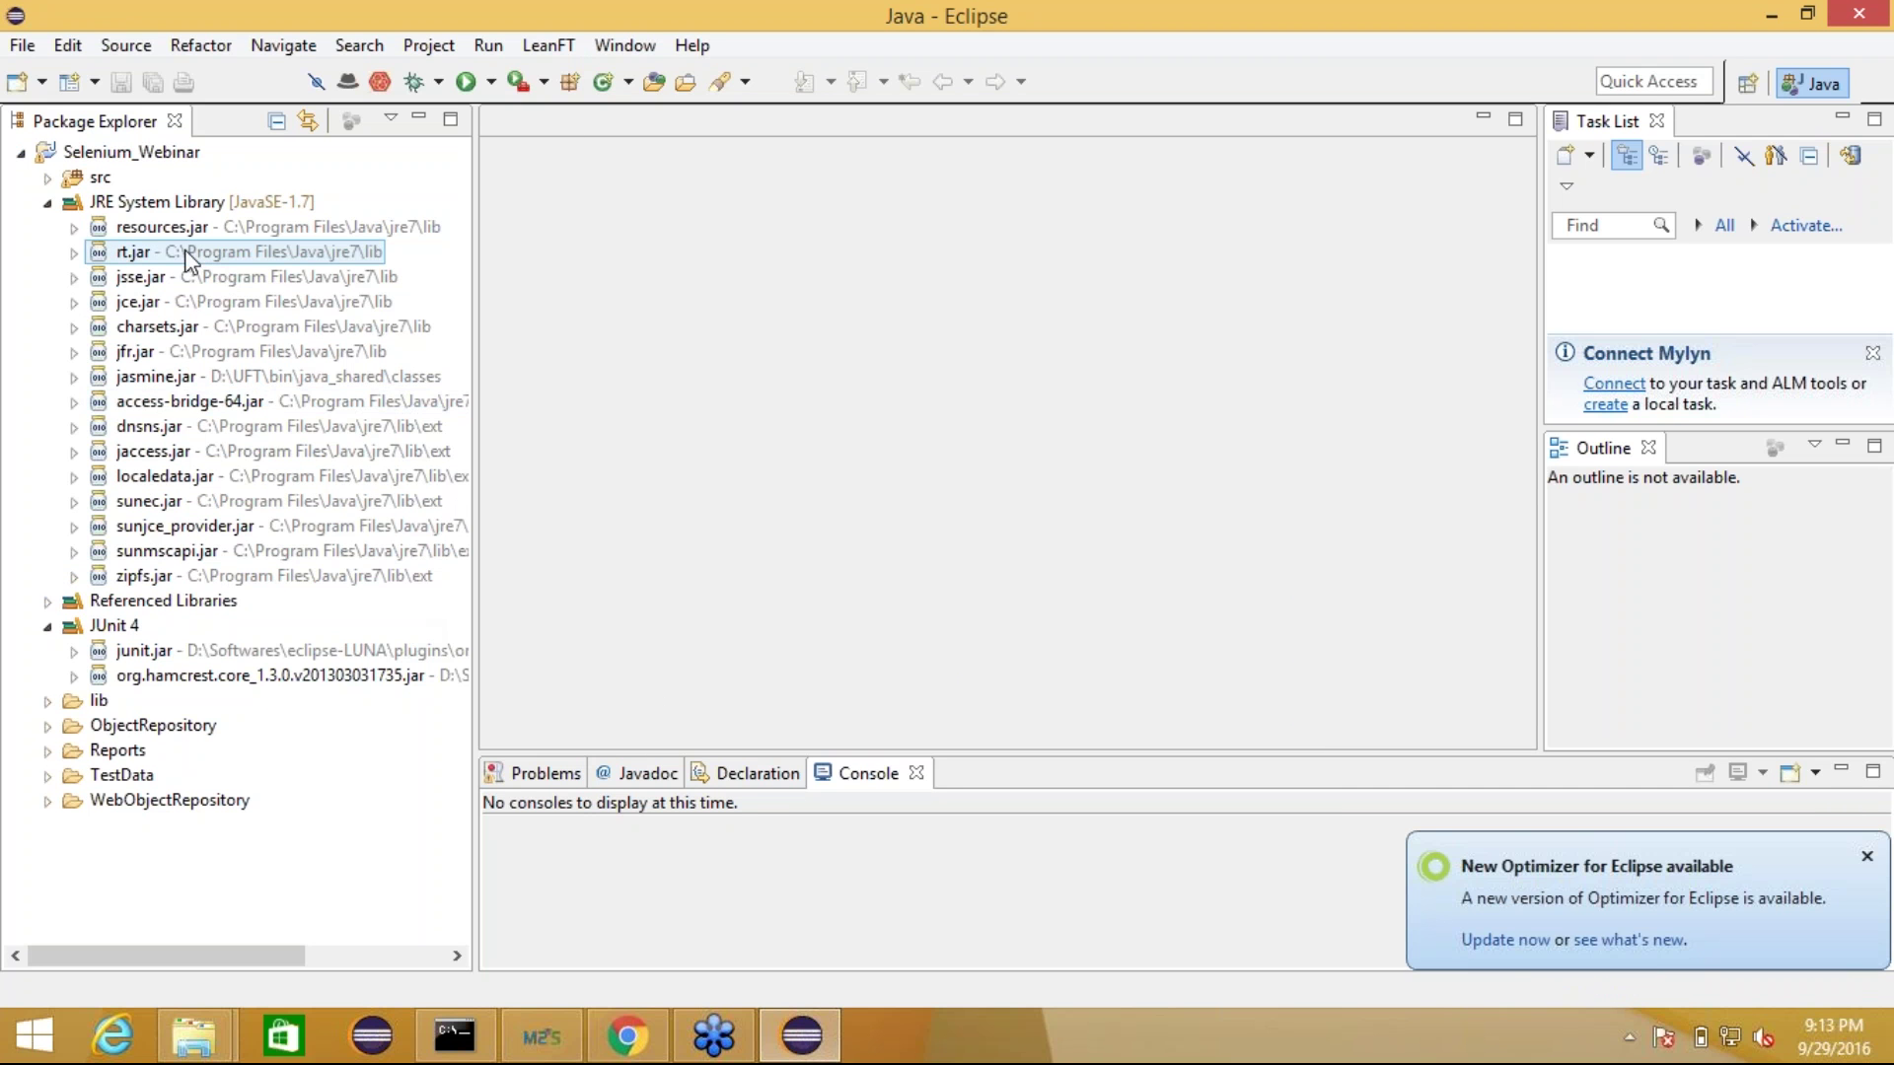
left_click(46, 181)
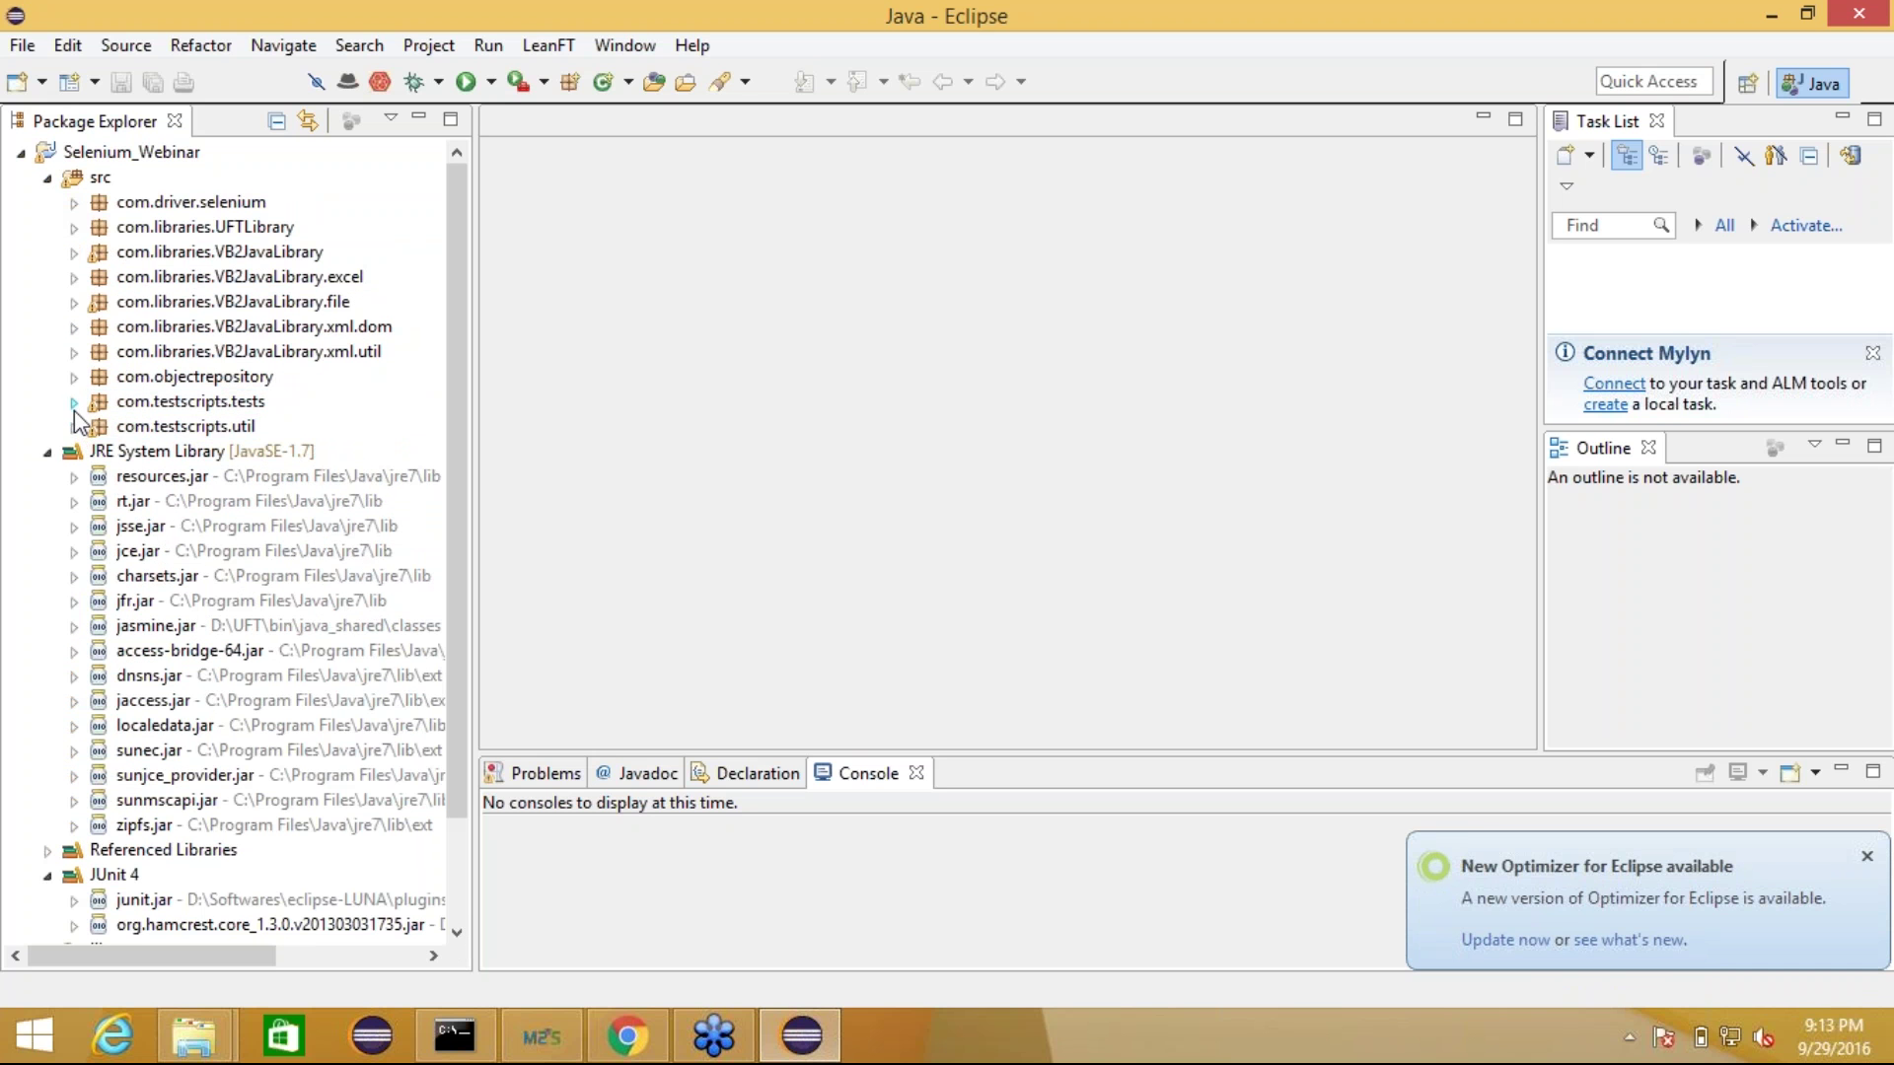
left_click(47, 450)
left_click(73, 401)
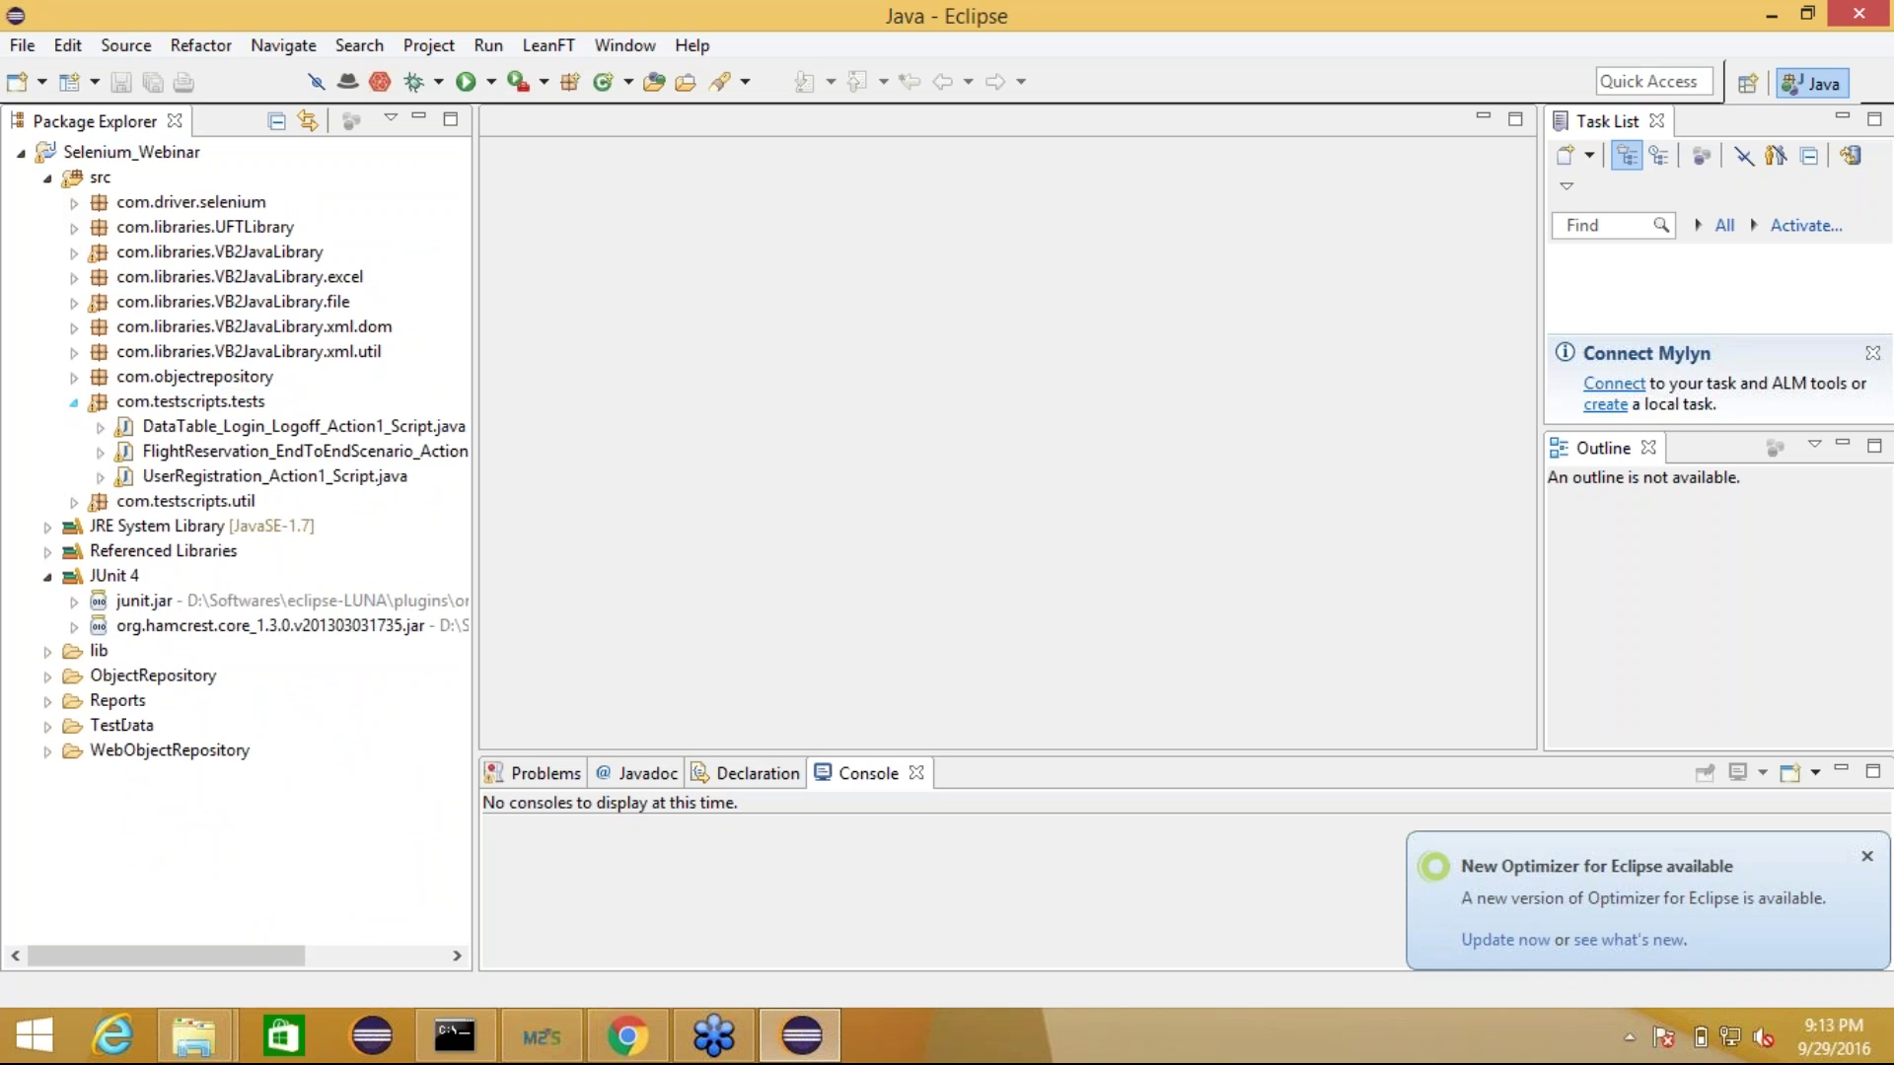
- Open the DataTable_Login_Logoff, UserRegistration and FlightReservation_EndToEndScenario scripts and review the flight reservation code through its registration and login sections
left_click(209, 434)
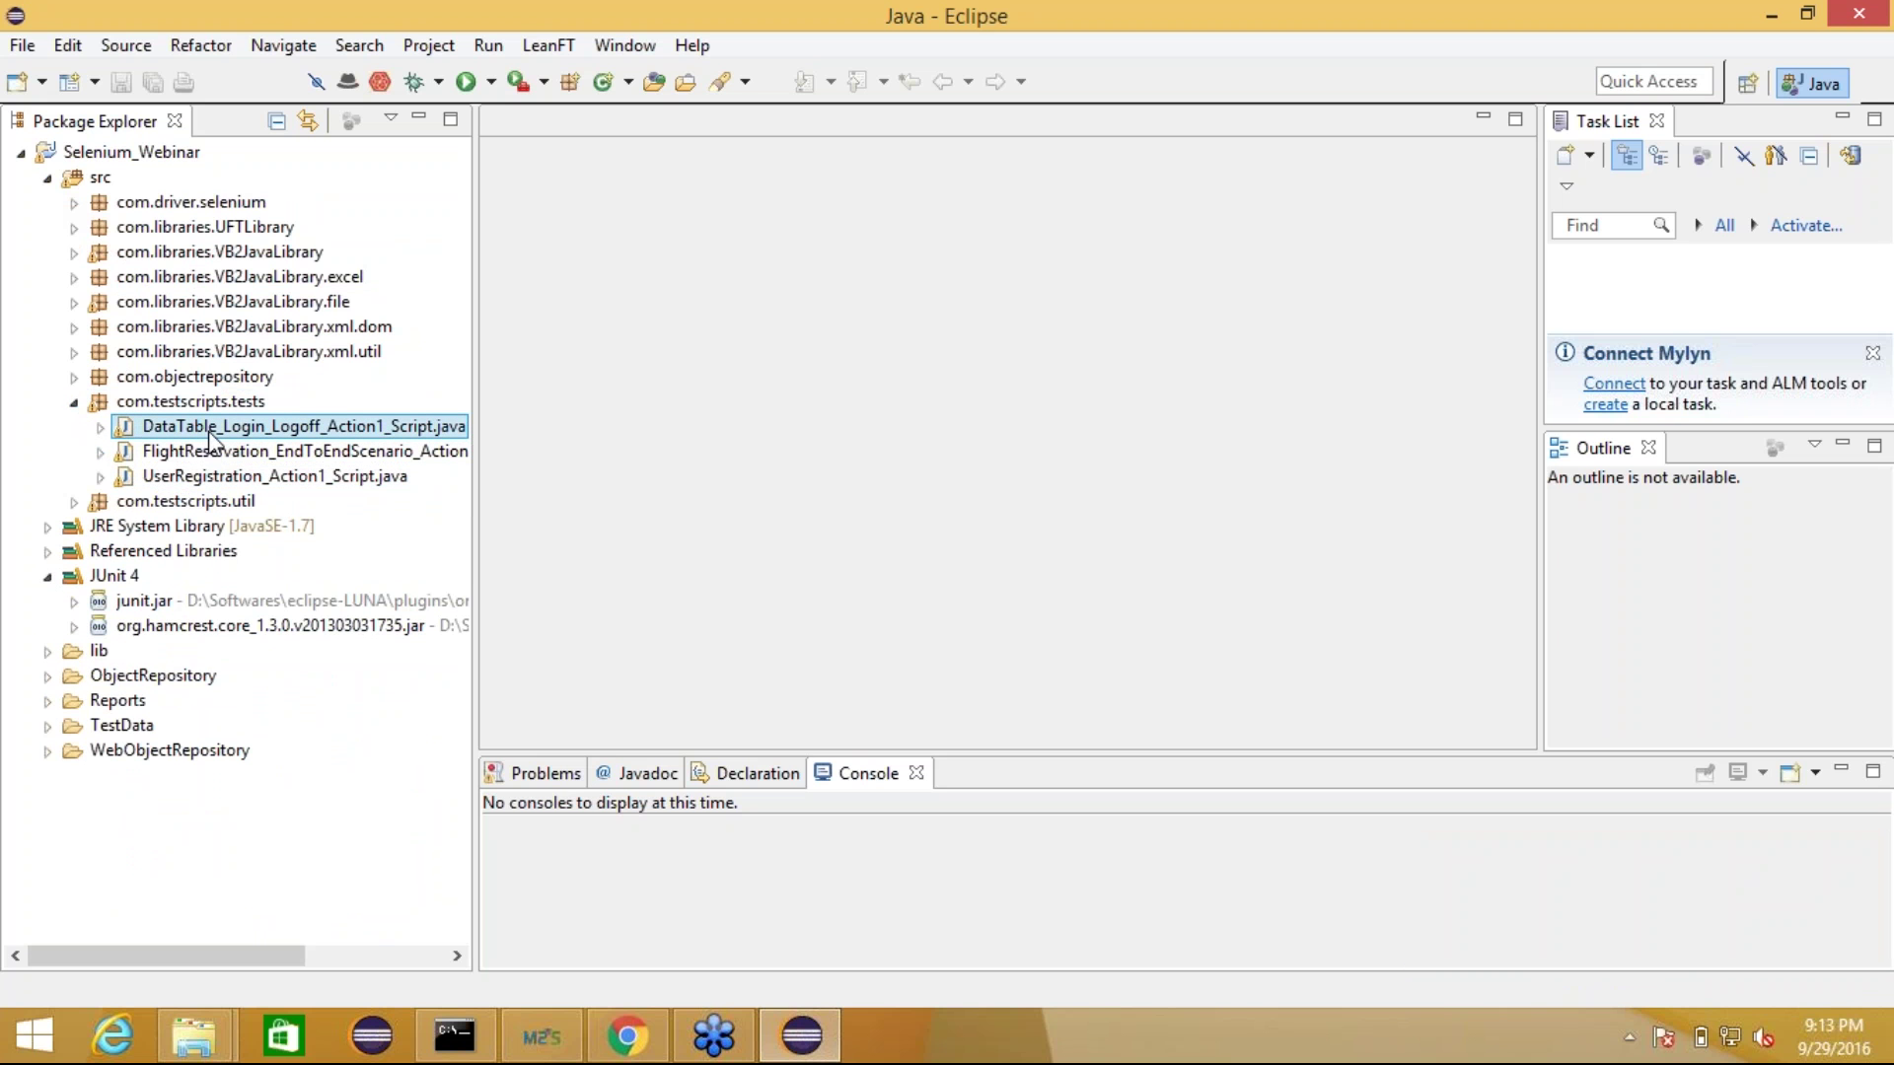
double_click(210, 434)
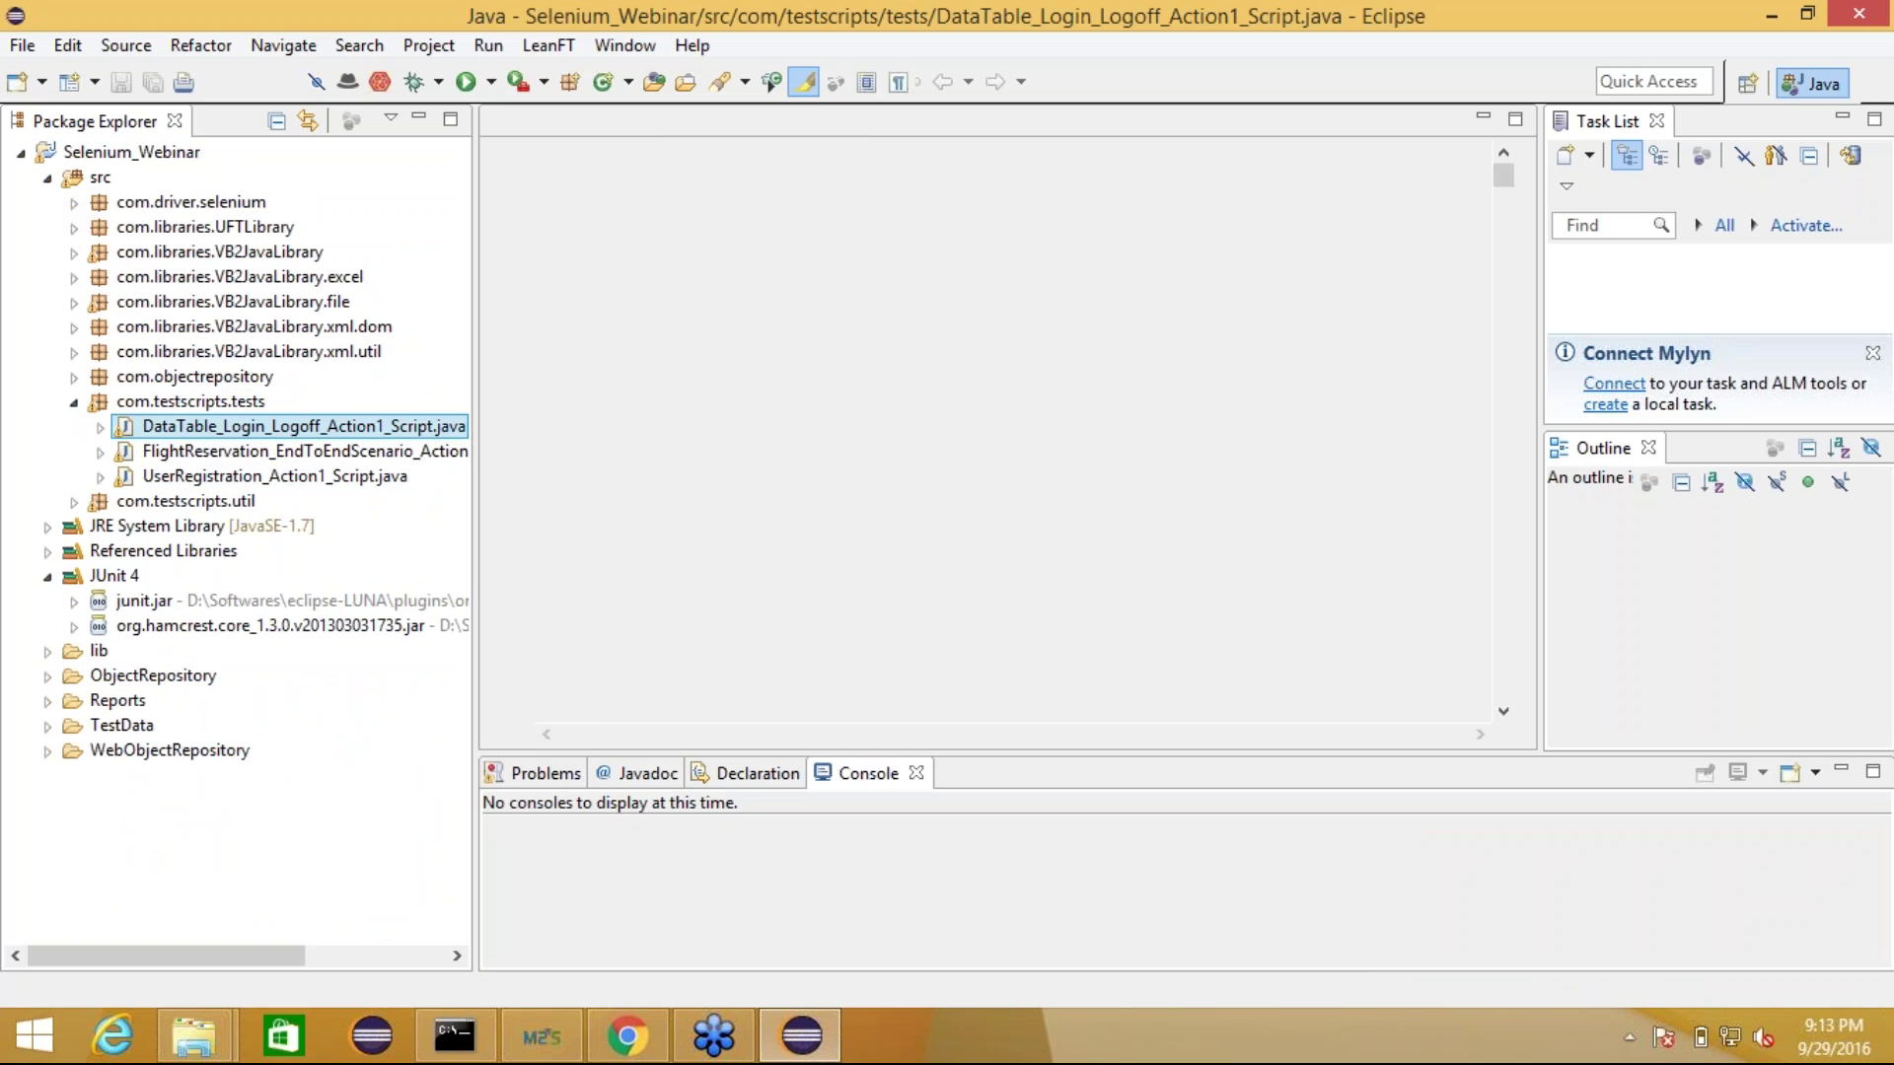
double_click(215, 477)
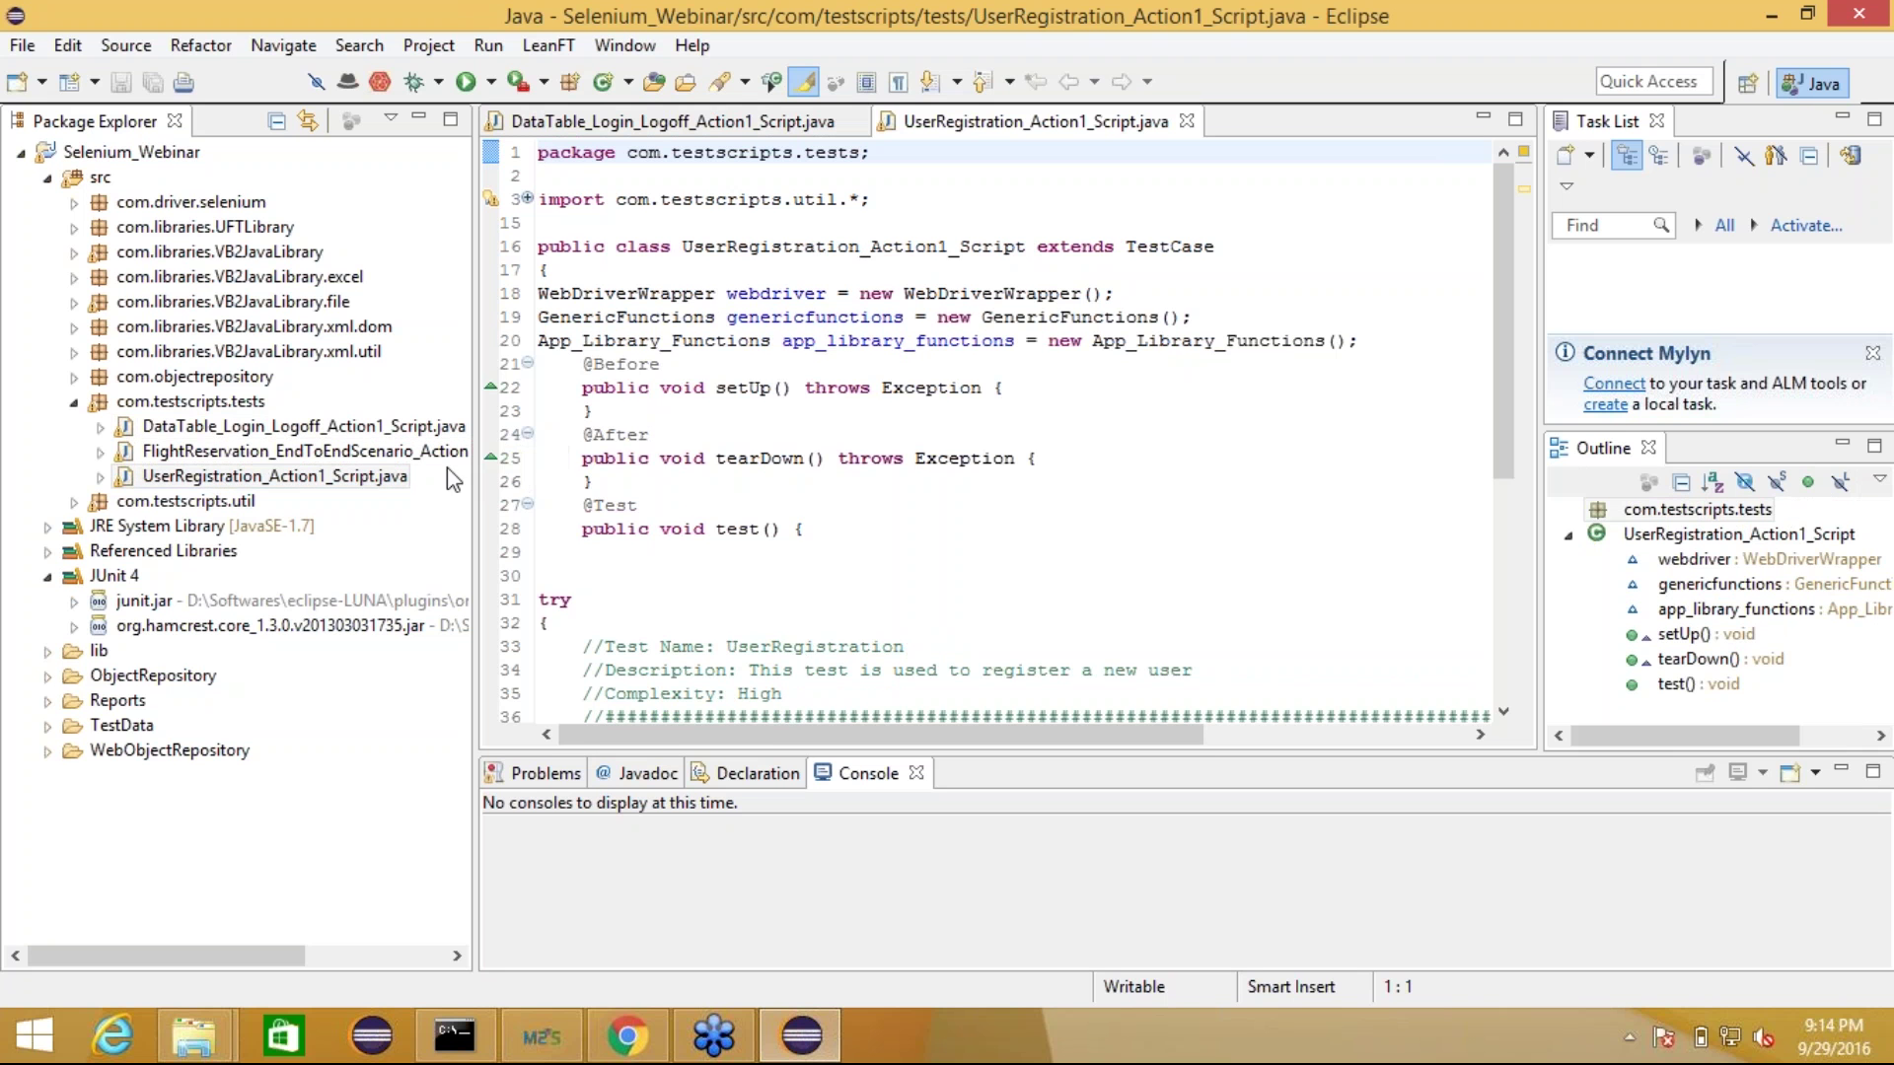
left_click(257, 450)
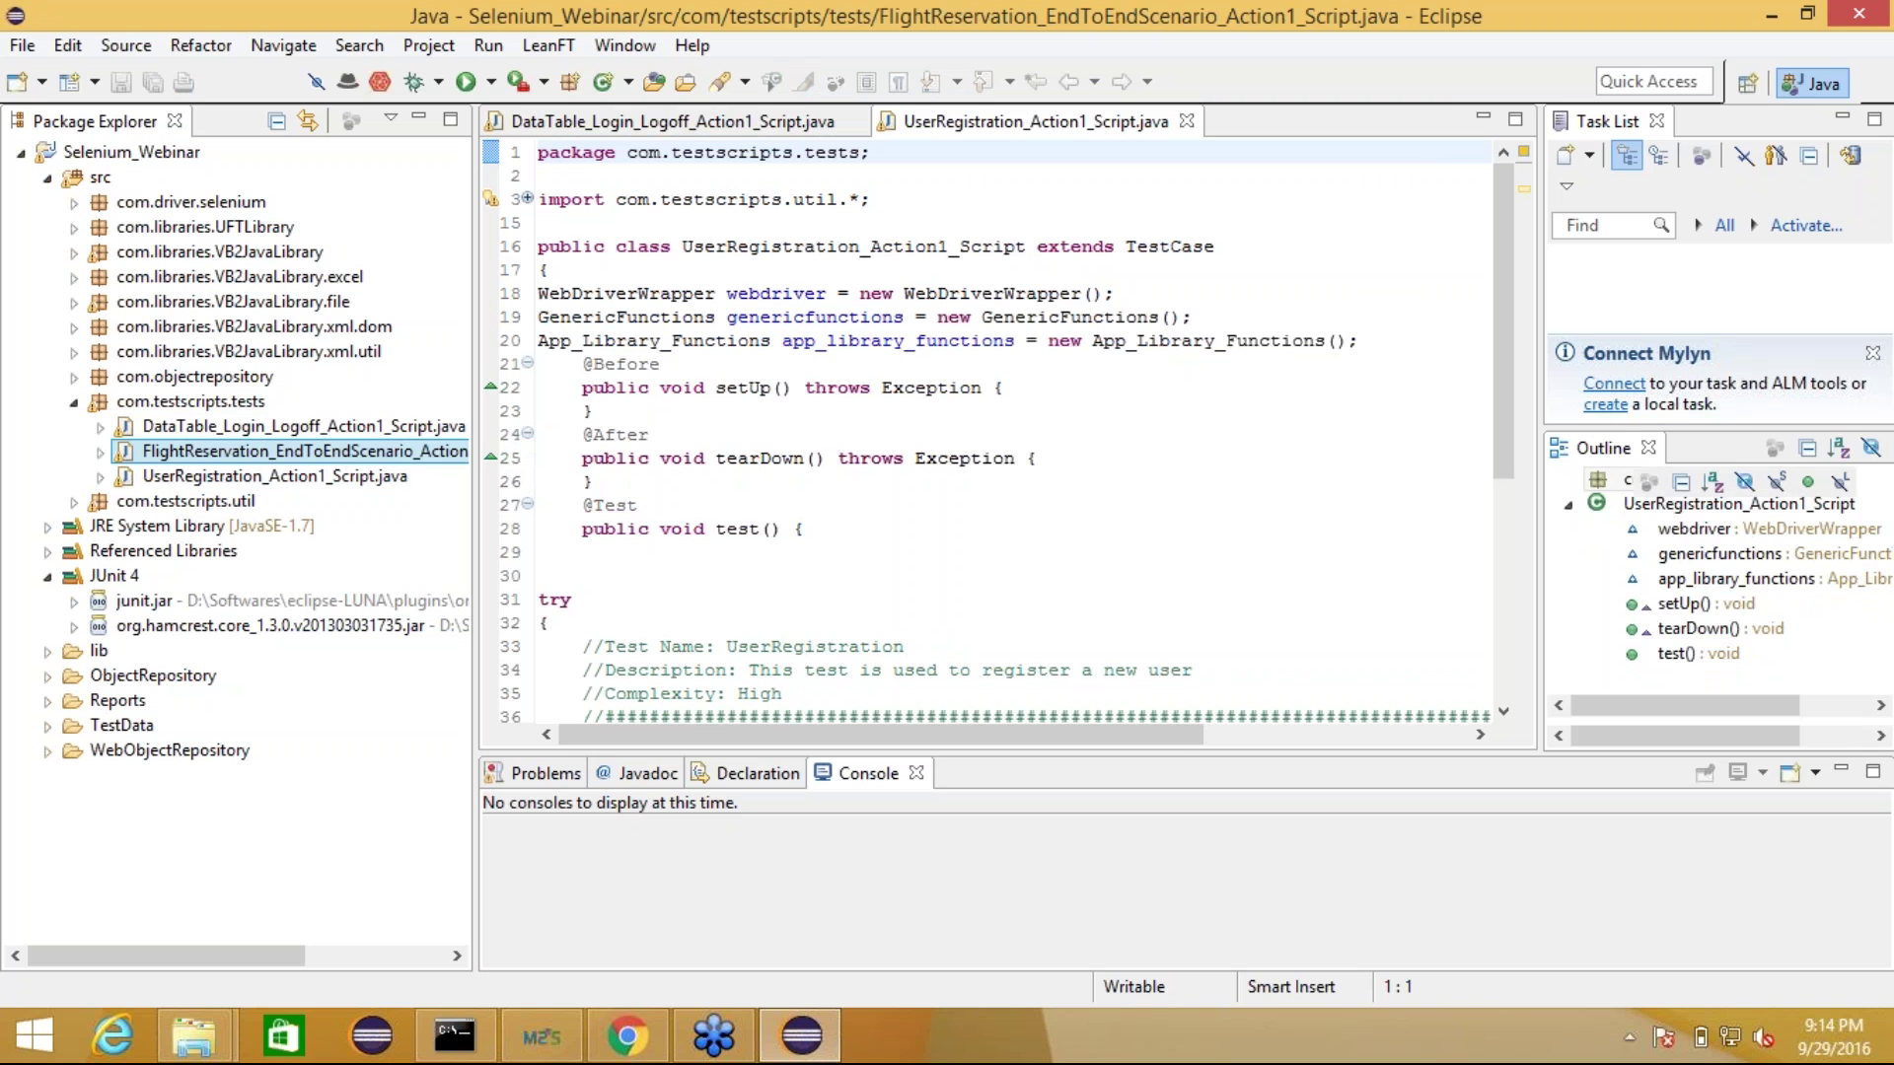
double_click(258, 451)
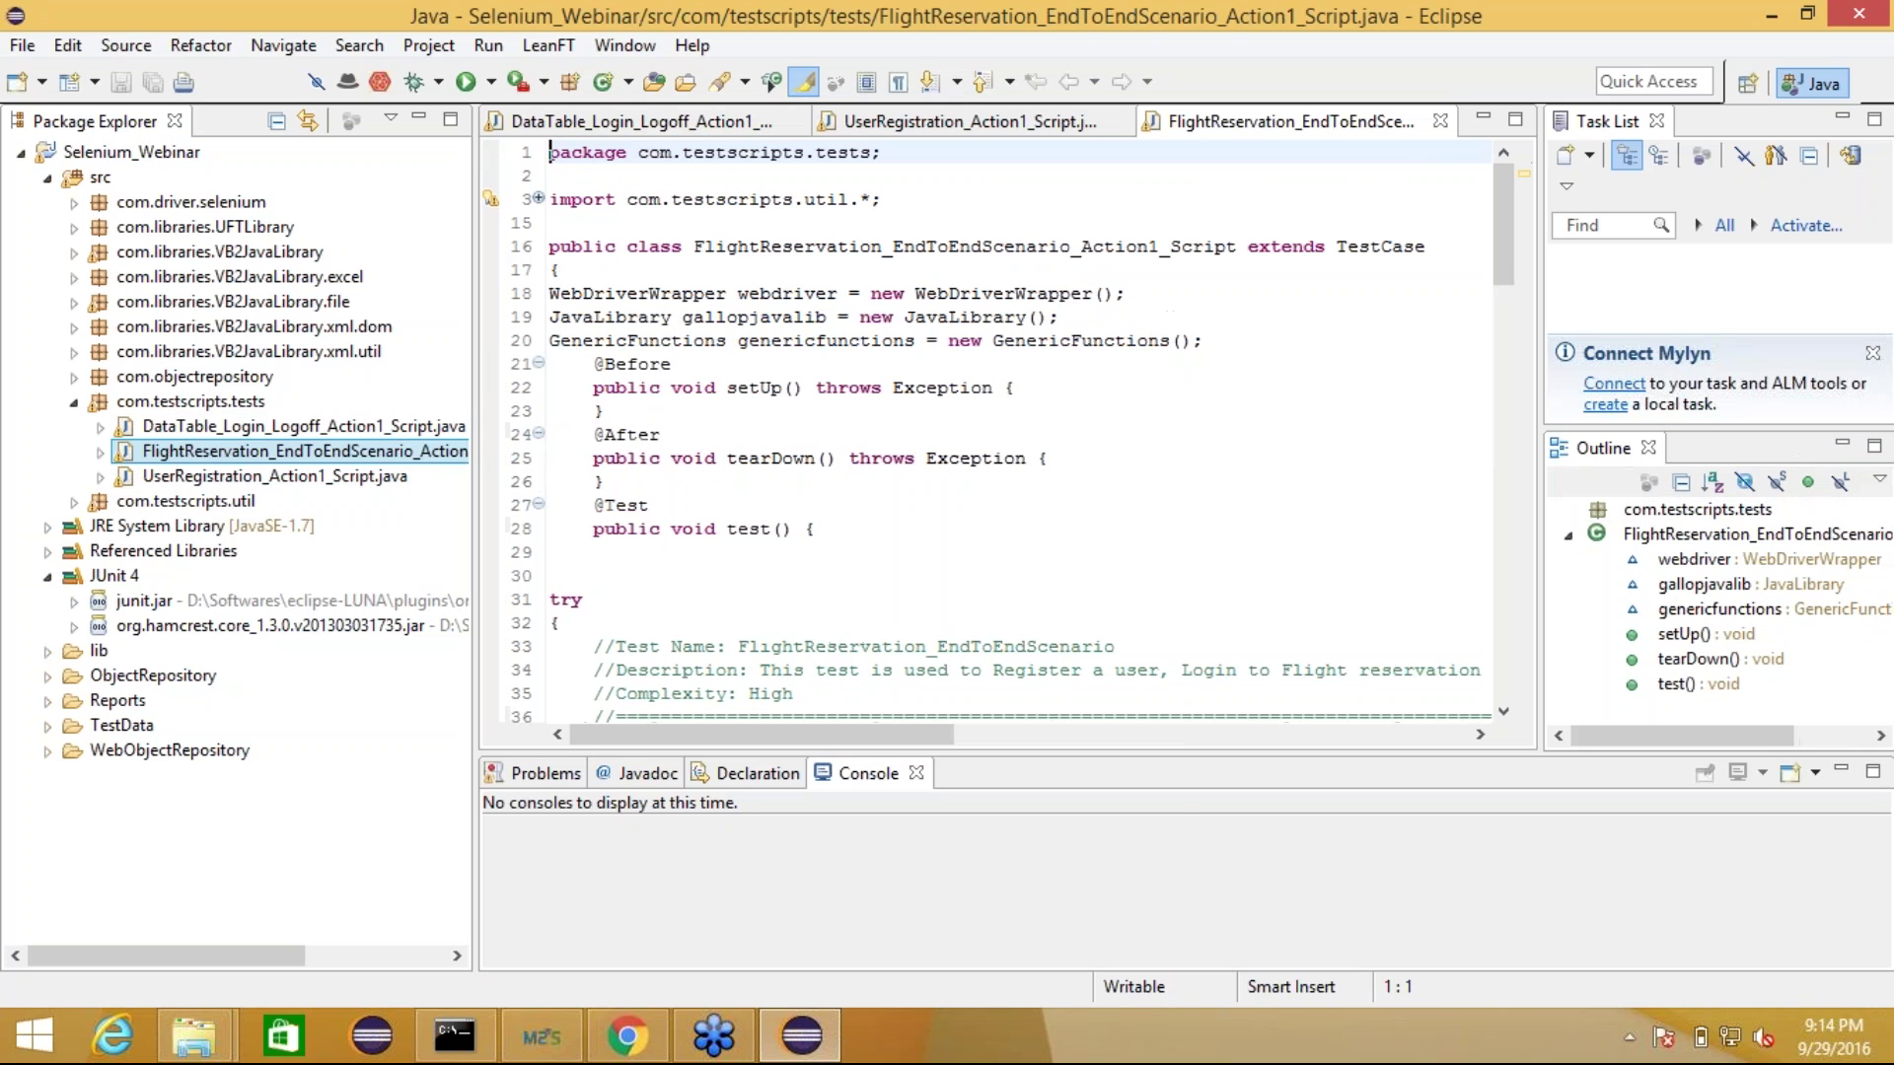
left_click(835, 341)
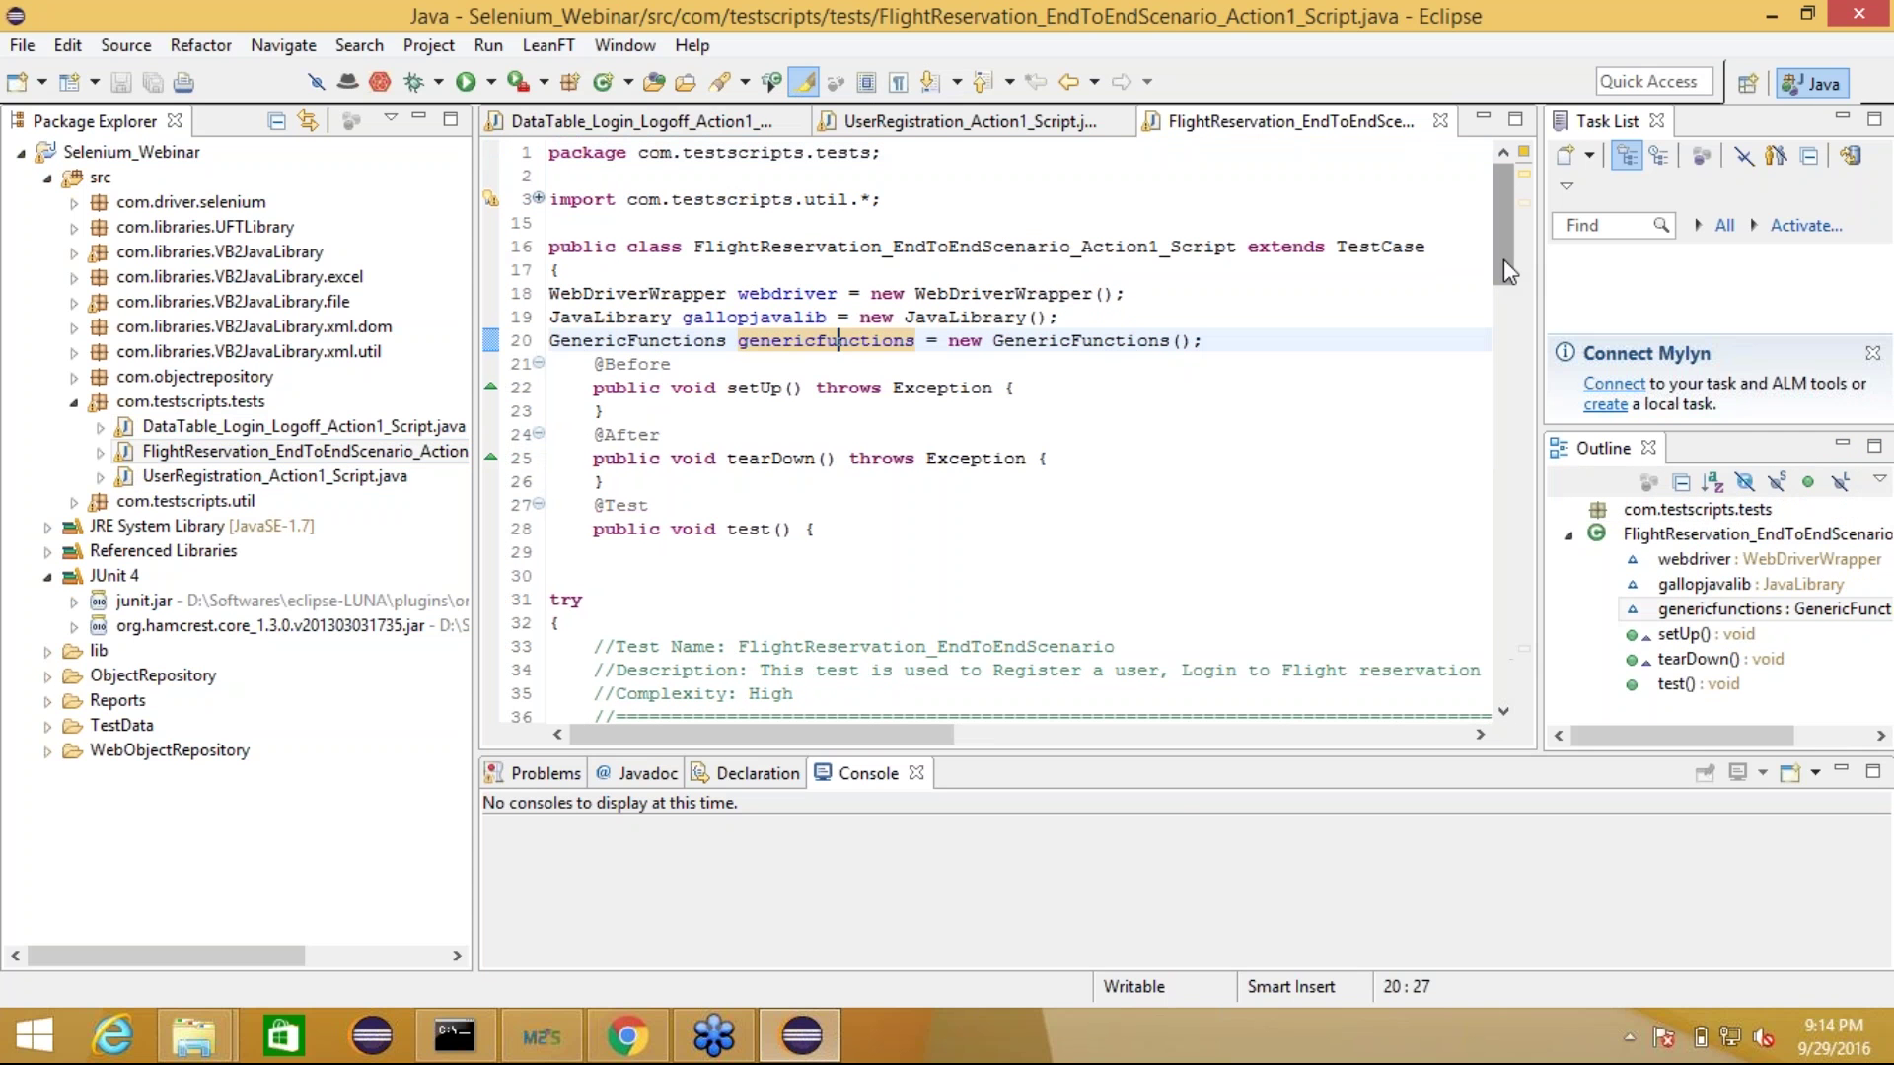
left_click_drag(1503, 260, 1506, 439)
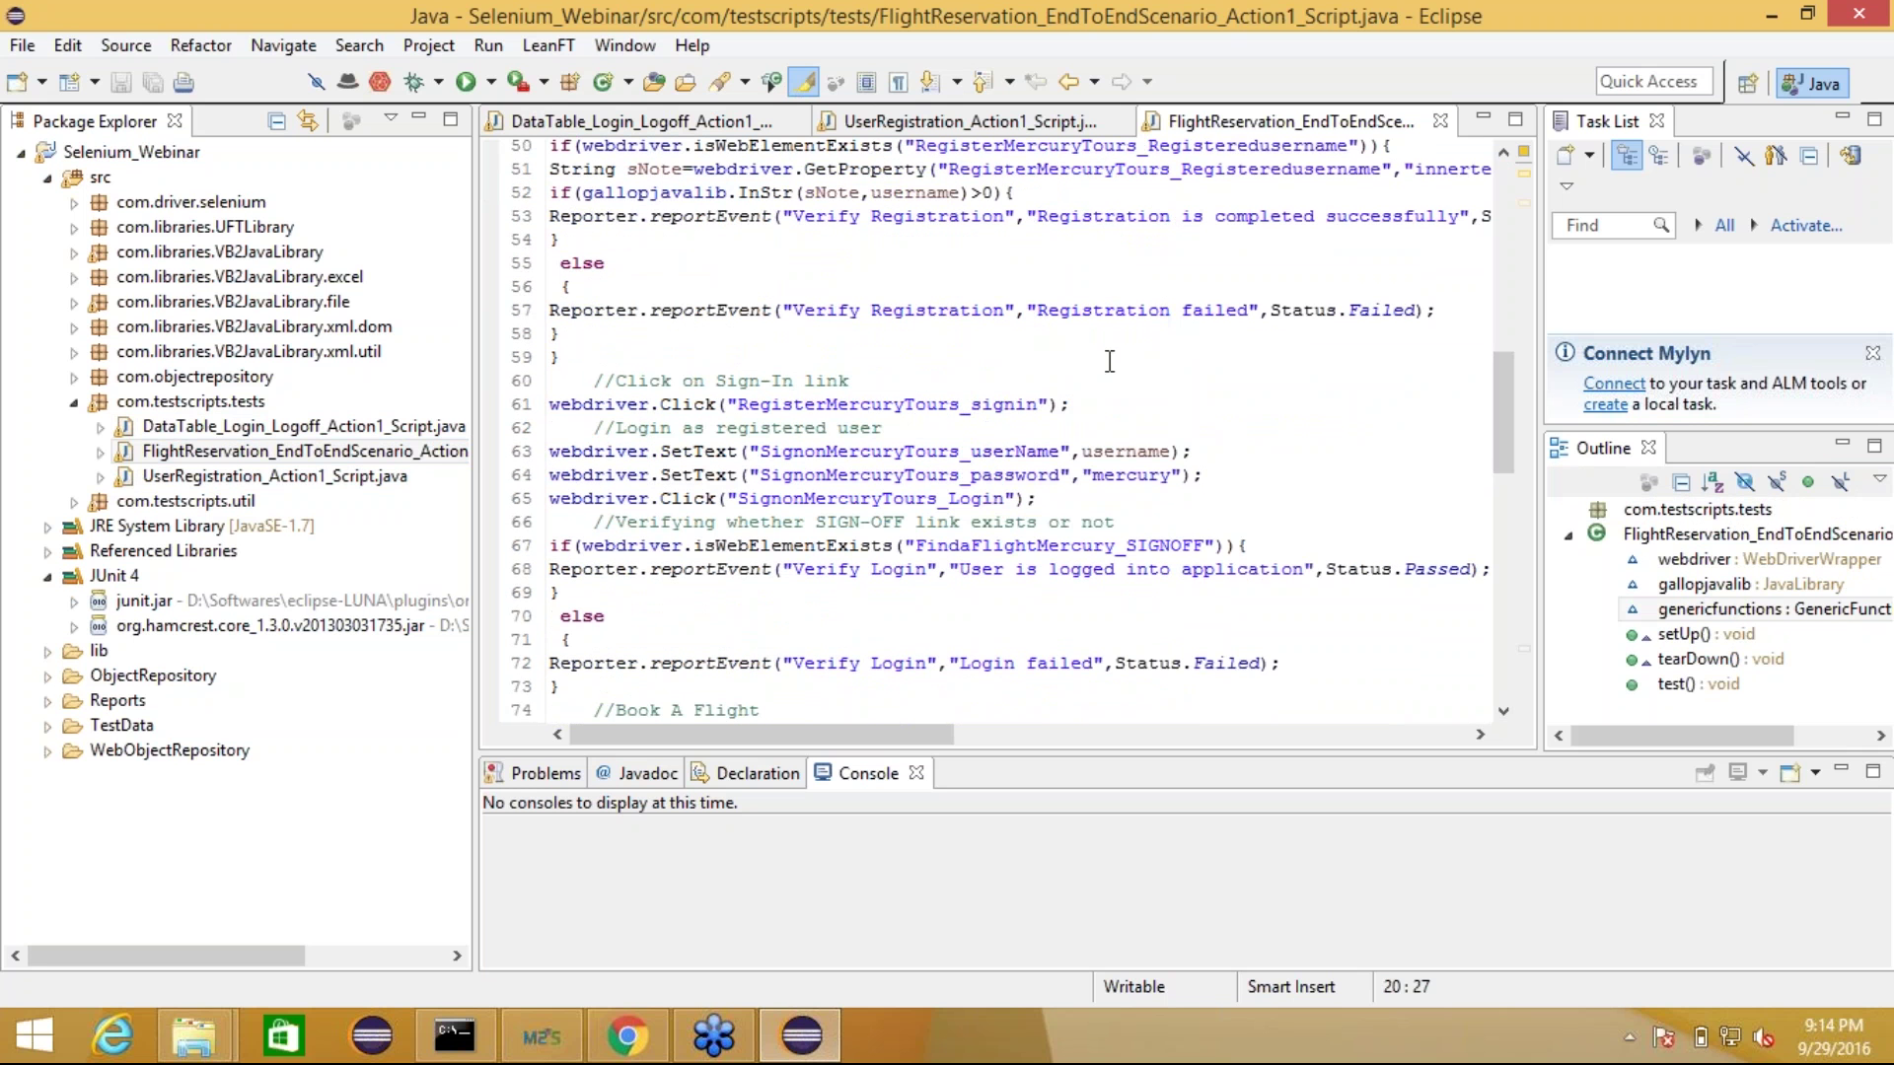
- Run the FlightReservation_EndToEndScenario script as a JUnit test, dismiss Chrome's developer mode extensions warning and minimize the browser after the booking
left_click(410, 478)
left_click(415, 438)
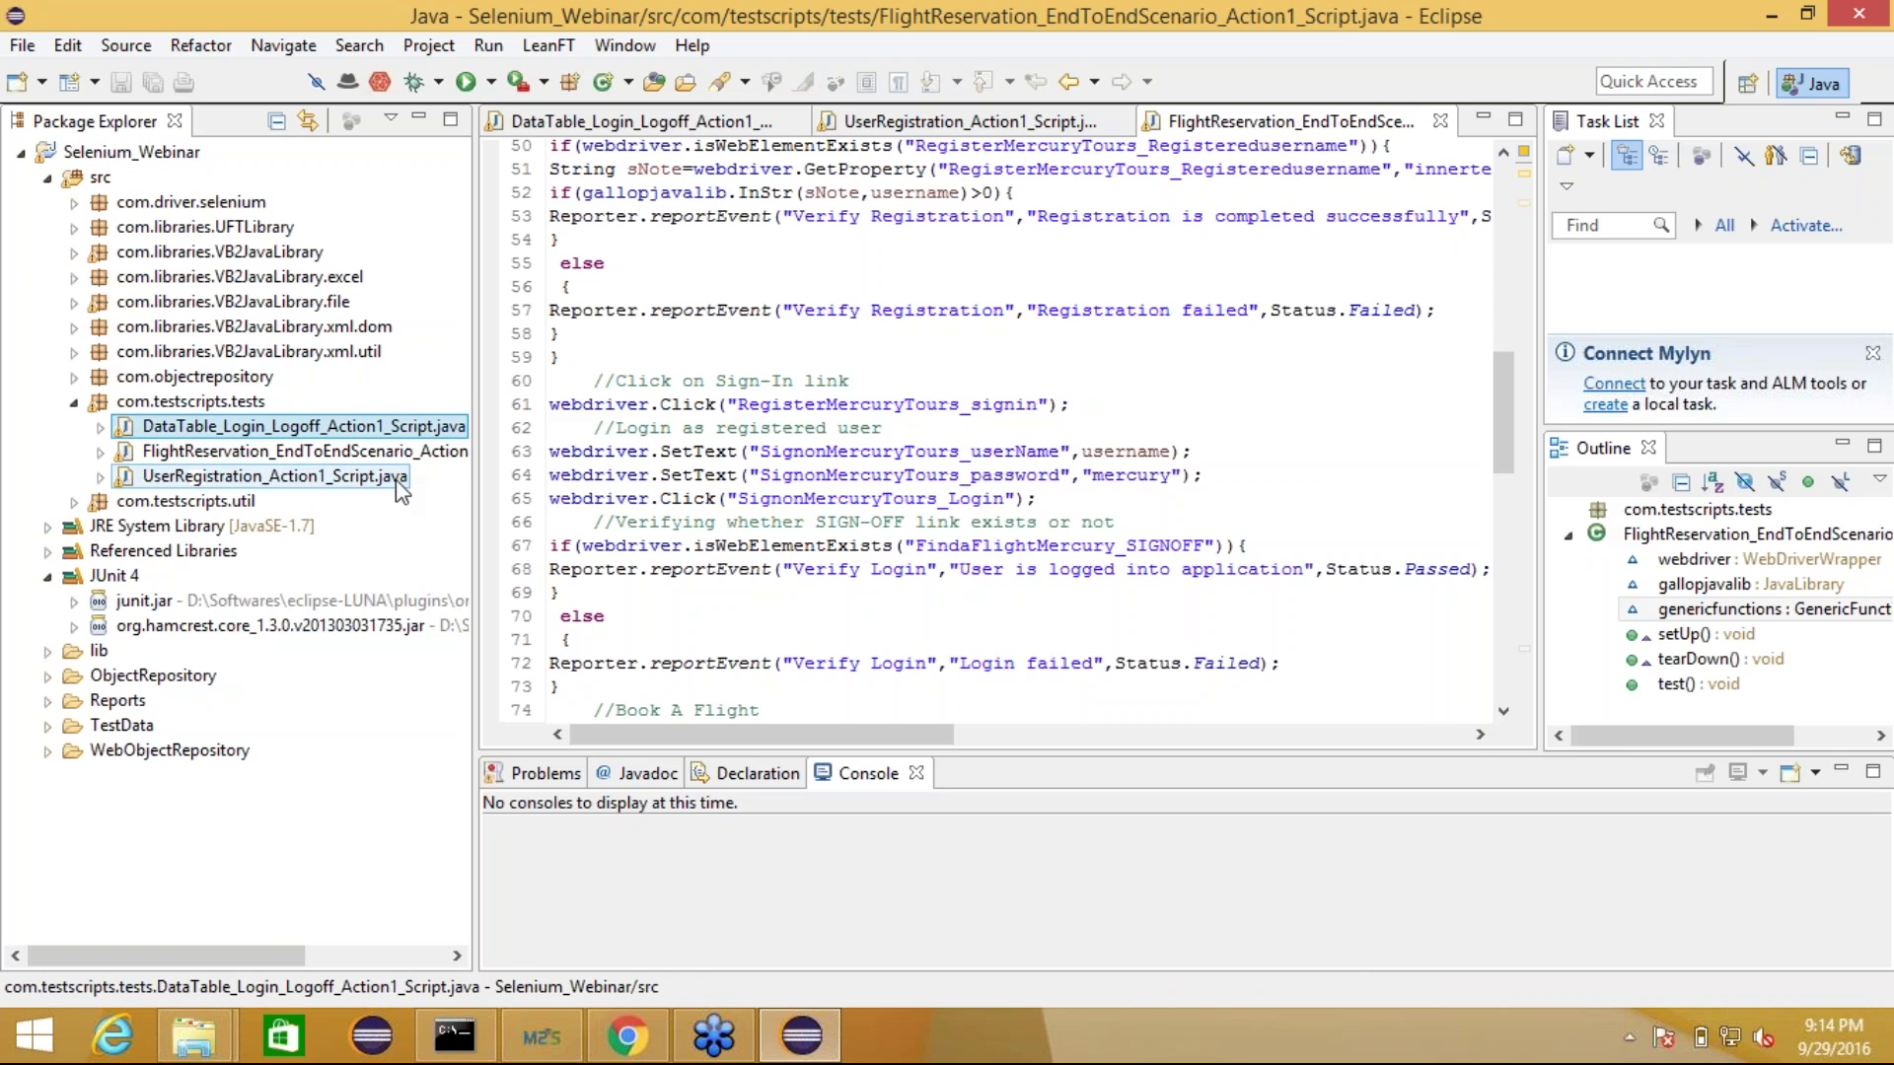
left_click(407, 477)
left_click(412, 435)
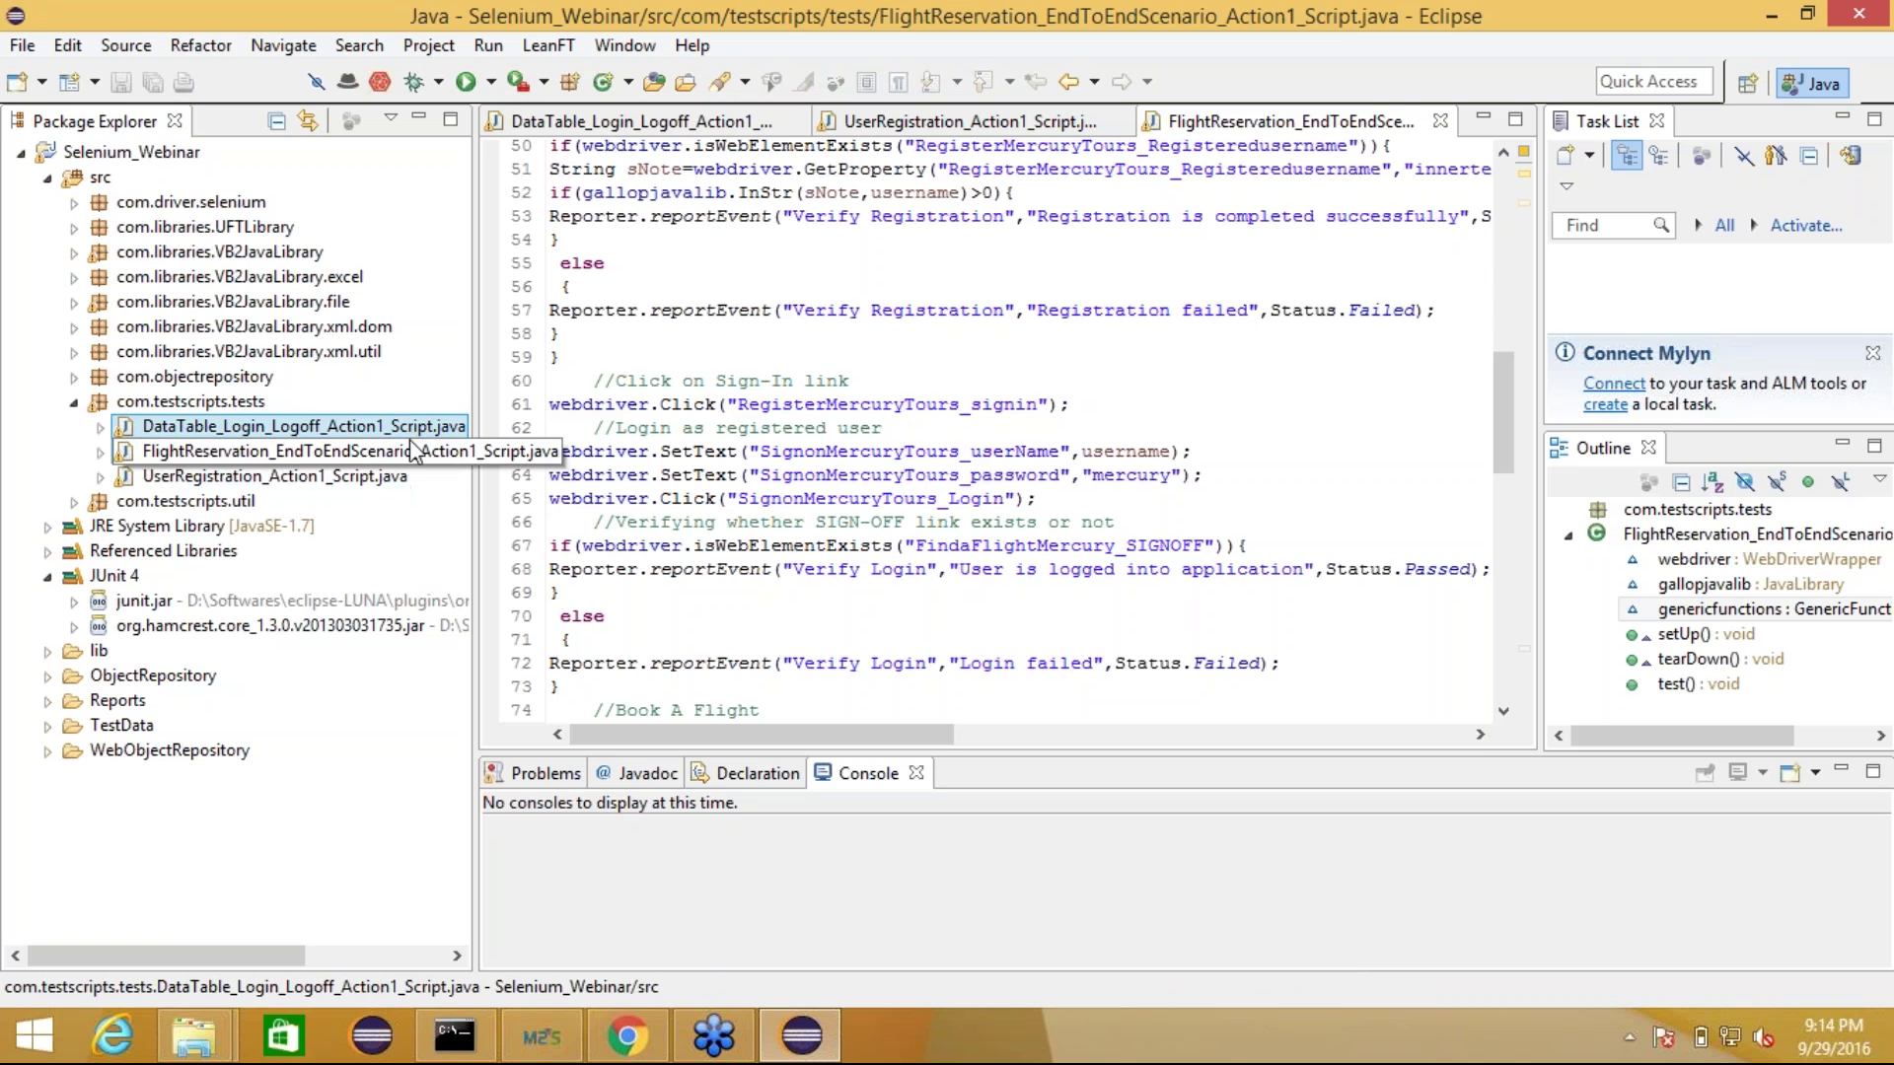
left_click(414, 455)
double_click(415, 452)
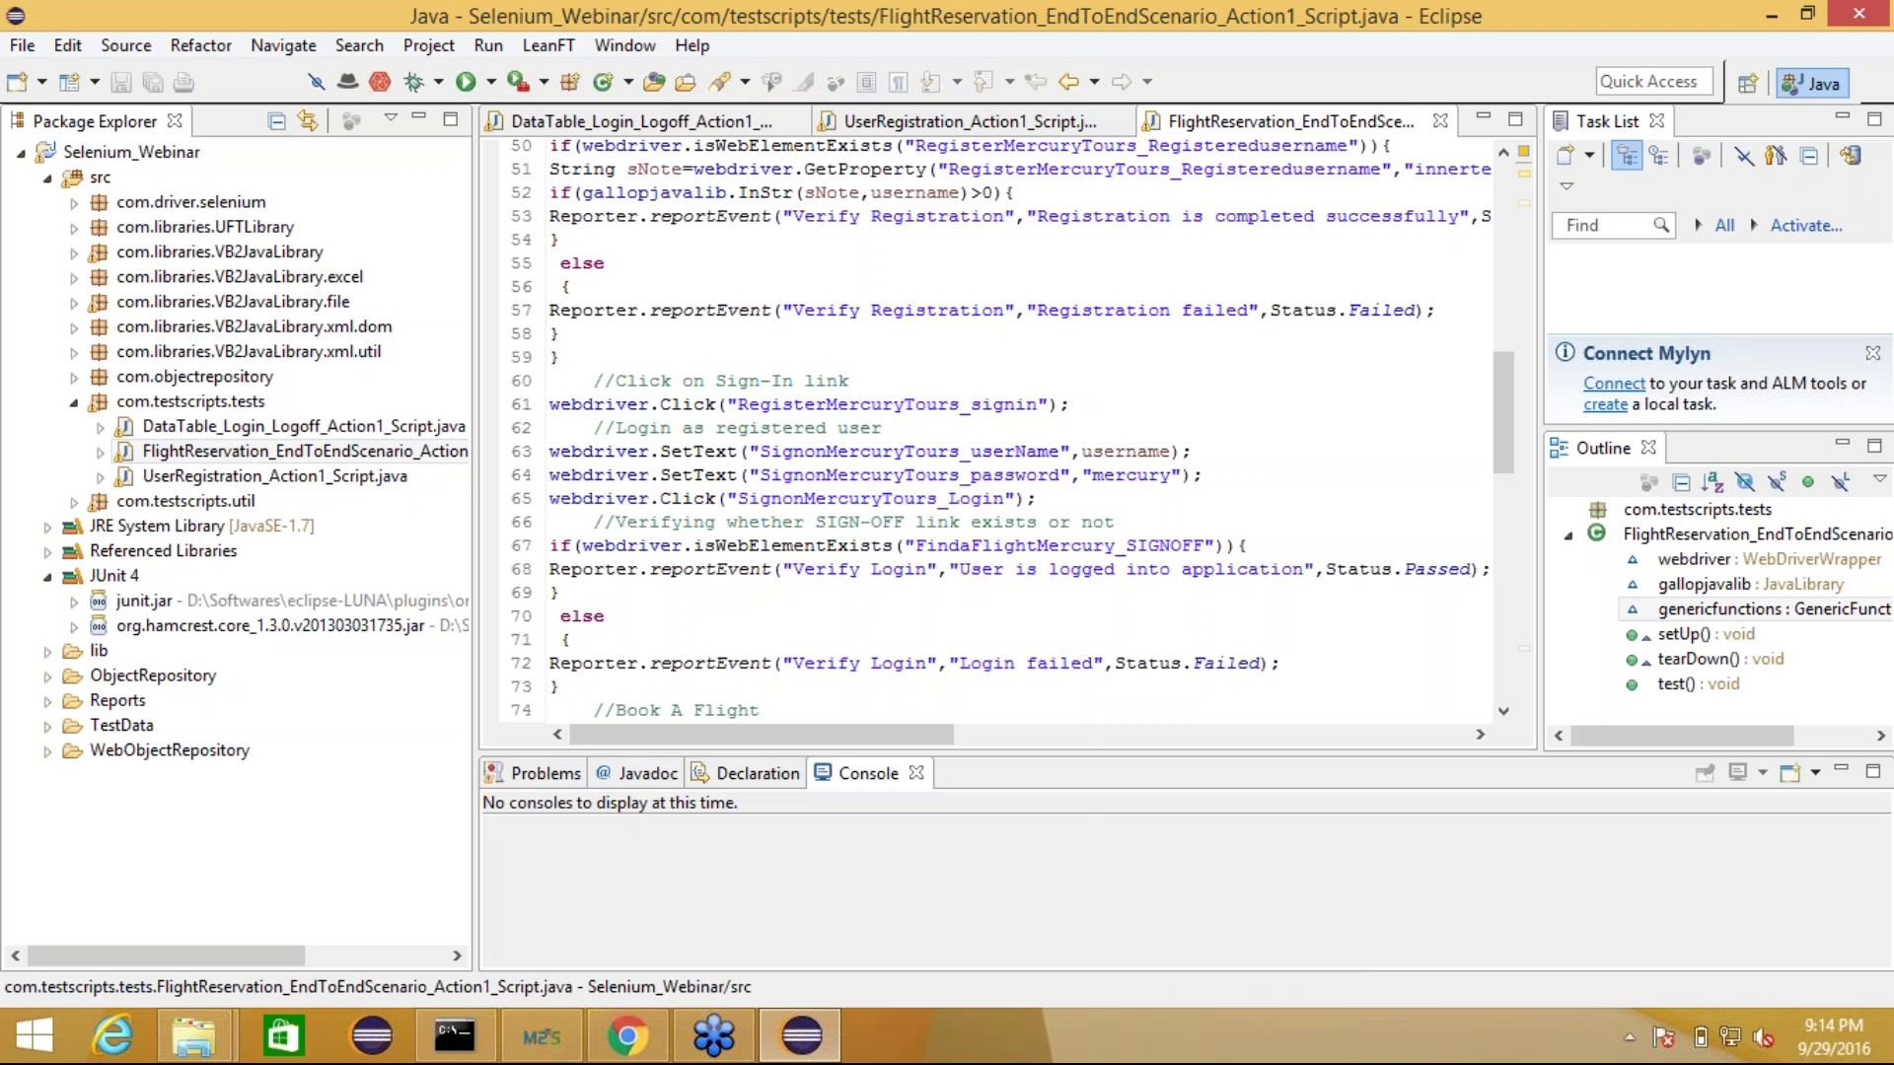
right_click(663, 592)
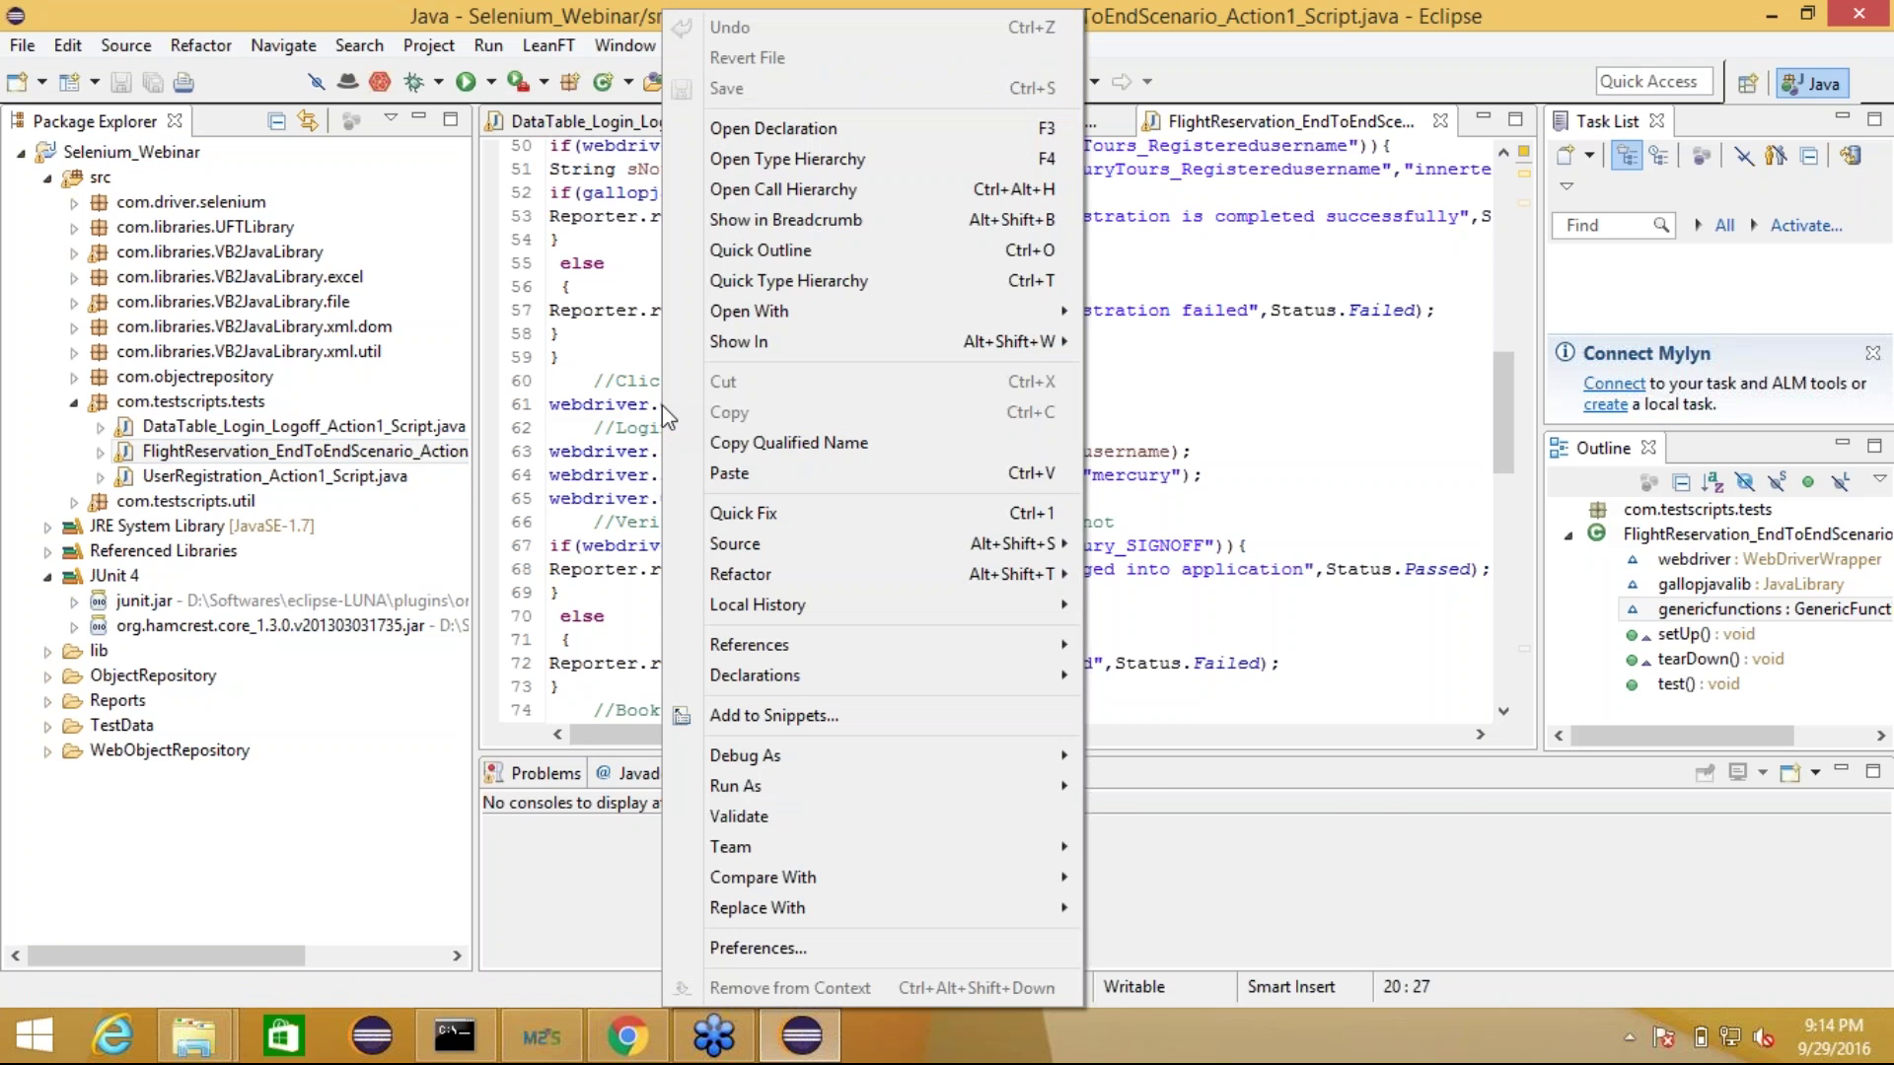
mouse_move(915, 785)
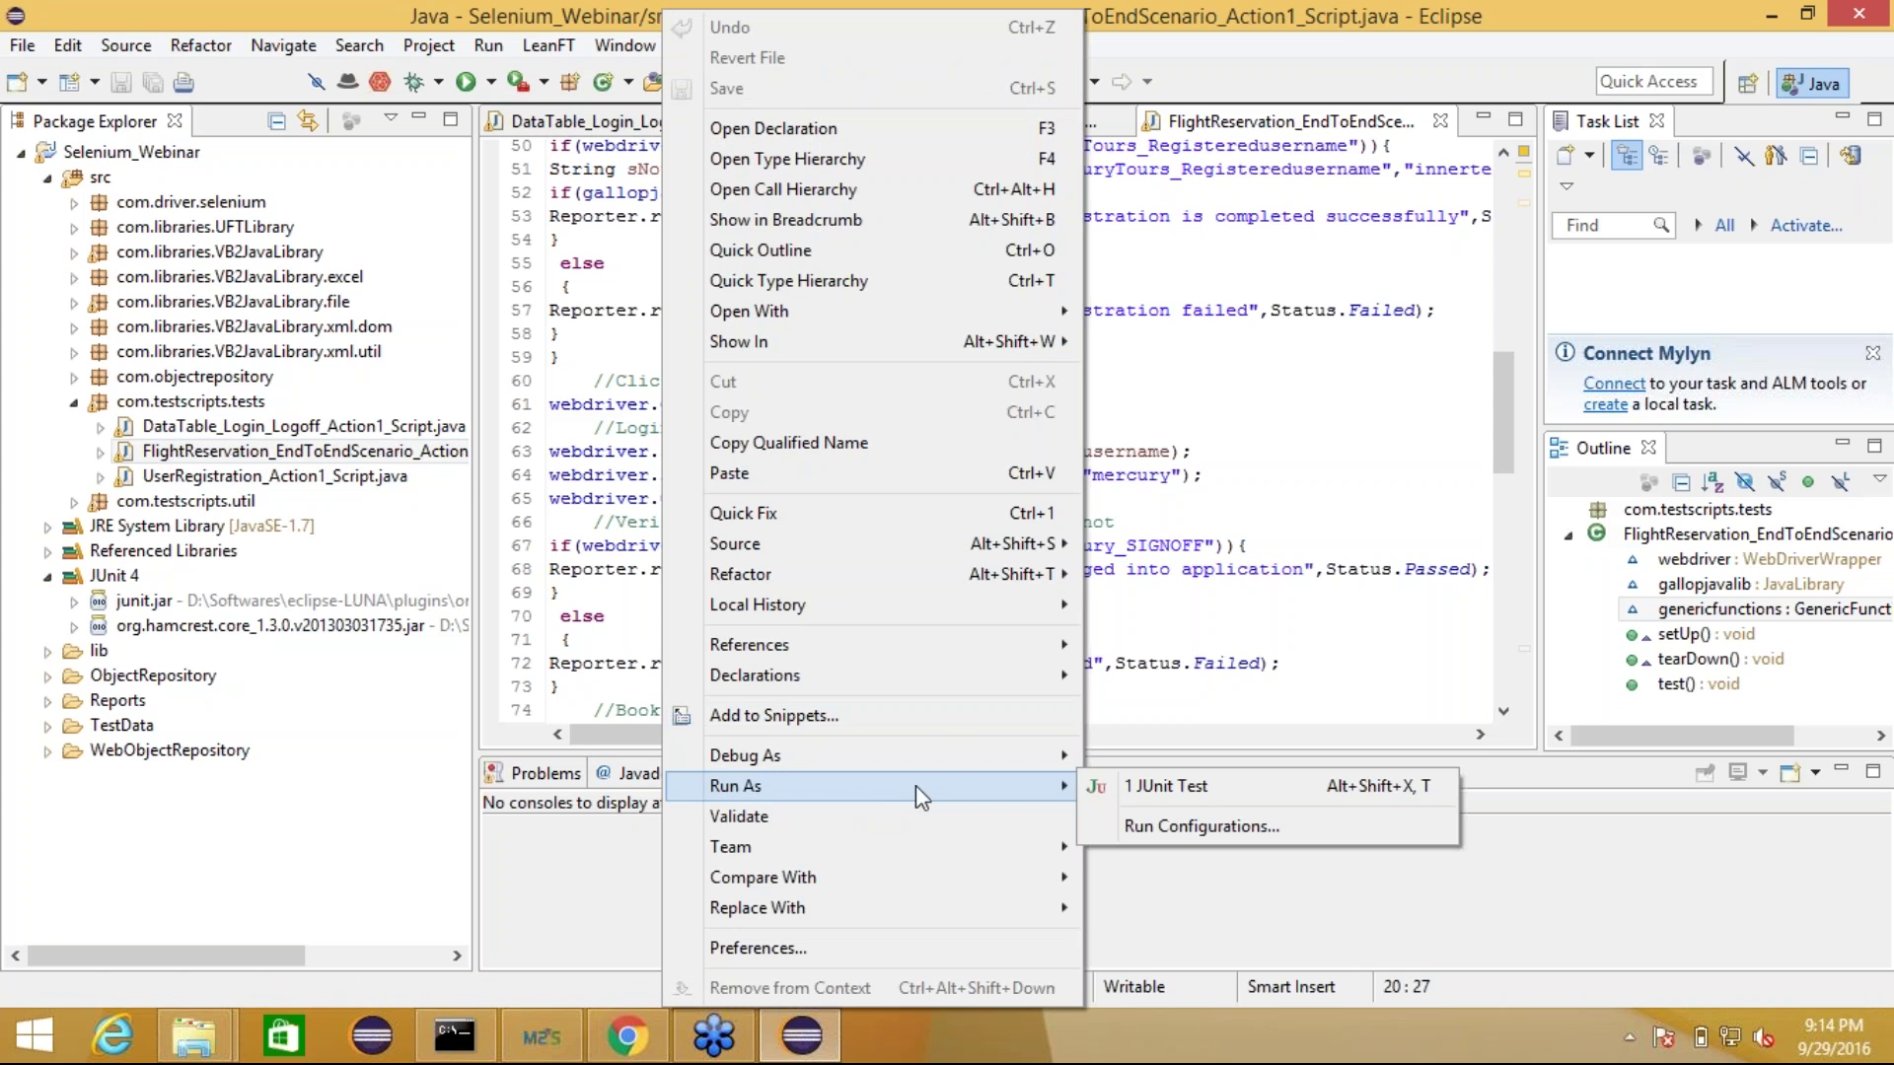
left_click(1133, 787)
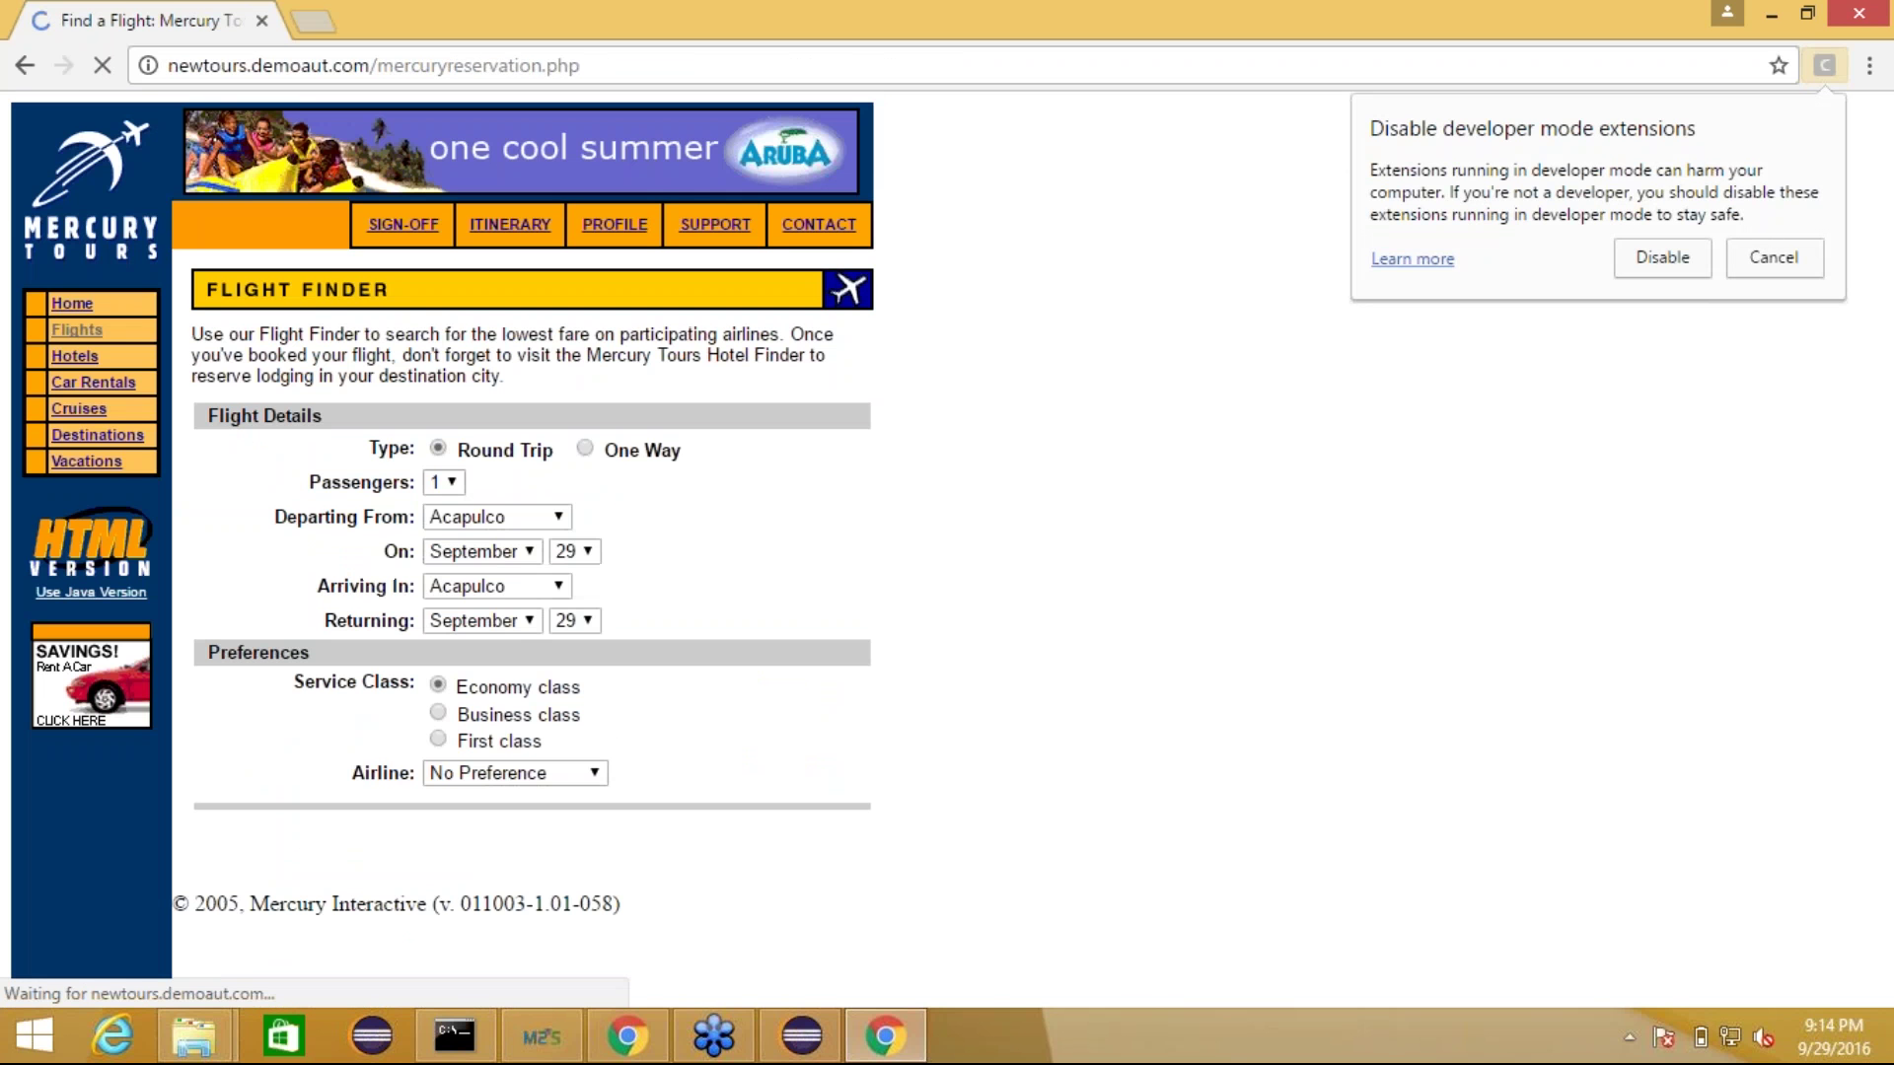
left_click(1745, 264)
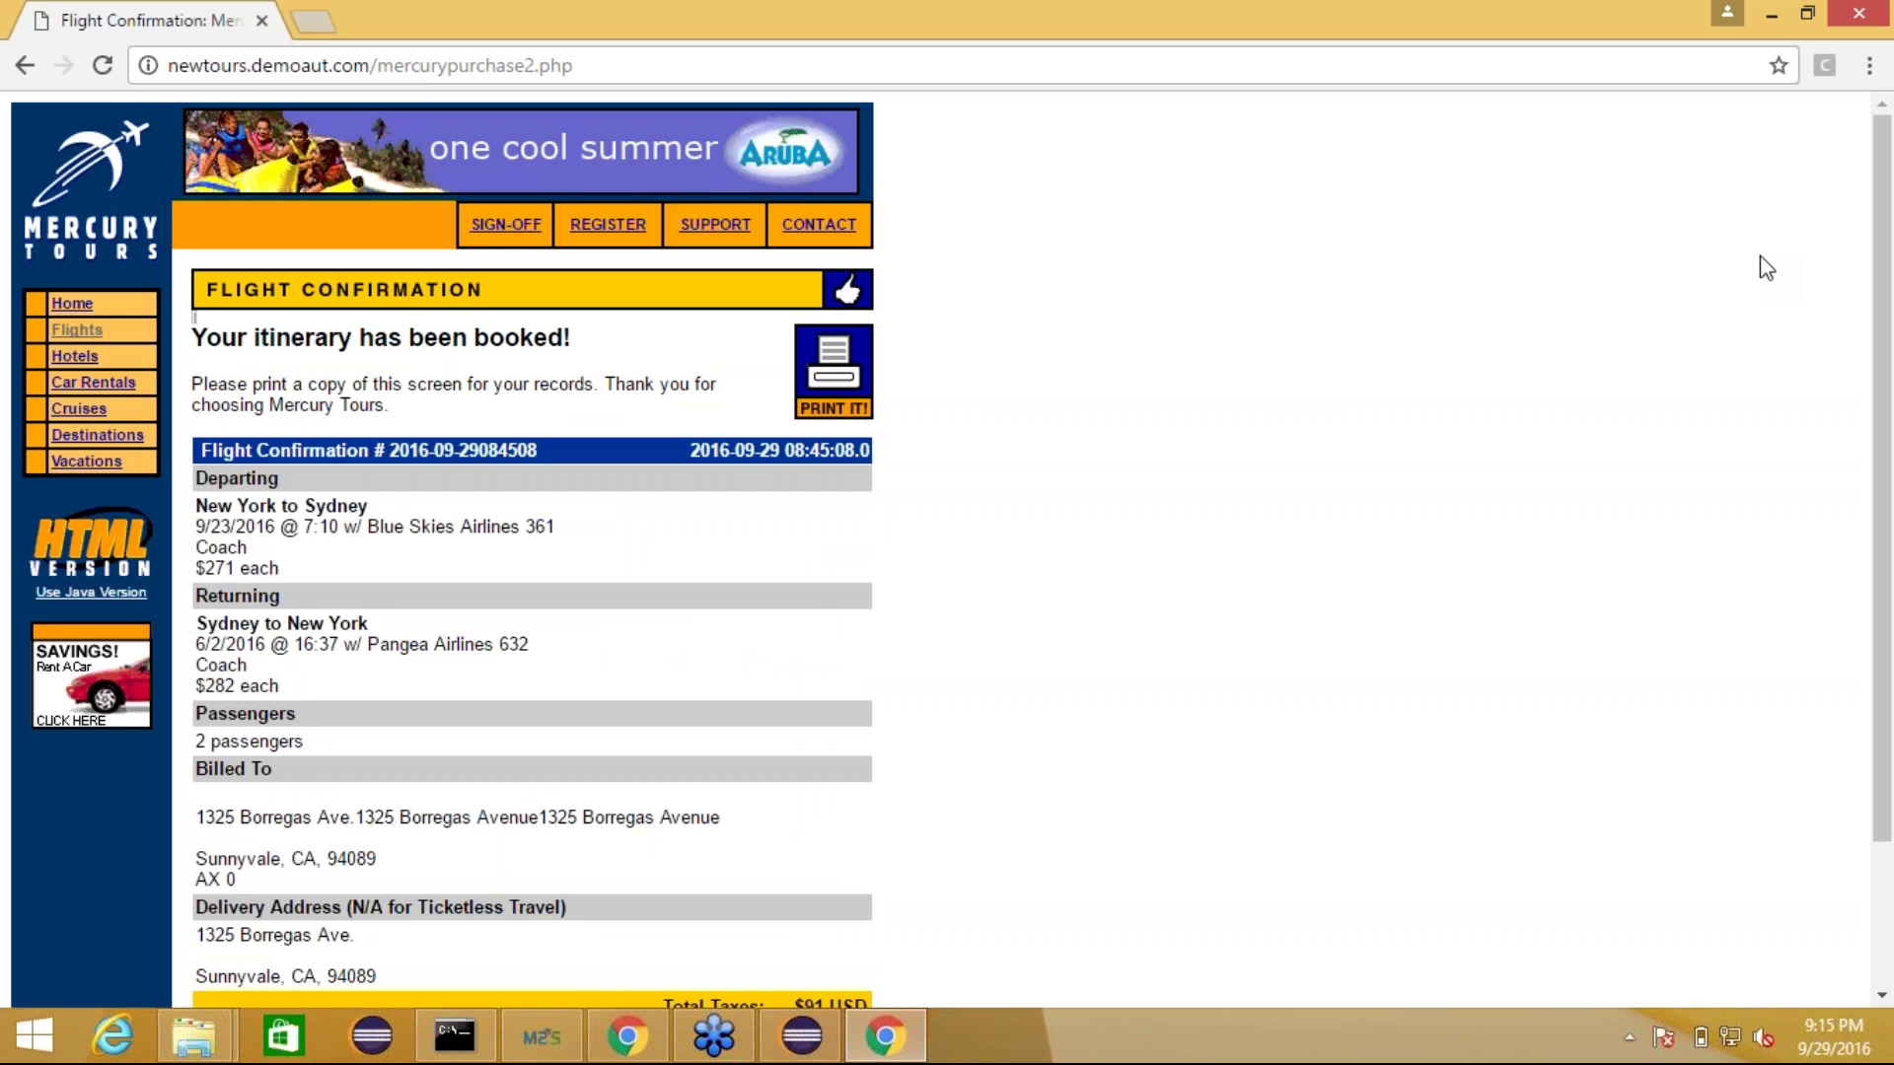
left_click(1775, 12)
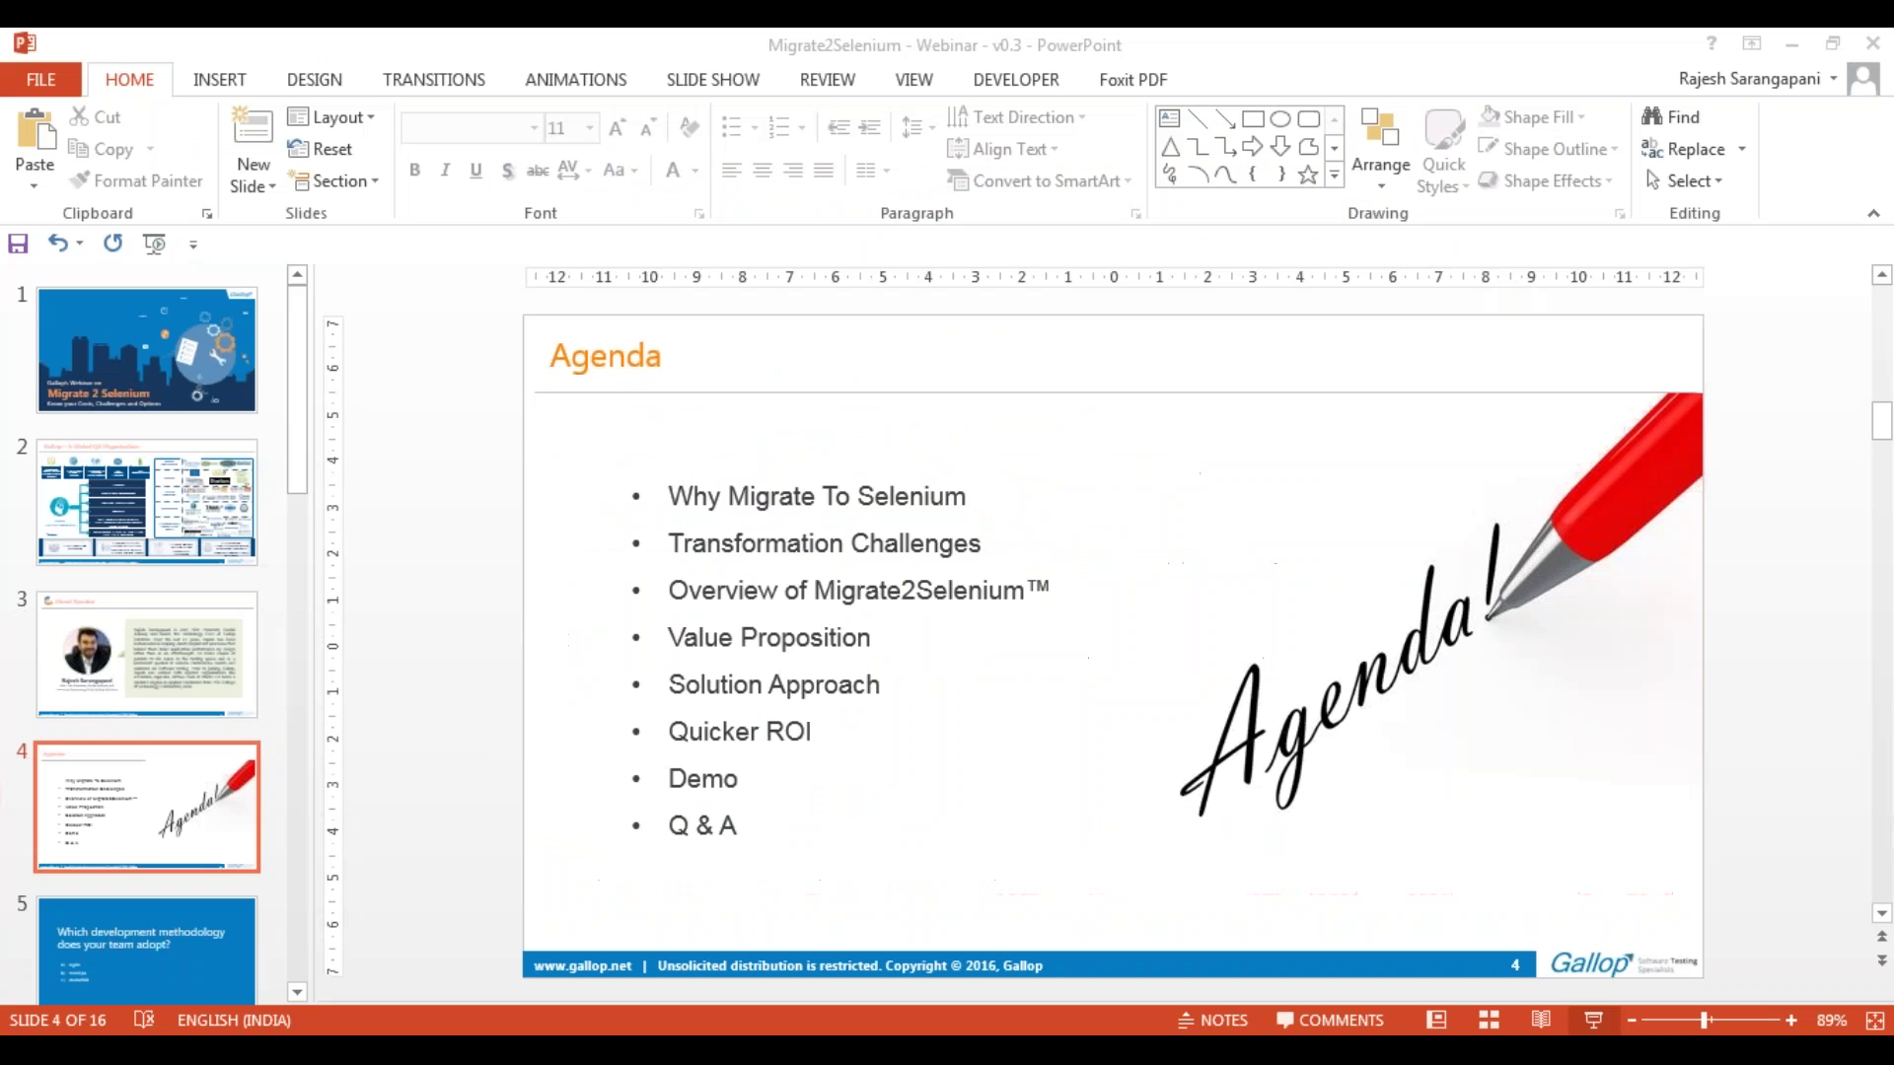
- In the Migrate2Selenium PowerPoint presentation, browse the slide thumbnails down to the closing Q & A slide
left_click(309, 944)
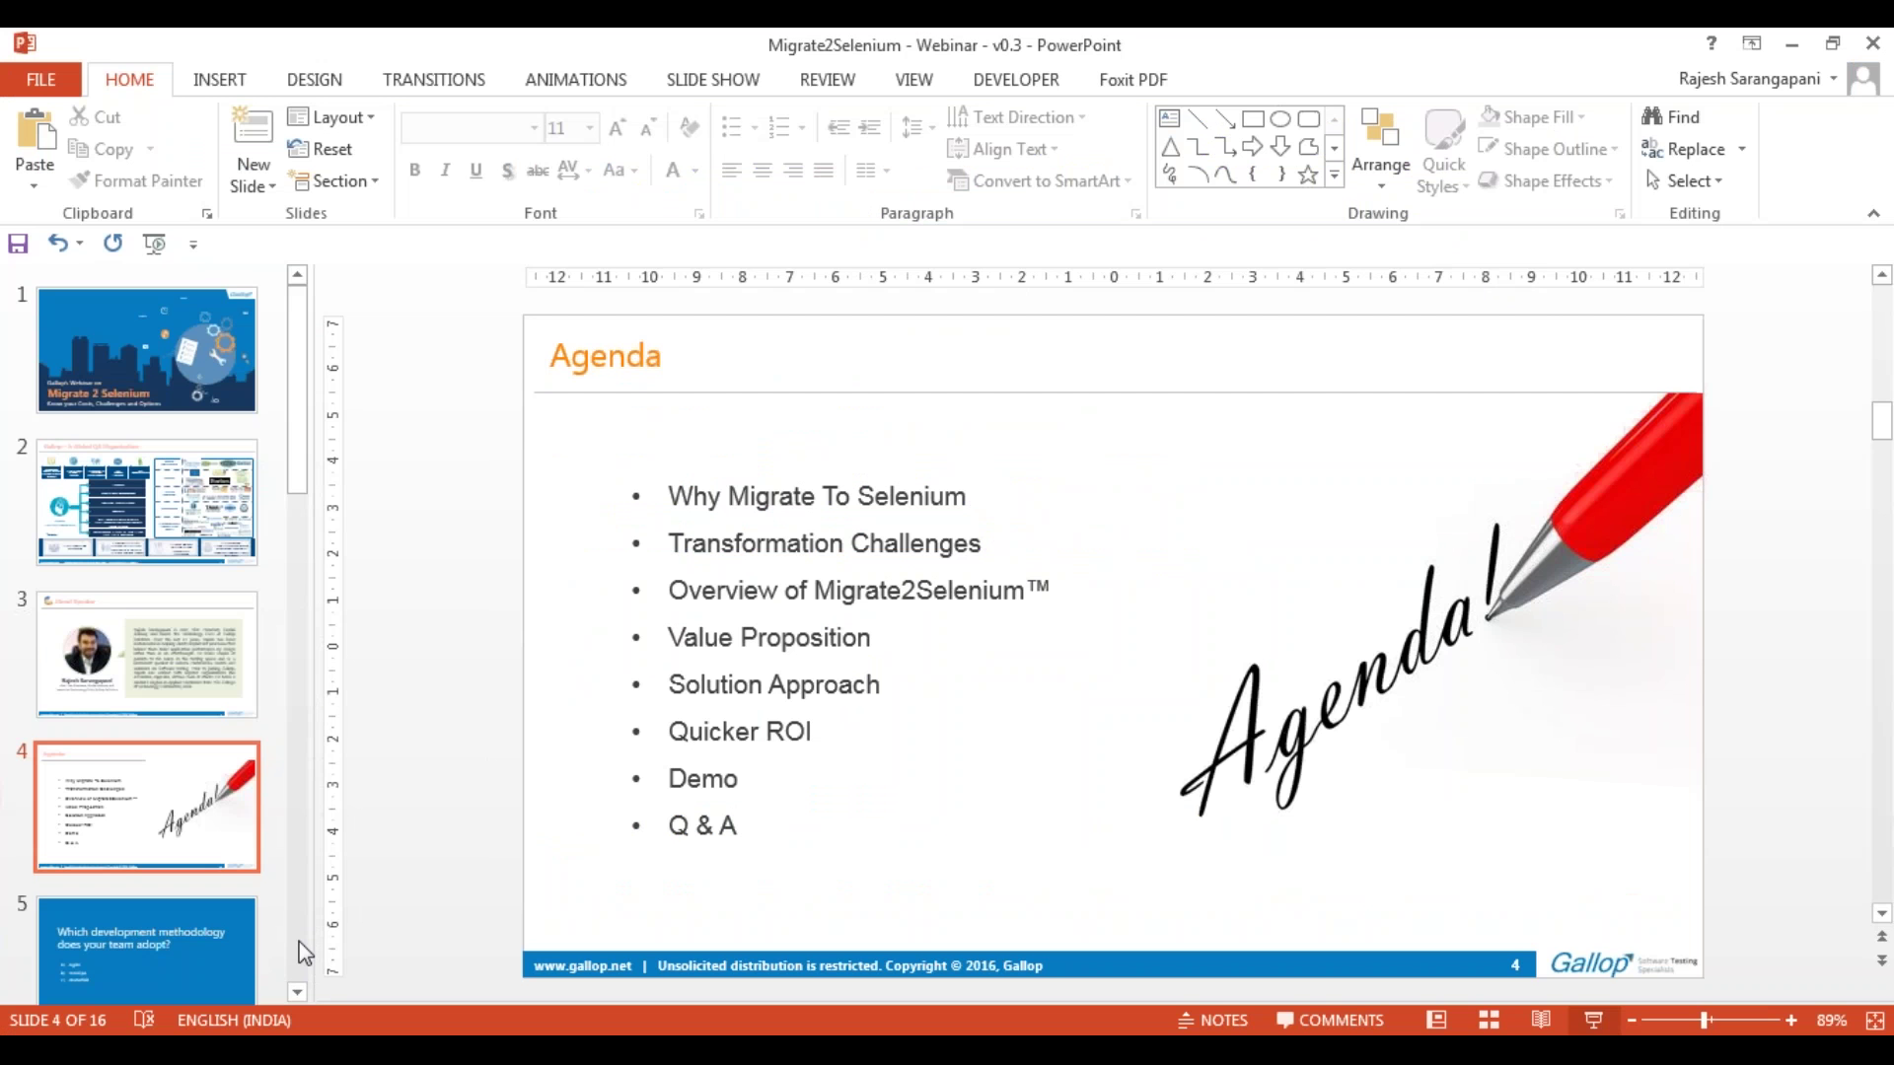
scroll(296, 943, "down", 10)
scroll(296, 947, "down", 2)
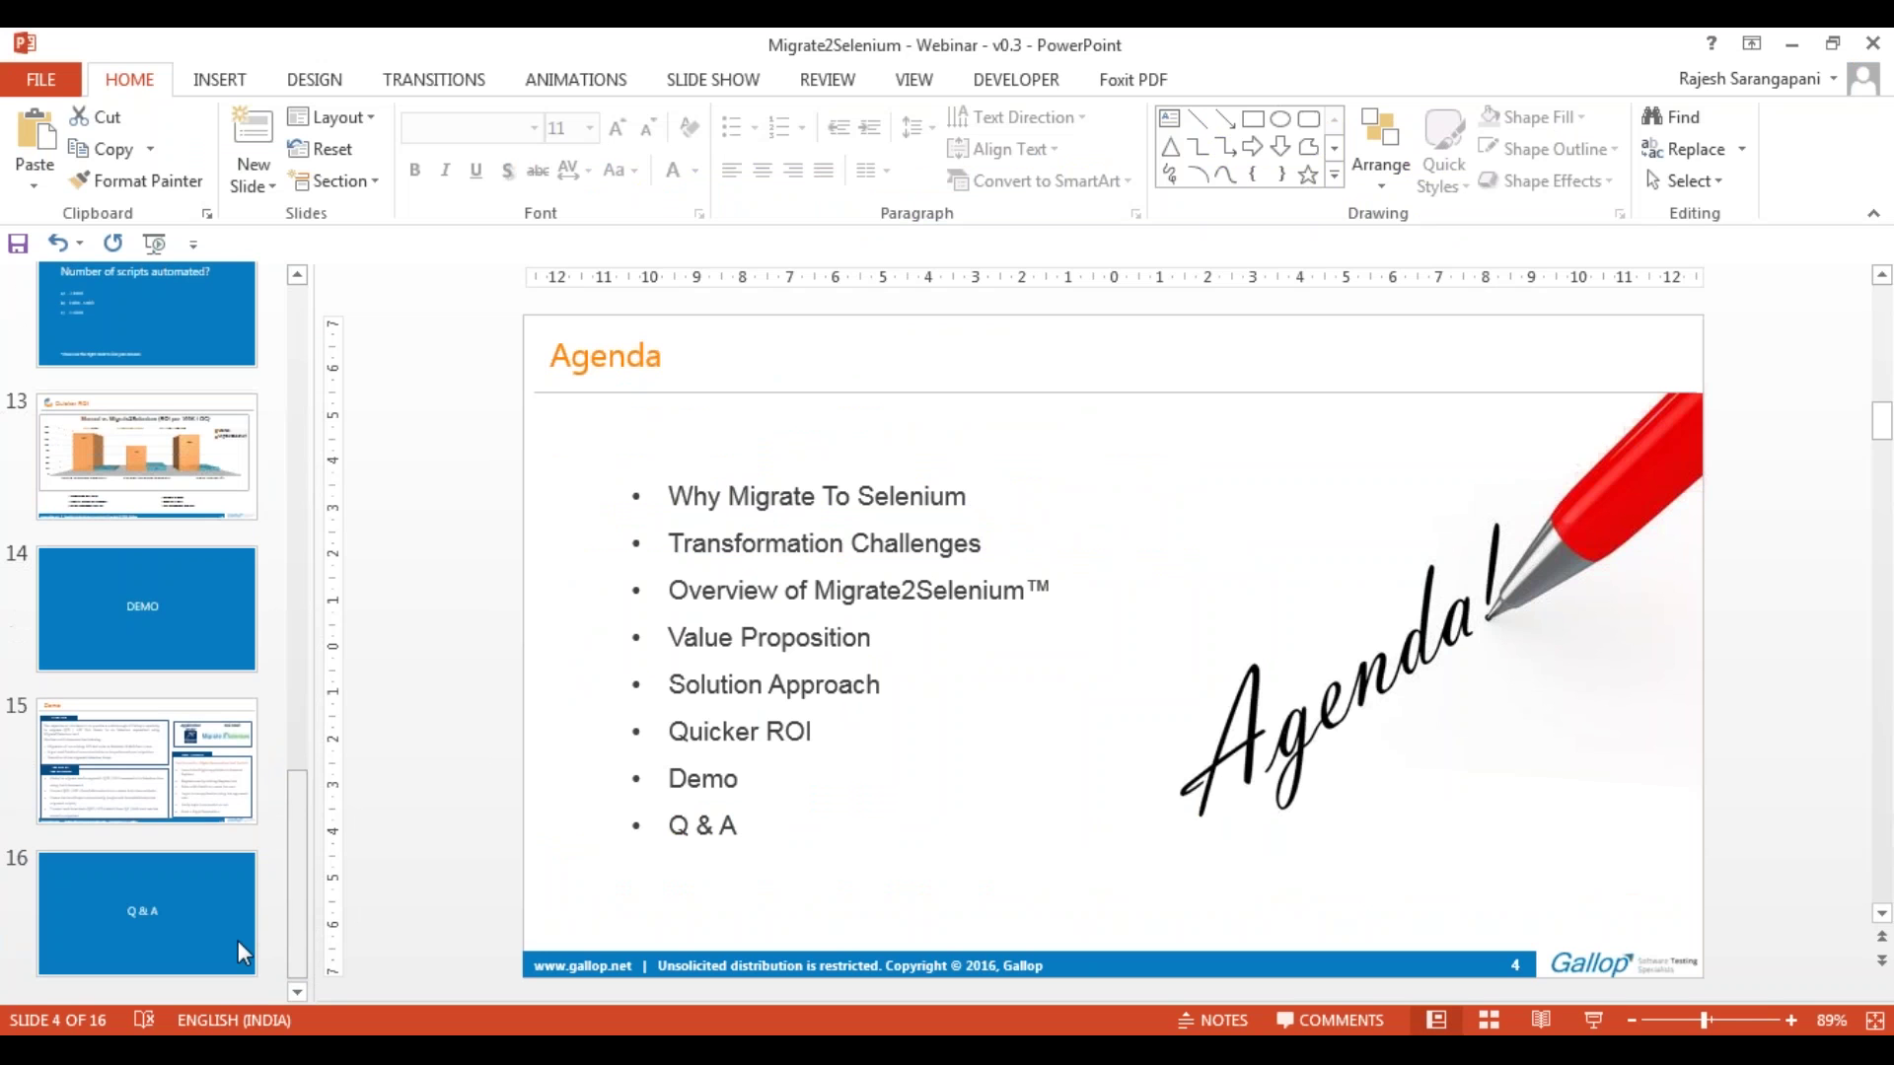